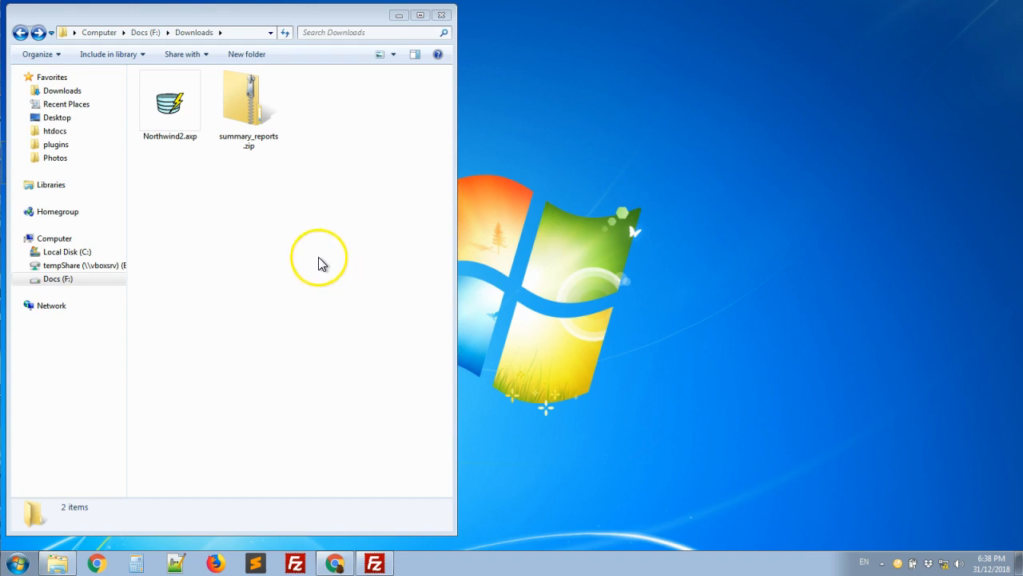
Open summary_reports.zip in the Downloads folder and copy the plugins folder inside it
{"action": "left_click", "coordinate": [242, 97]}
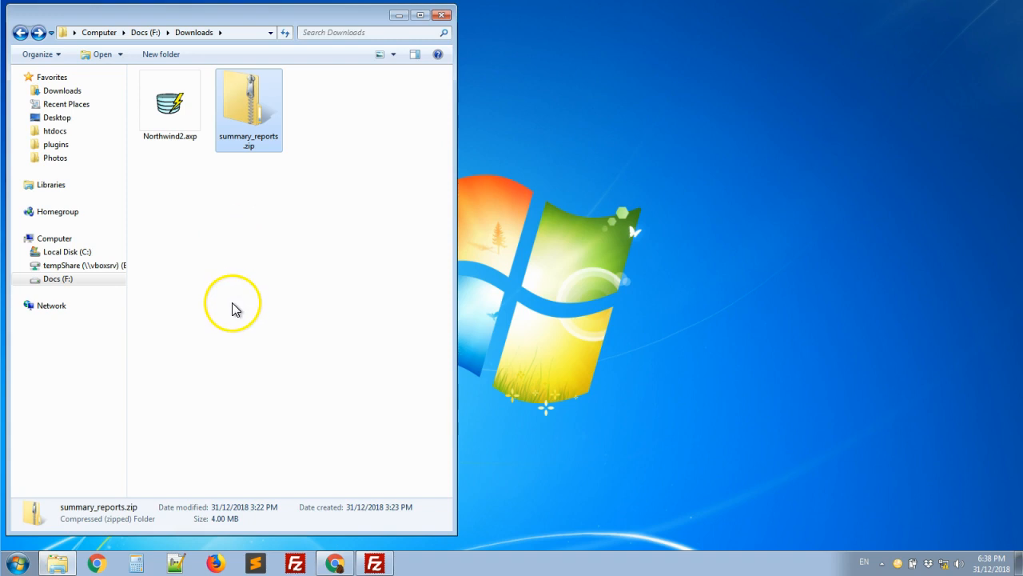
{"action": "double_click", "coordinate": [243, 128]}
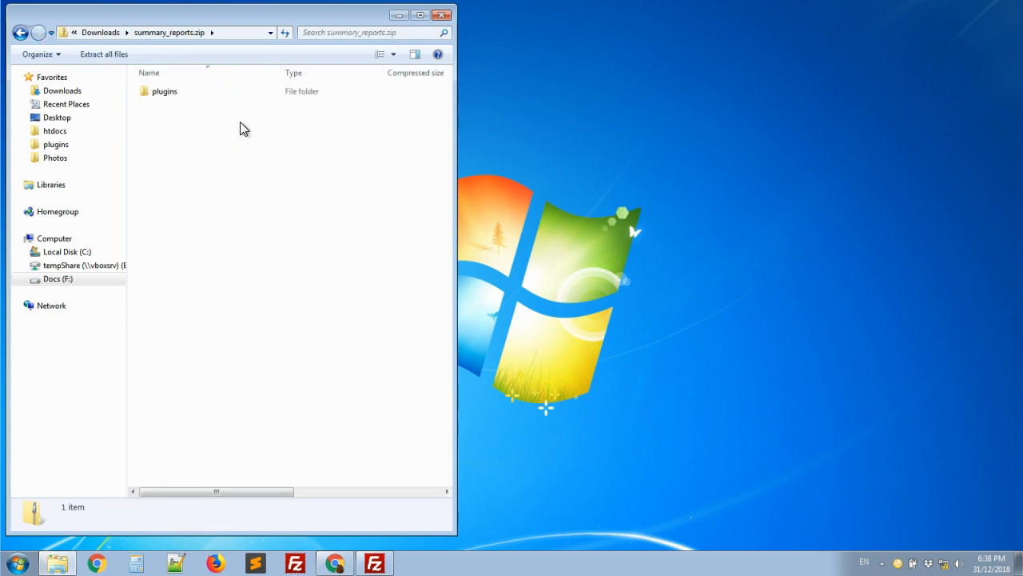
{"action": "left_click", "coordinate": [174, 98]}
{"action": "right_click", "coordinate": [173, 99]}
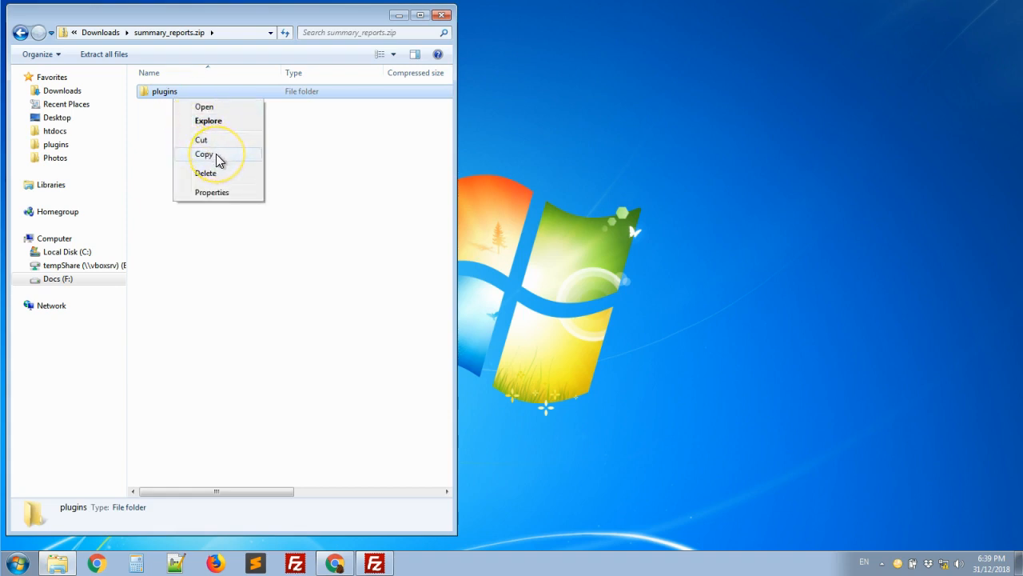
{"action": "left_click", "coordinate": [218, 157]}
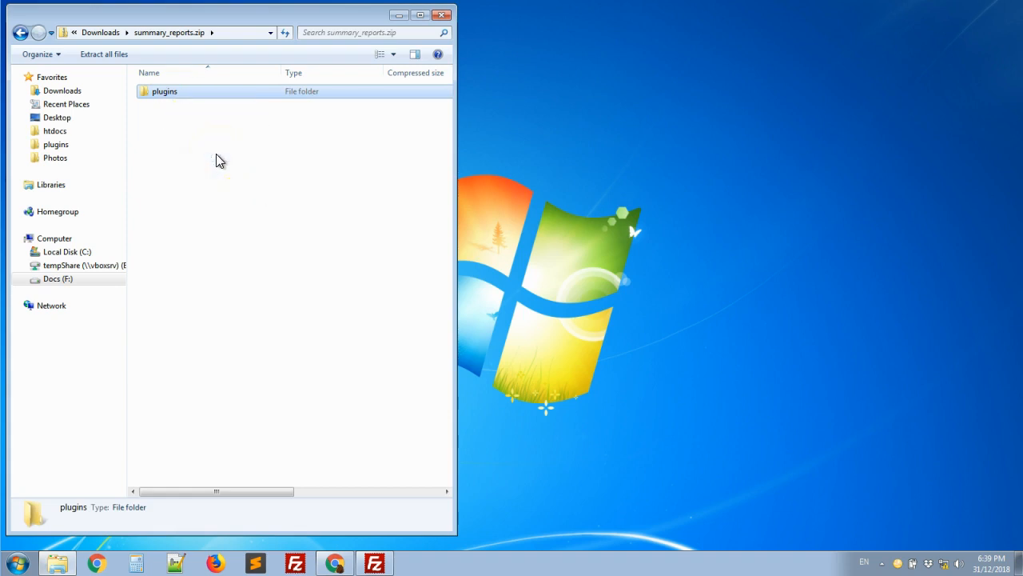
Return to the Downloads folder and paste the copied plugins folder there
{"action": "left_click", "coordinate": [21, 35]}
{"action": "left_click", "coordinate": [302, 229]}
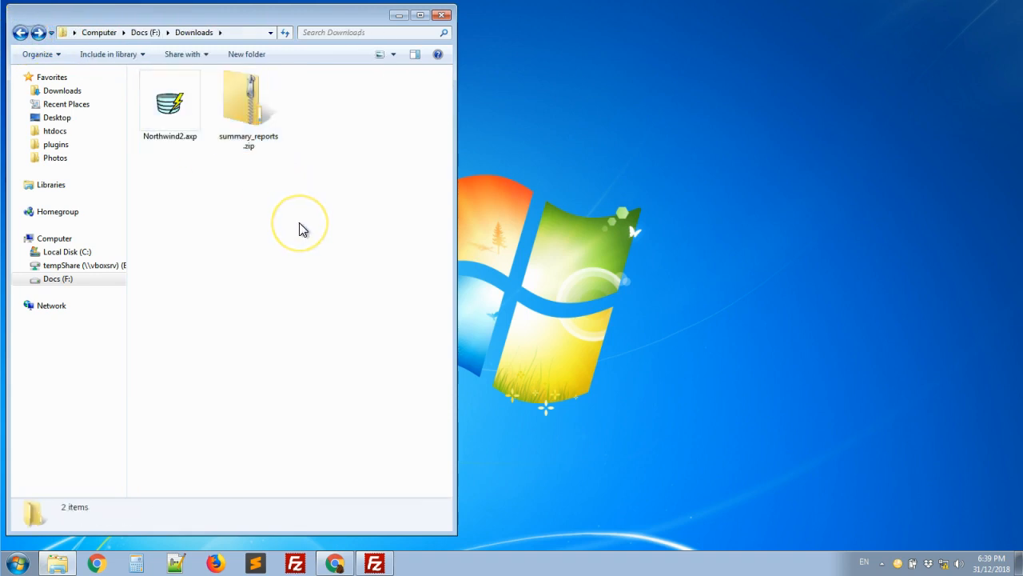
{"action": "right_click", "coordinate": [302, 229]}
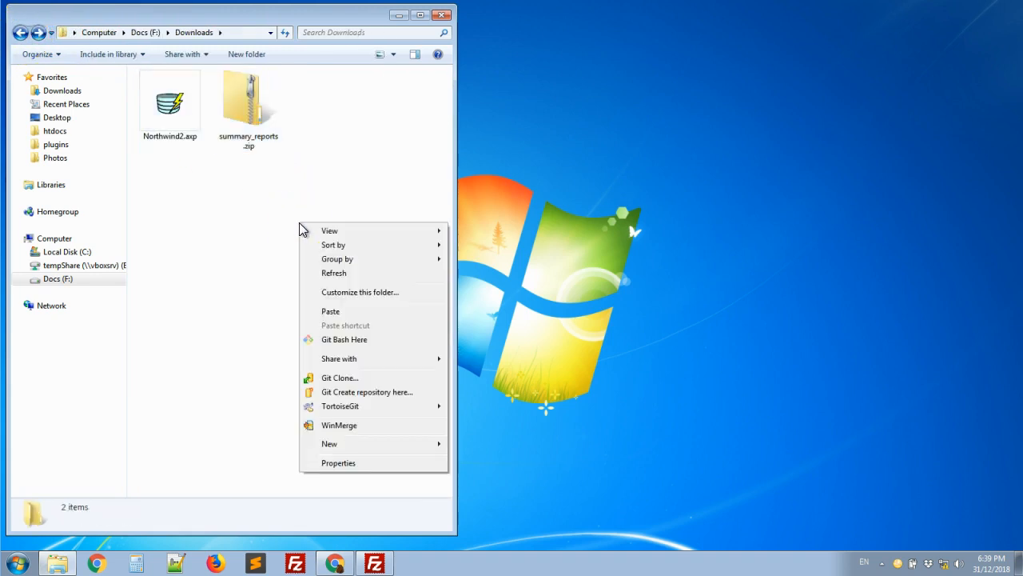
{"action": "left_click", "coordinate": [348, 315]}
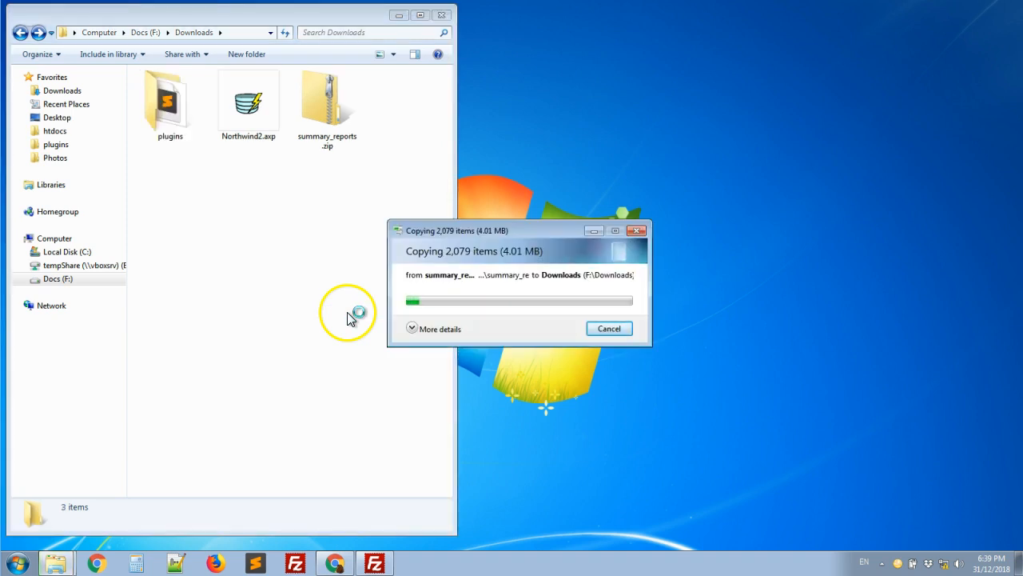
{"action": "left_click", "coordinate": [254, 414]}
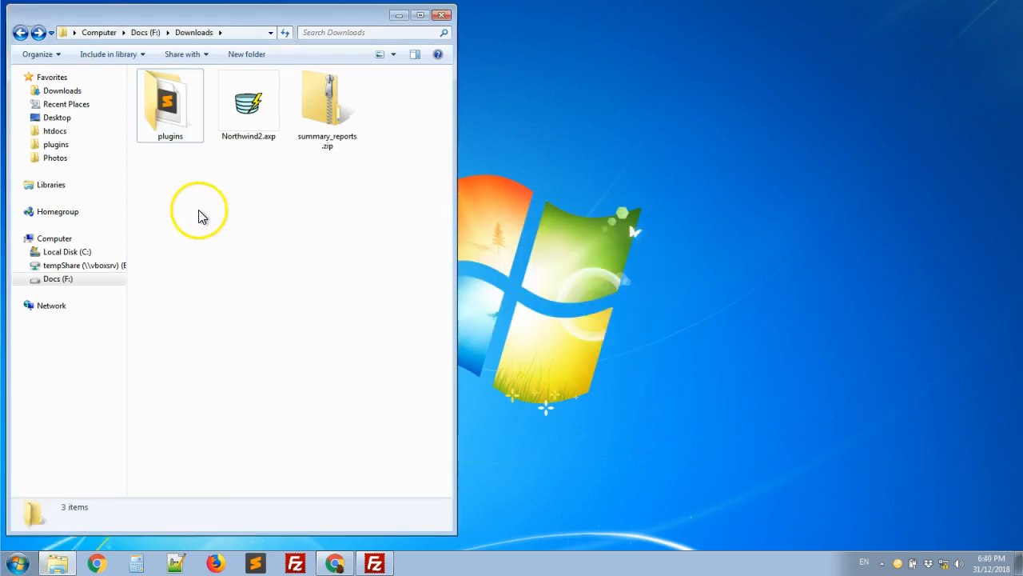
Switch to FileZilla and upload the plugins folder from Downloads to /var/www/northwind2/app on the remote server
{"action": "left_click", "coordinate": [165, 98]}
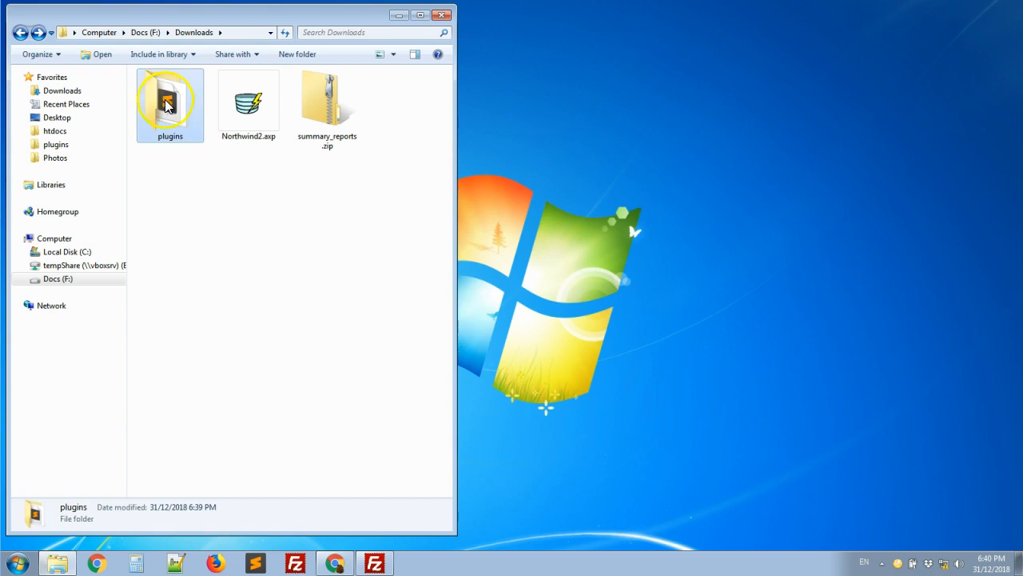
{"action": "left_click", "coordinate": [222, 280]}
{"action": "left_click", "coordinate": [211, 246]}
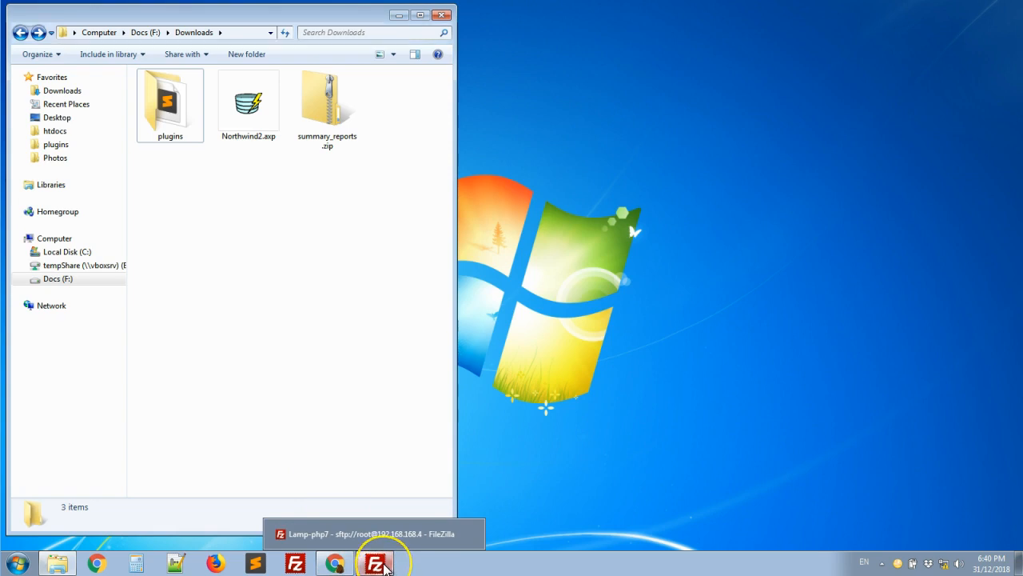
{"action": "left_click", "coordinate": [375, 562]}
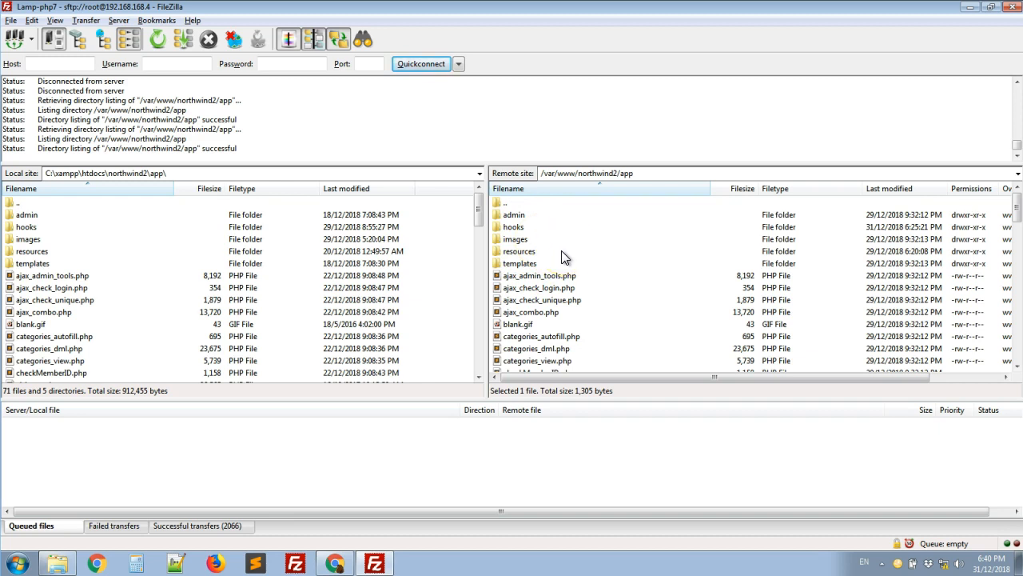
{"action": "left_click", "coordinate": [56, 570]}
{"action": "left_click_drag", "start_coordinate": [164, 103], "coordinate": [645, 322]}
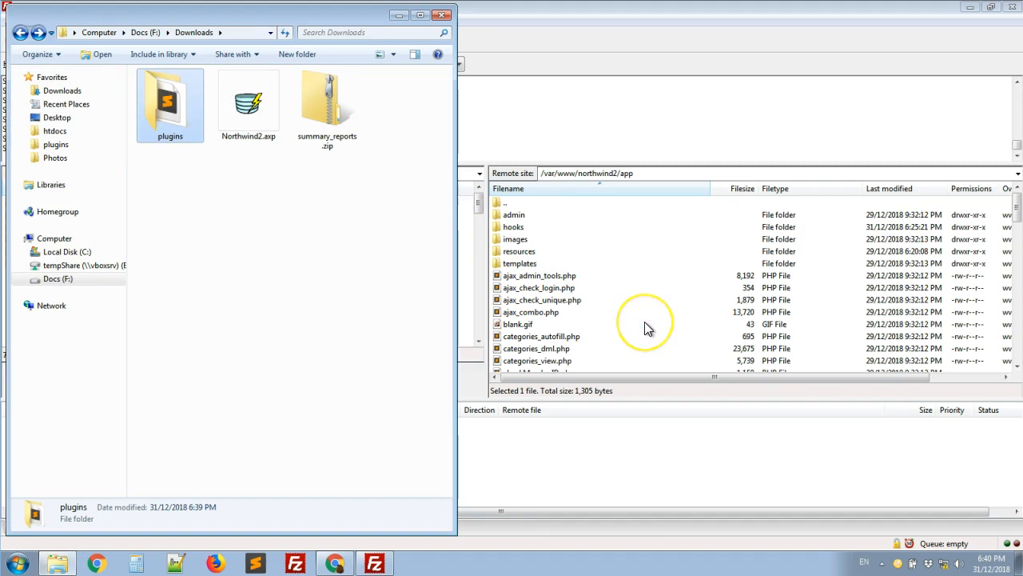
{"action": "left_click", "coordinate": [552, 18]}
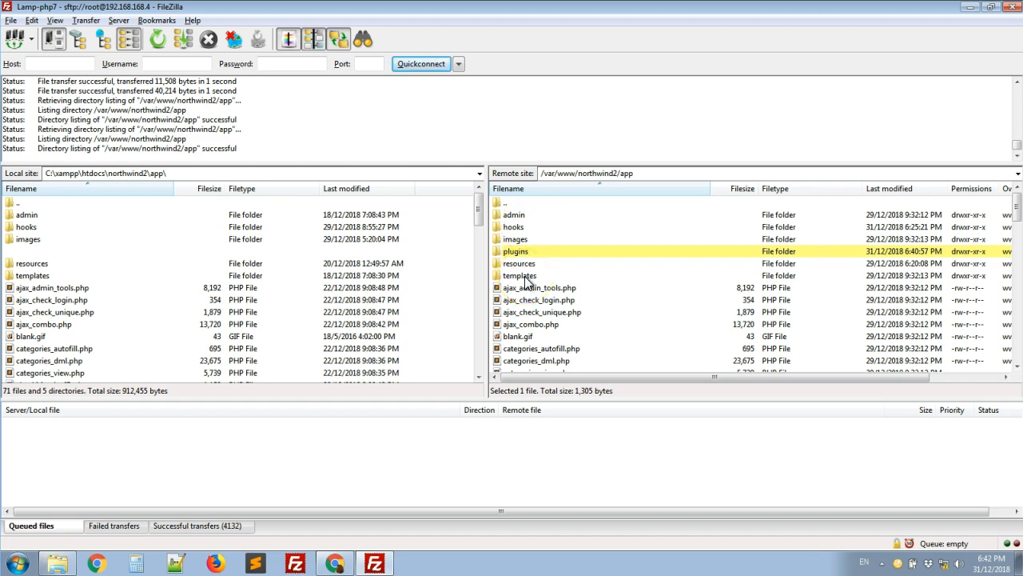
Switch to Chrome and open the Summary Reports plugin from the Northwind 2018 admin area
{"action": "left_click", "coordinate": [336, 562]}
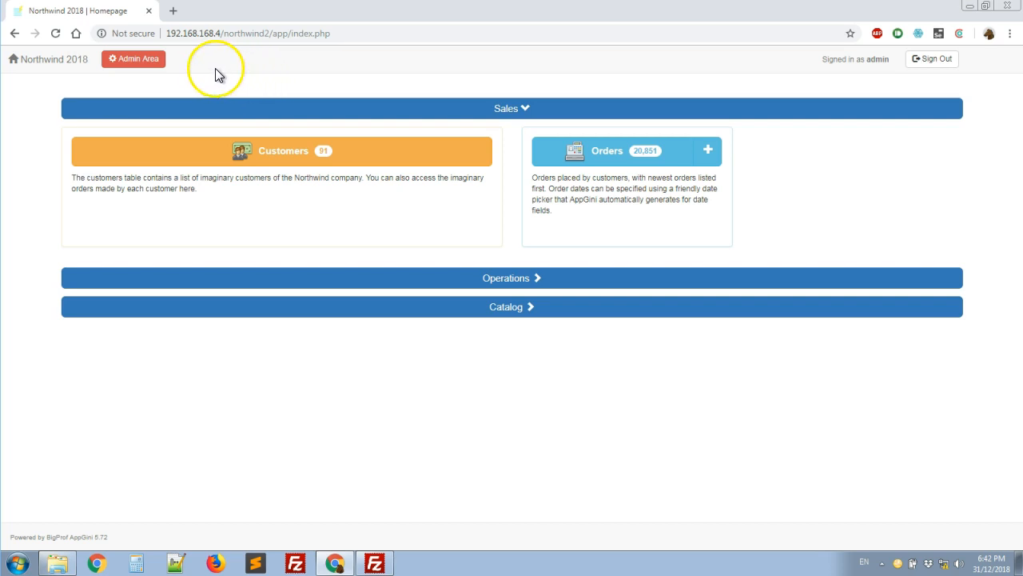
{"action": "left_click", "coordinate": [130, 60]}
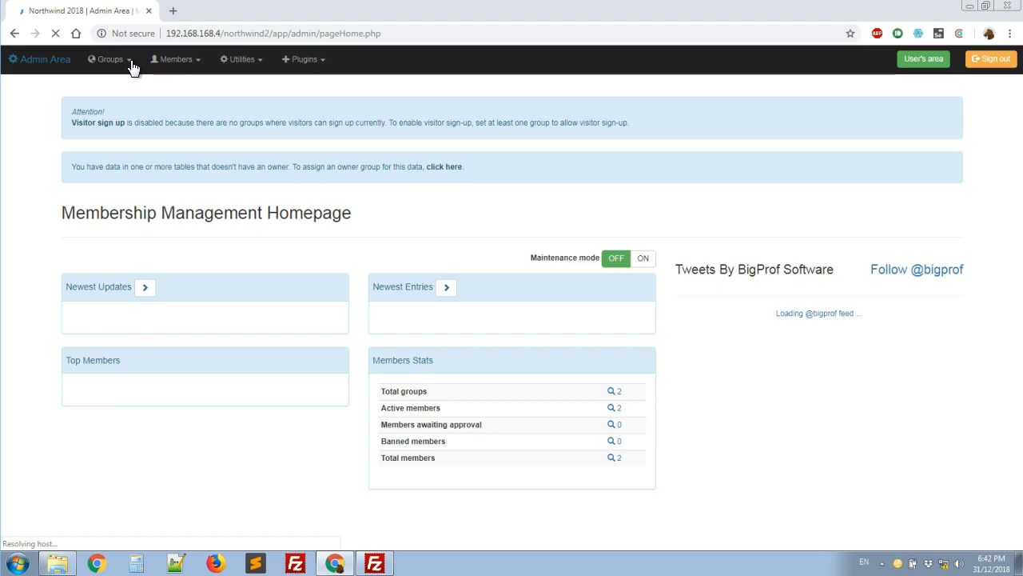
{"action": "left_click", "coordinate": [308, 62]}
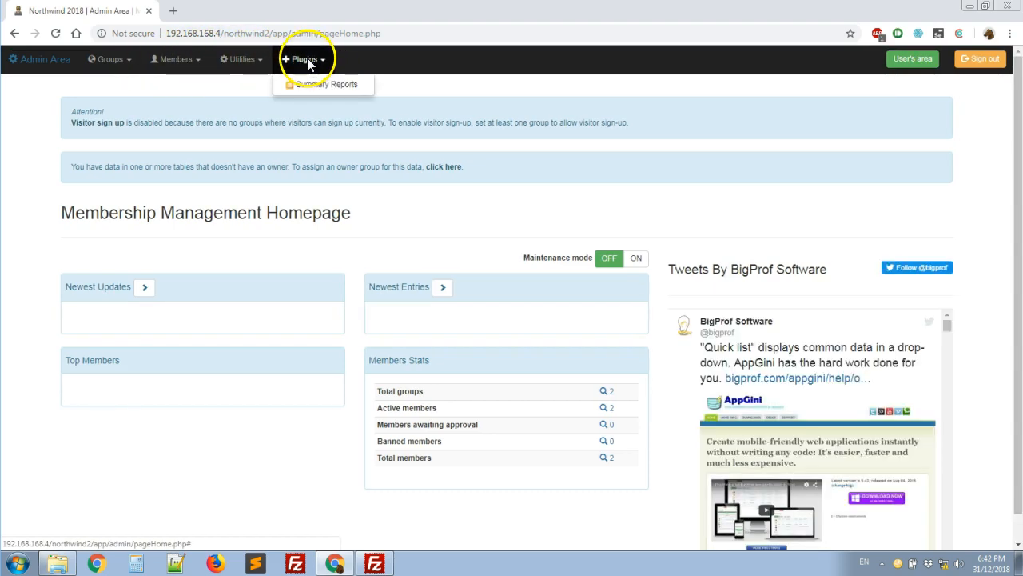
{"action": "left_click", "coordinate": [330, 88]}
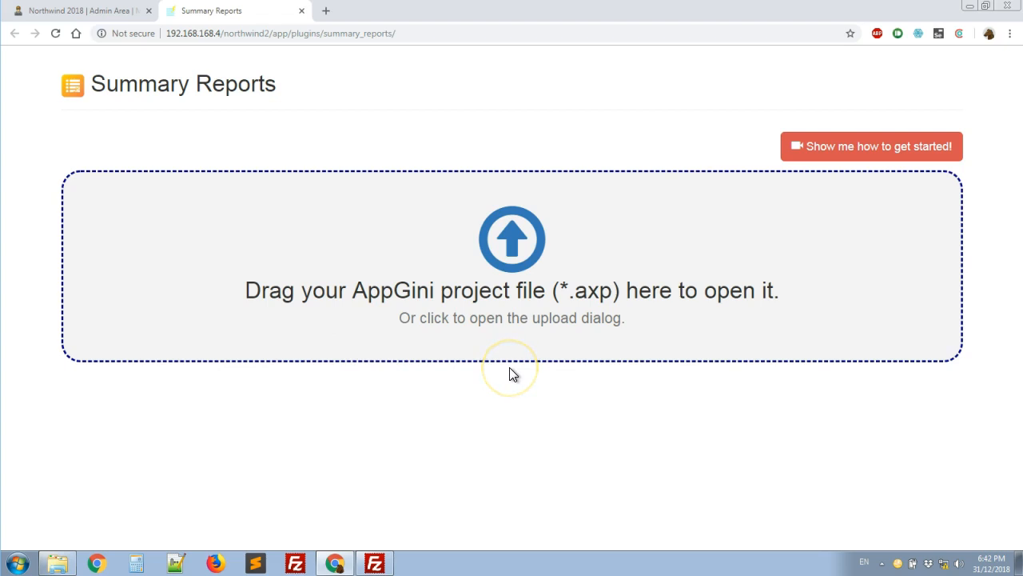
Load the Northwind2.axp project file from Downloads into Summary Reports and select the Orders table
{"action": "left_click", "coordinate": [58, 563]}
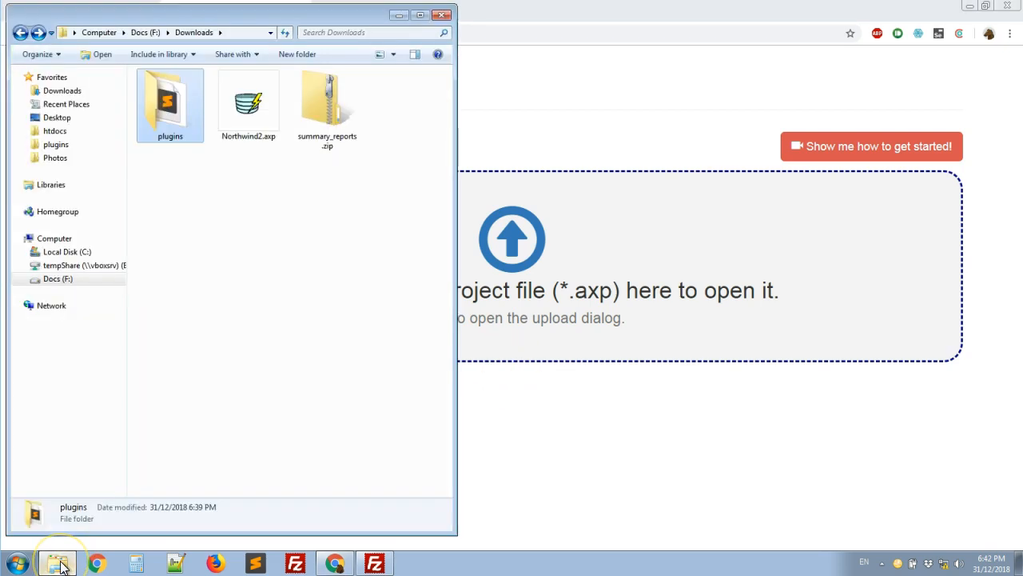
{"action": "left_click", "coordinate": [245, 132]}
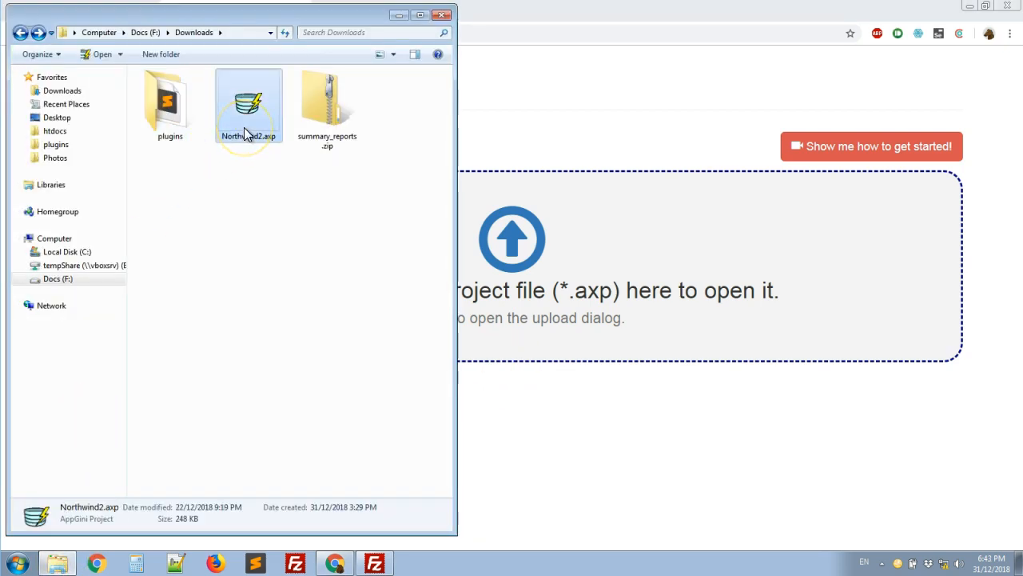
{"action": "left_click_drag", "start_coordinate": [244, 127], "coordinate": [632, 316]}
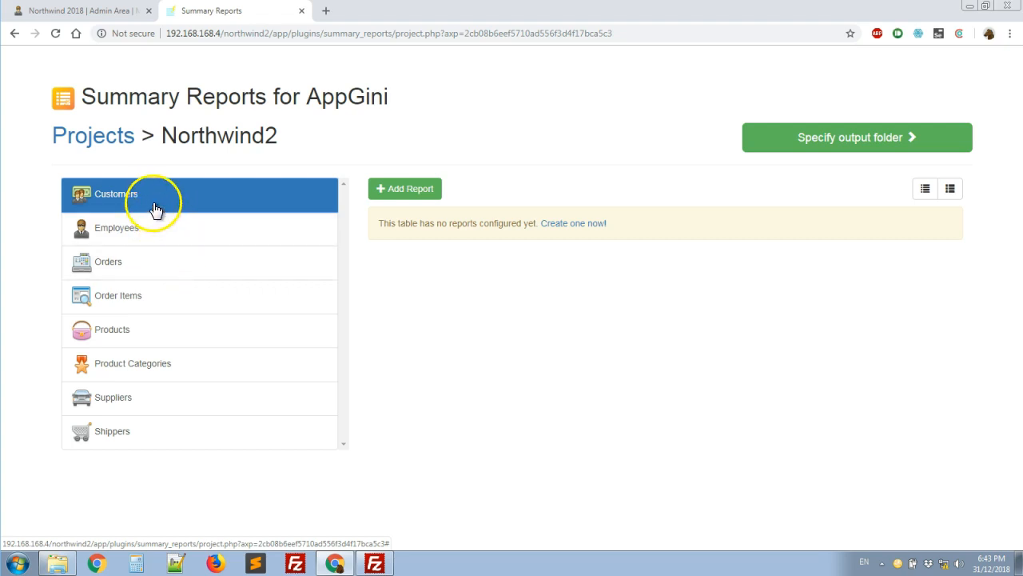
{"action": "left_click", "coordinate": [145, 276]}
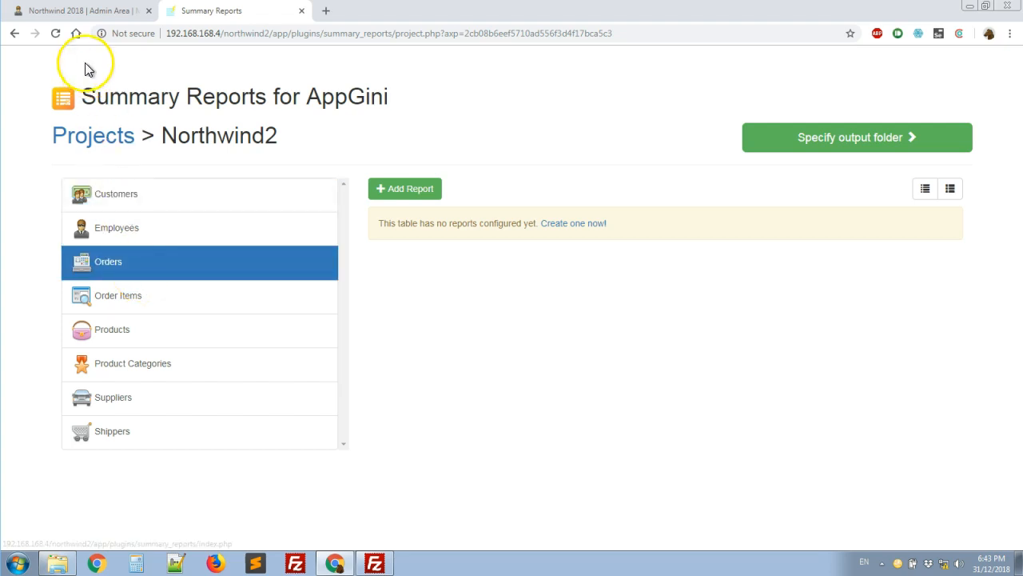
Go back to the Northwind 2018 admin page, enter the user's area and open the Orders table
{"action": "left_click", "coordinate": [80, 18]}
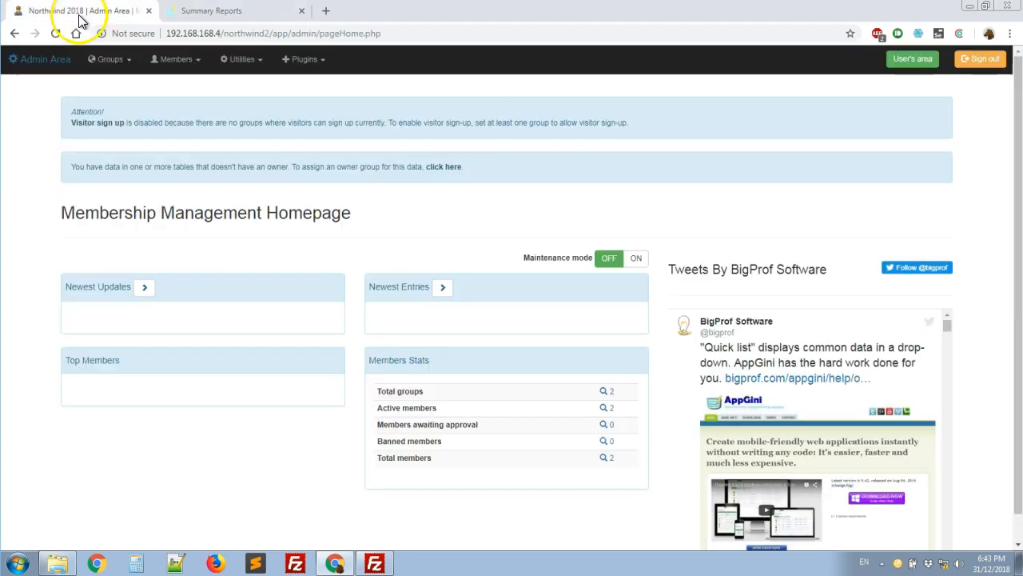
{"action": "left_click", "coordinate": [922, 64]}
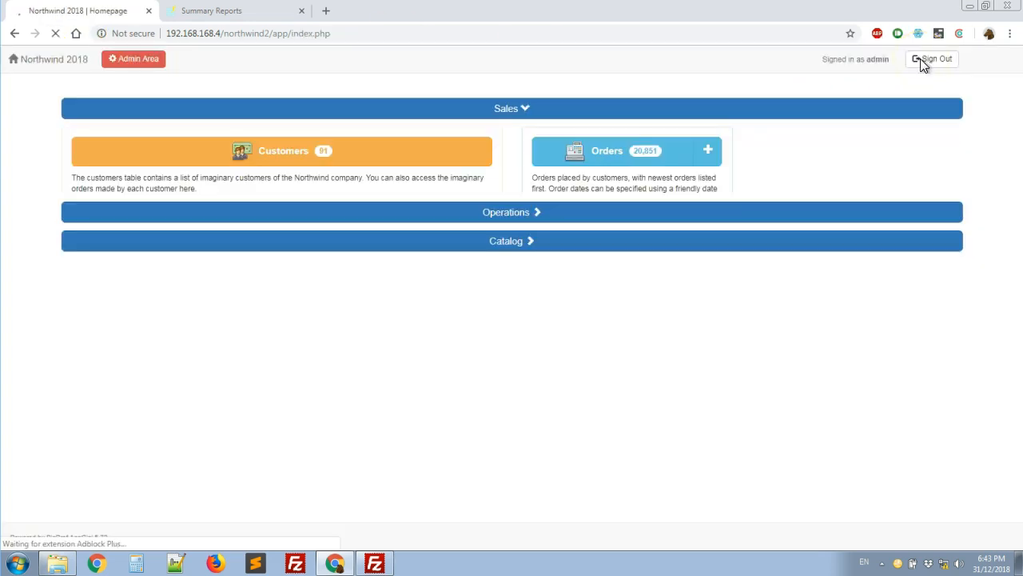
{"action": "left_click", "coordinate": [649, 146]}
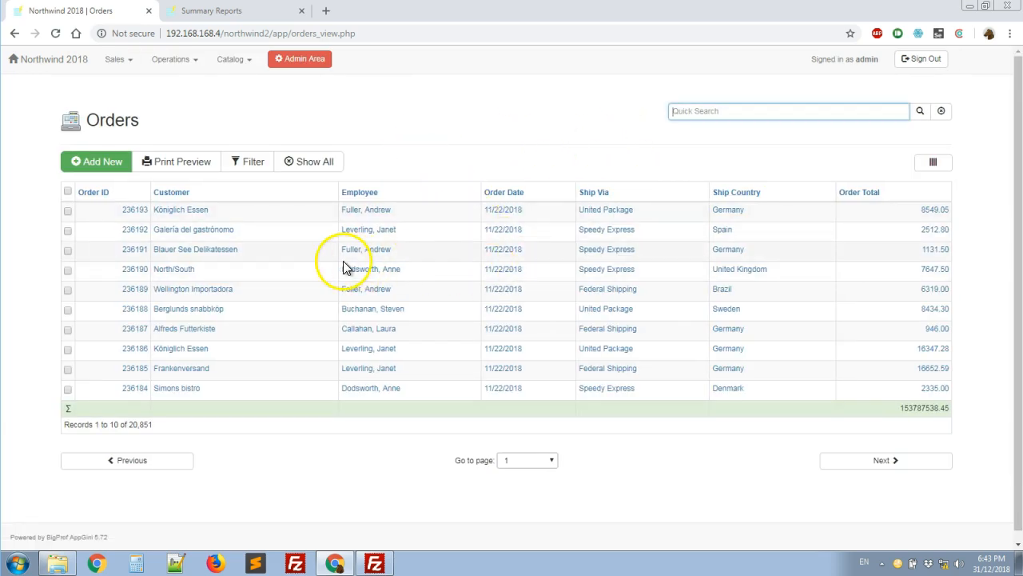
Open the Blauer See Delikatessen order and examine its customer, employee, dates, order total and order items
{"action": "left_click", "coordinate": [274, 254]}
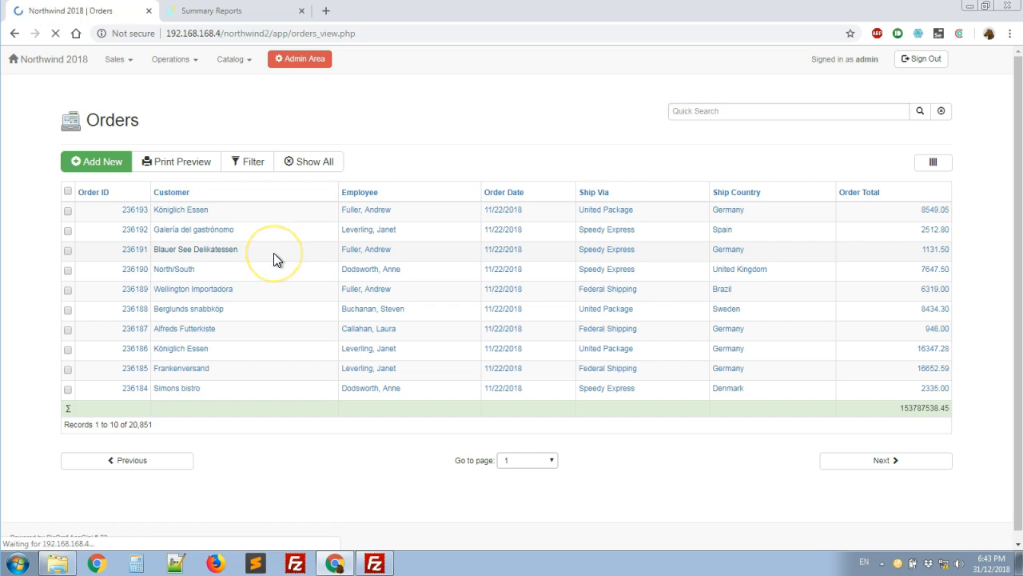
{"action": "left_click", "coordinate": [148, 267]}
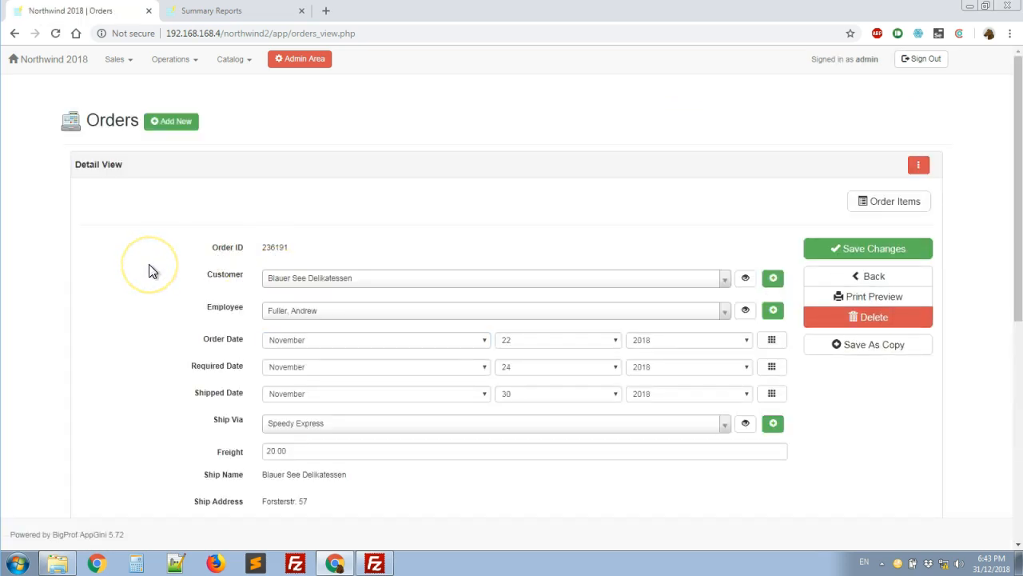
{"action": "scroll", "coordinate": [149, 267], "scroll_direction": "down", "scroll_amount": 3}
{"action": "scroll", "coordinate": [149, 264], "scroll_direction": "up", "scroll_amount": 3}
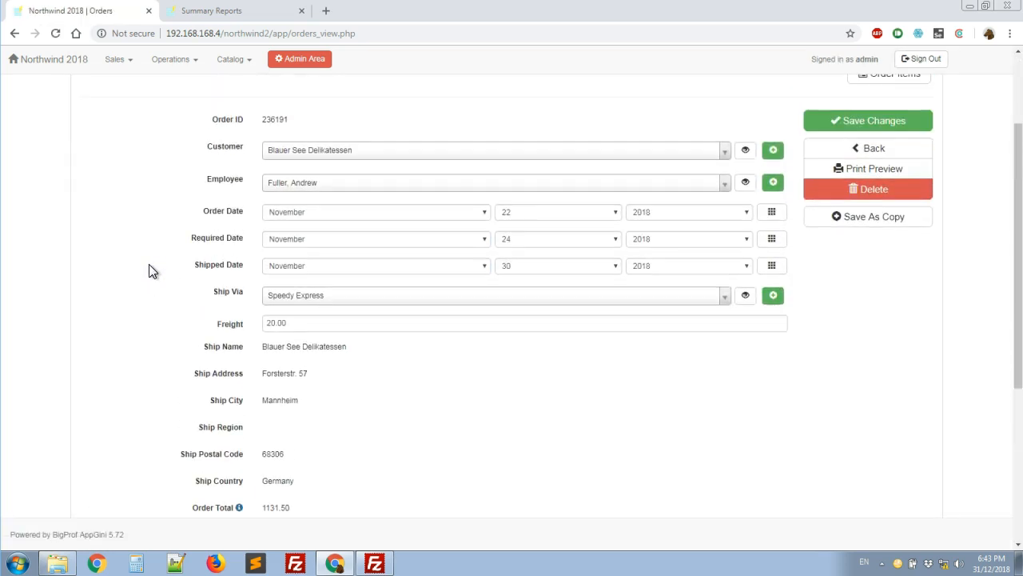
{"action": "left_click", "coordinate": [234, 186]}
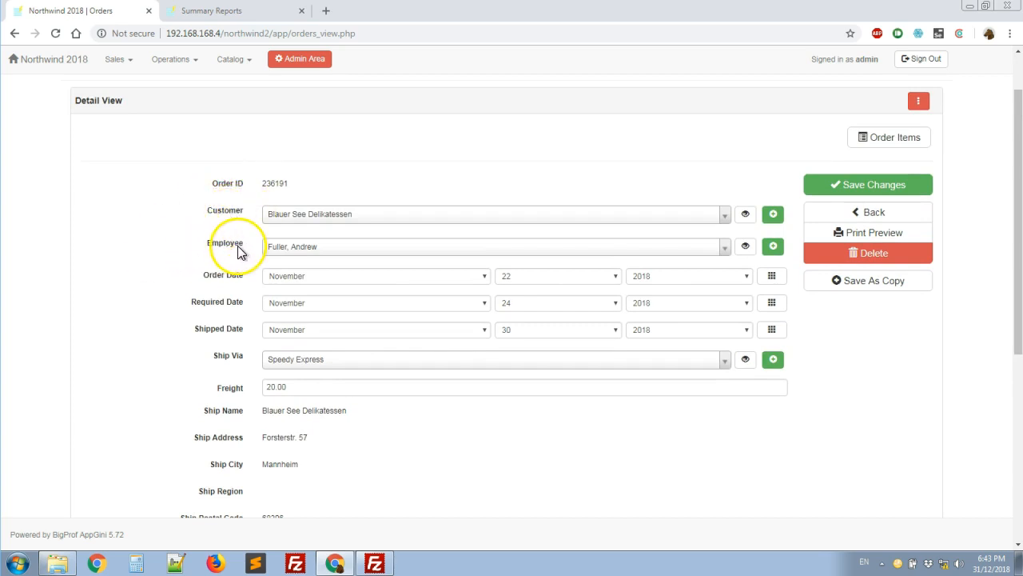
{"action": "scroll", "coordinate": [150, 263], "scroll_direction": "down", "scroll_amount": 2}
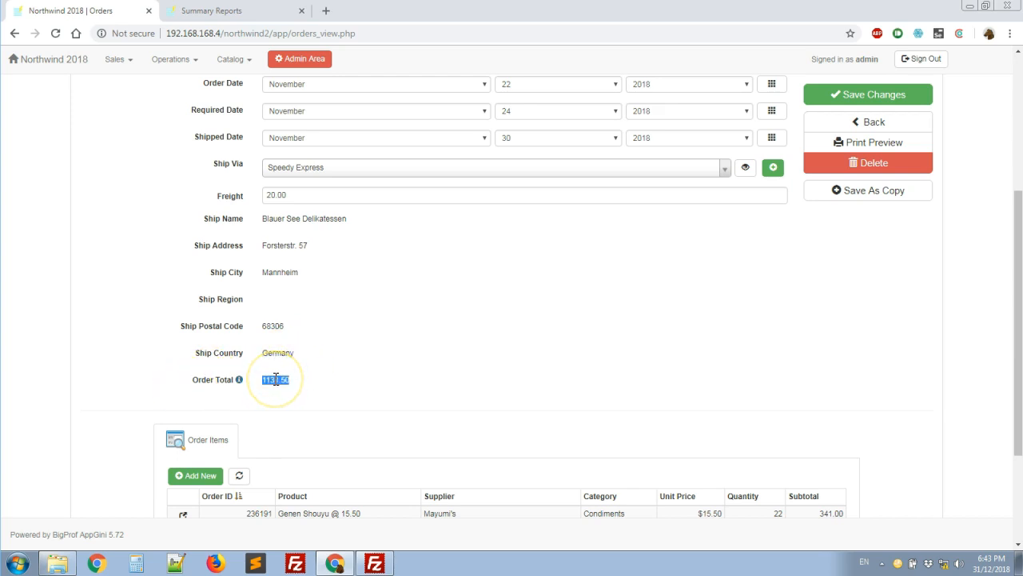
{"action": "double_click", "coordinate": [267, 381]}
{"action": "scroll", "coordinate": [336, 384], "scroll_direction": "down", "scroll_amount": 2}
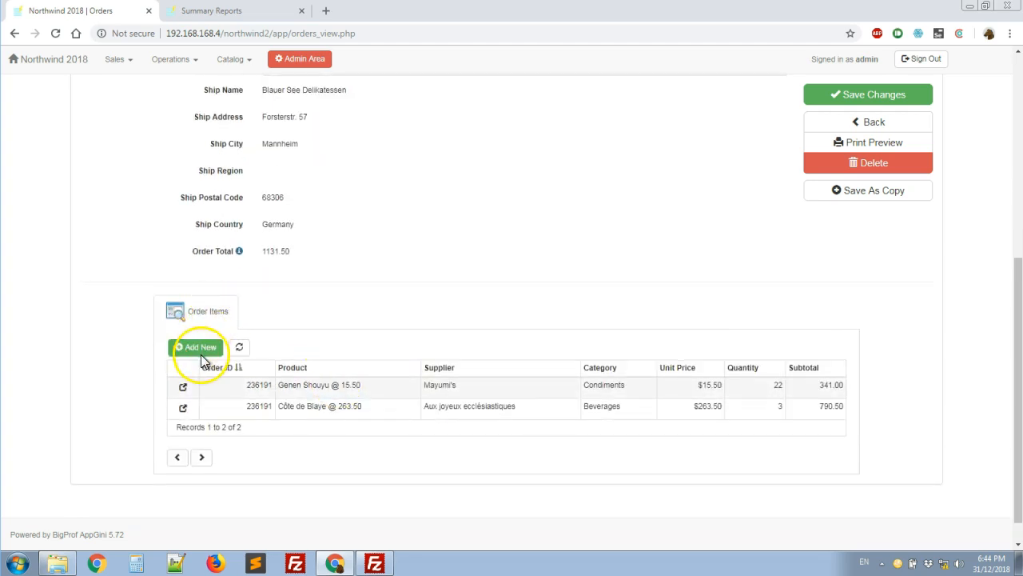
{"action": "scroll", "coordinate": [297, 413], "scroll_direction": "down", "scroll_amount": 1}
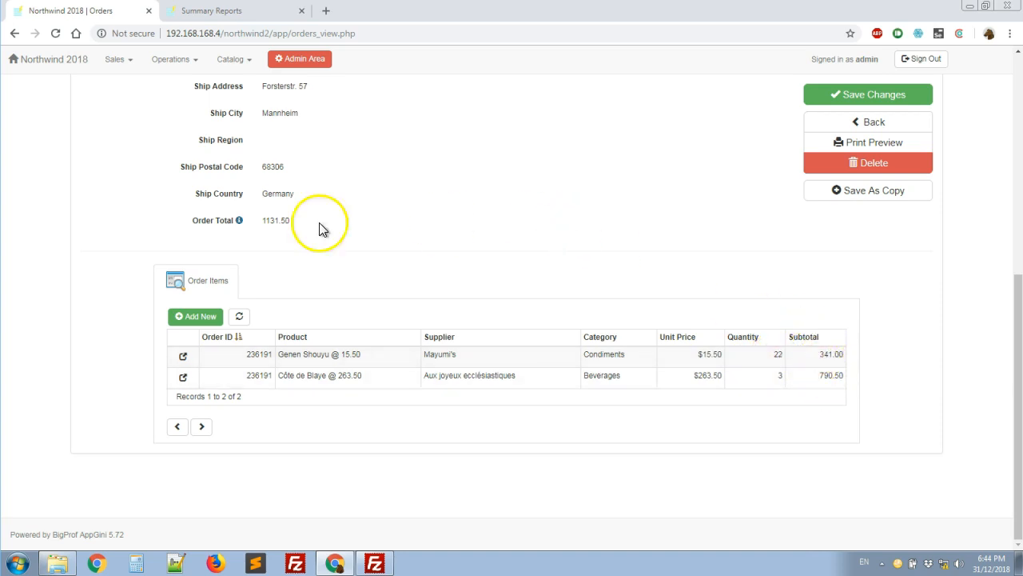
{"action": "double_click", "coordinate": [265, 221]}
{"action": "left_click", "coordinate": [317, 223]}
{"action": "scroll", "coordinate": [318, 222], "scroll_direction": "up", "scroll_amount": 5}
Return to the Orders list and examine the sum of the Order Total column
{"action": "left_click", "coordinate": [841, 278]}
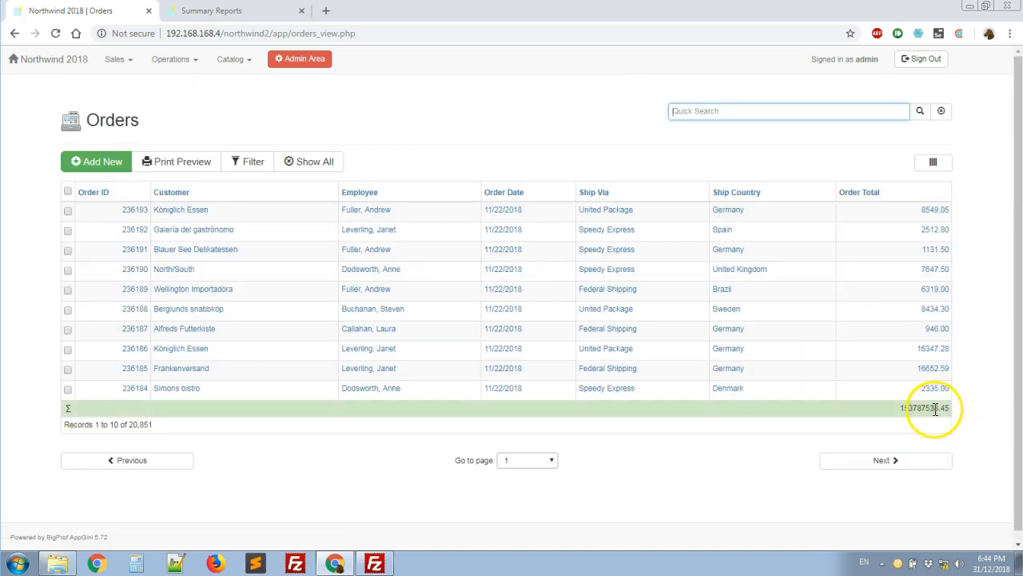
{"action": "mouse_move", "coordinate": [927, 407]}
{"action": "left_mouse_down"}
{"action": "mouse_move", "coordinate": [907, 407]}
{"action": "mouse_move", "coordinate": [916, 408]}
{"action": "left_mouse_up"}
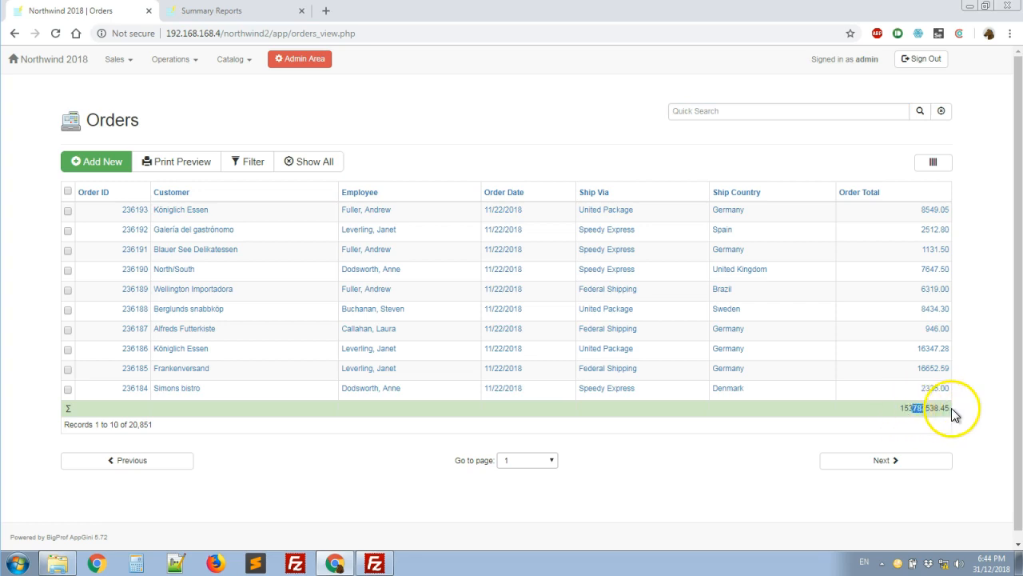
{"action": "left_click", "coordinate": [862, 414]}
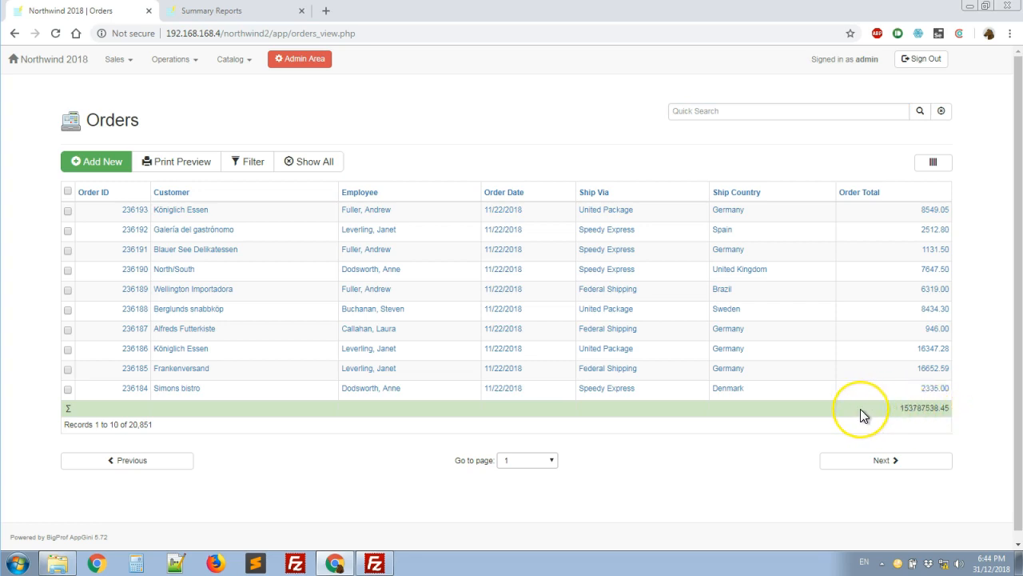
{"action": "left_click", "coordinate": [805, 384]}
{"action": "left_click", "coordinate": [441, 125]}
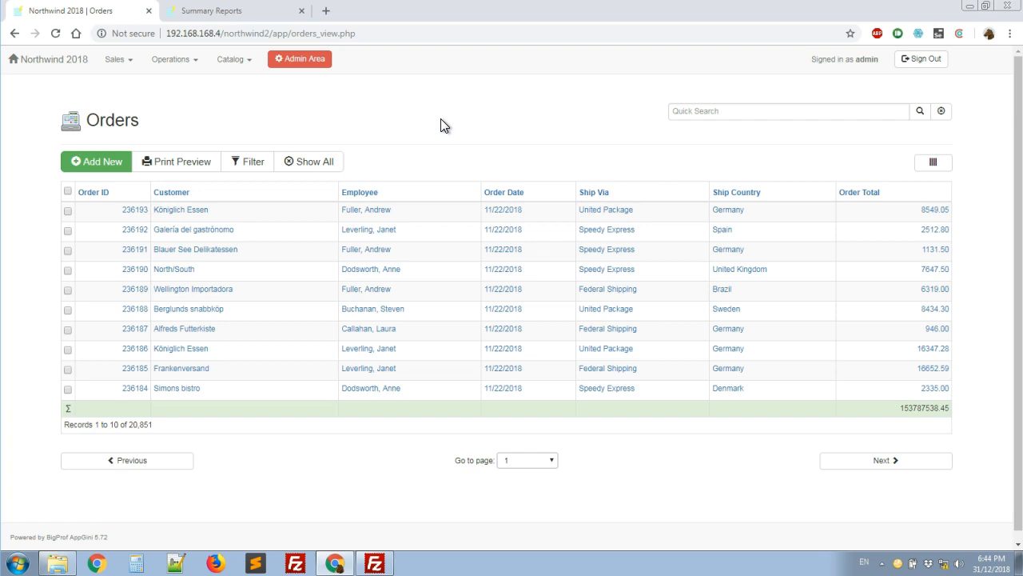
Return to Summary Reports and start a new Orders report titled Sales By Customer, with Customer as the label field
{"action": "left_click", "coordinate": [210, 12]}
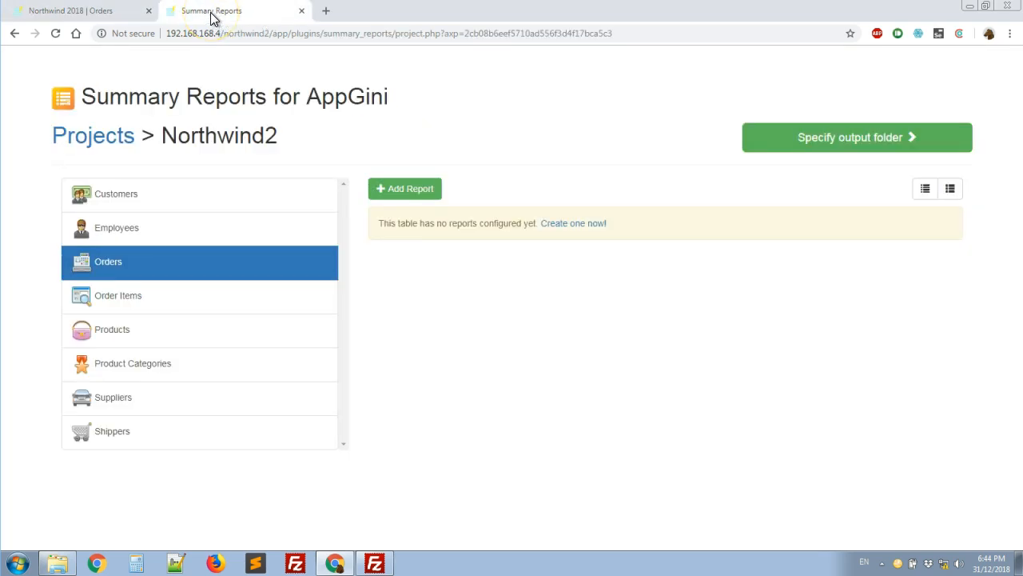
{"action": "left_click", "coordinate": [584, 154]}
{"action": "left_click", "coordinate": [95, 304]}
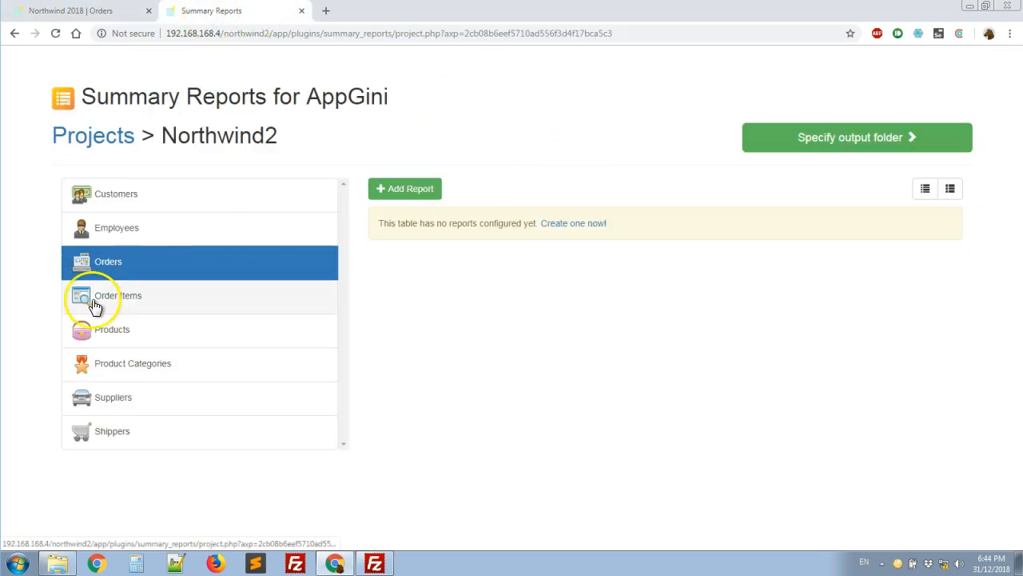
{"action": "left_click", "coordinate": [422, 192]}
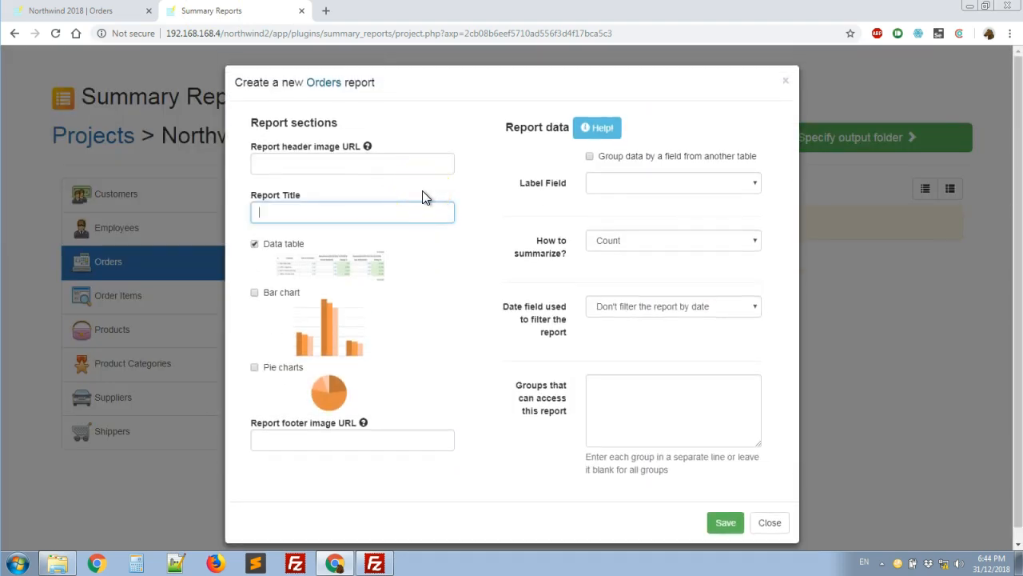
{"action": "type", "text": "Sales"}
{"action": "left_click", "coordinate": [634, 184]}
{"action": "left_click", "coordinate": [632, 224]}
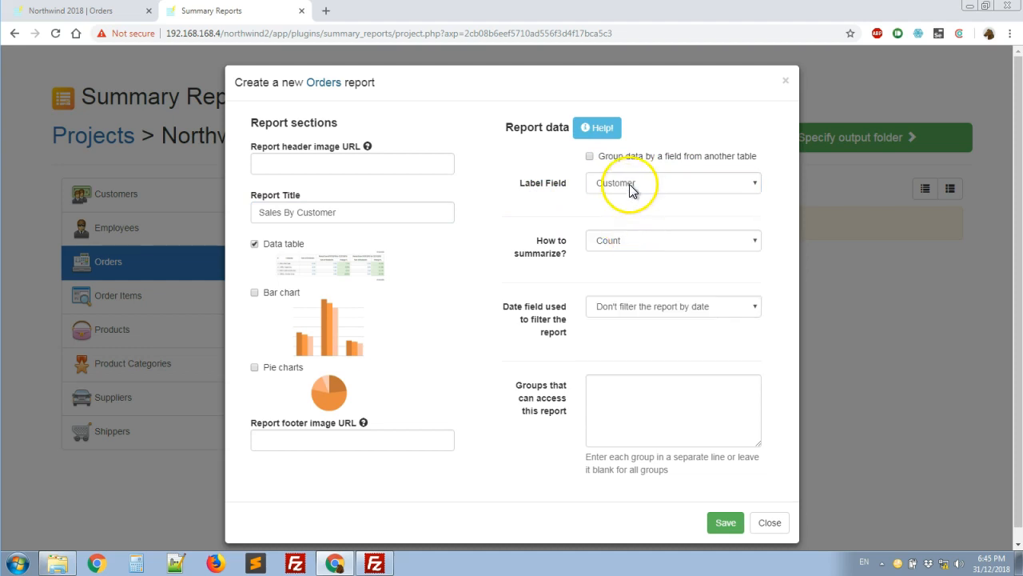
{"action": "left_click", "coordinate": [632, 185]}
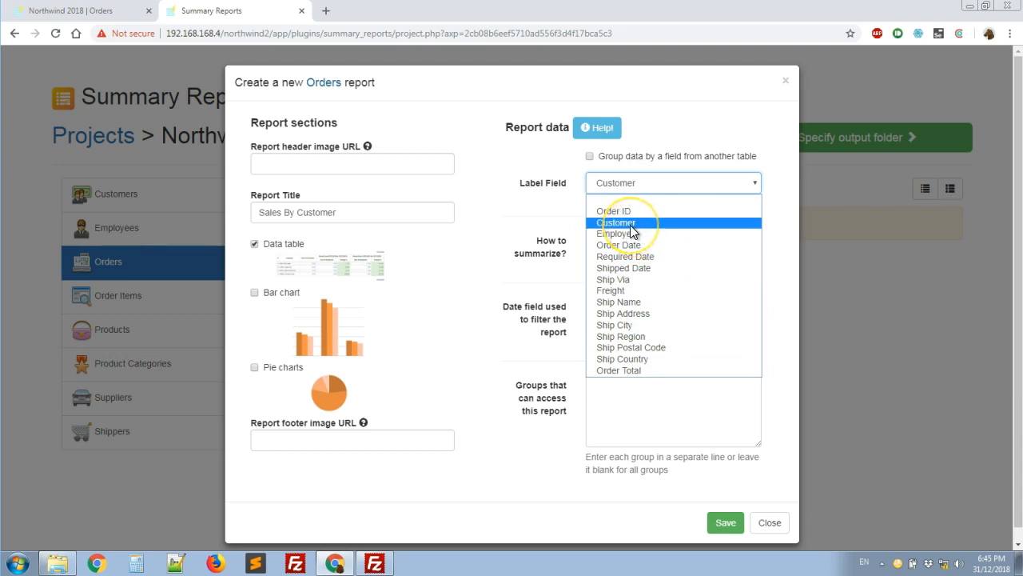
{"action": "left_click", "coordinate": [631, 224]}
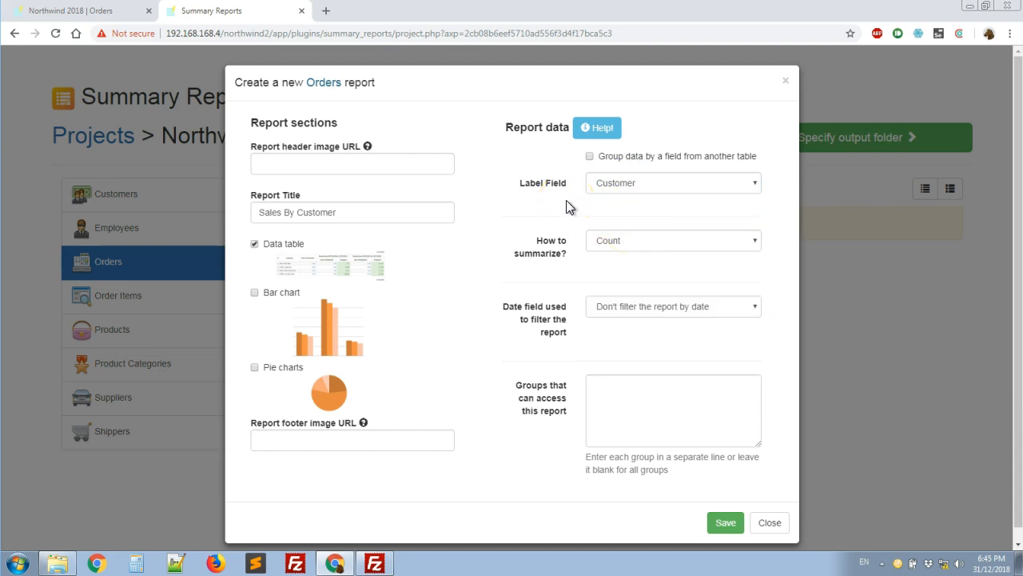
{"action": "left_click", "coordinate": [651, 159]}
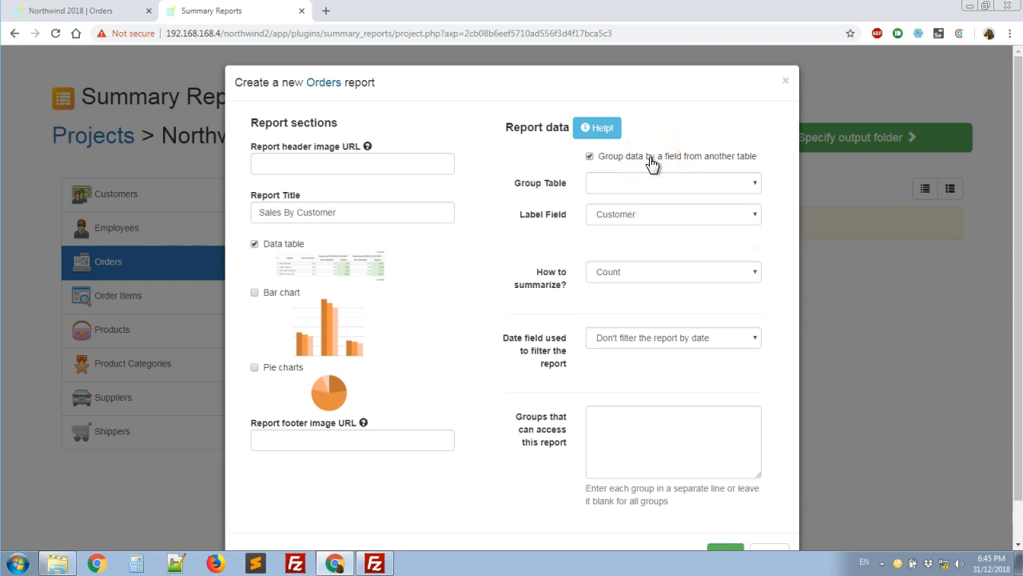
{"action": "left_click", "coordinate": [607, 191]}
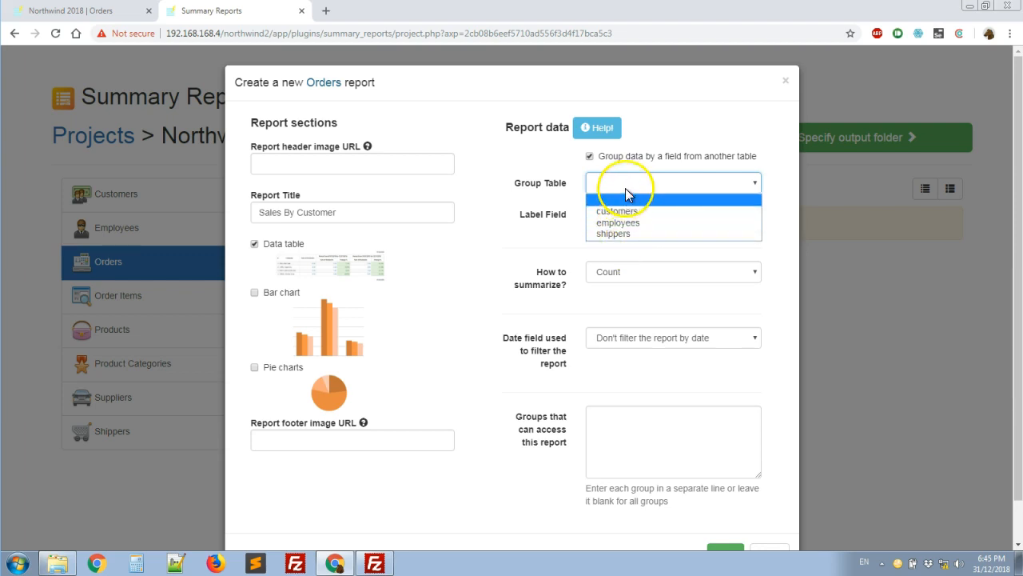
{"action": "left_click", "coordinate": [627, 187]}
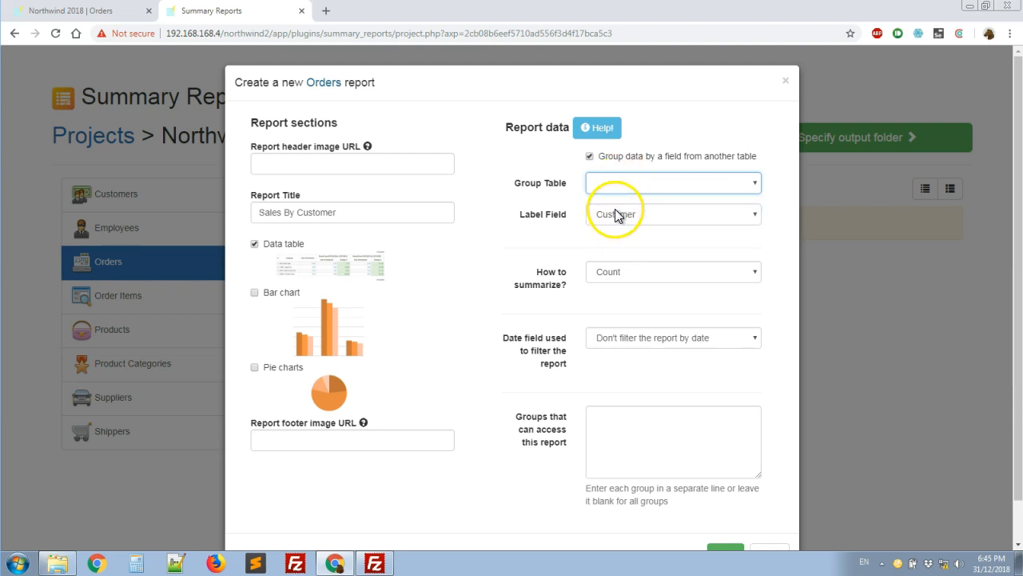
{"action": "left_click", "coordinate": [616, 160]}
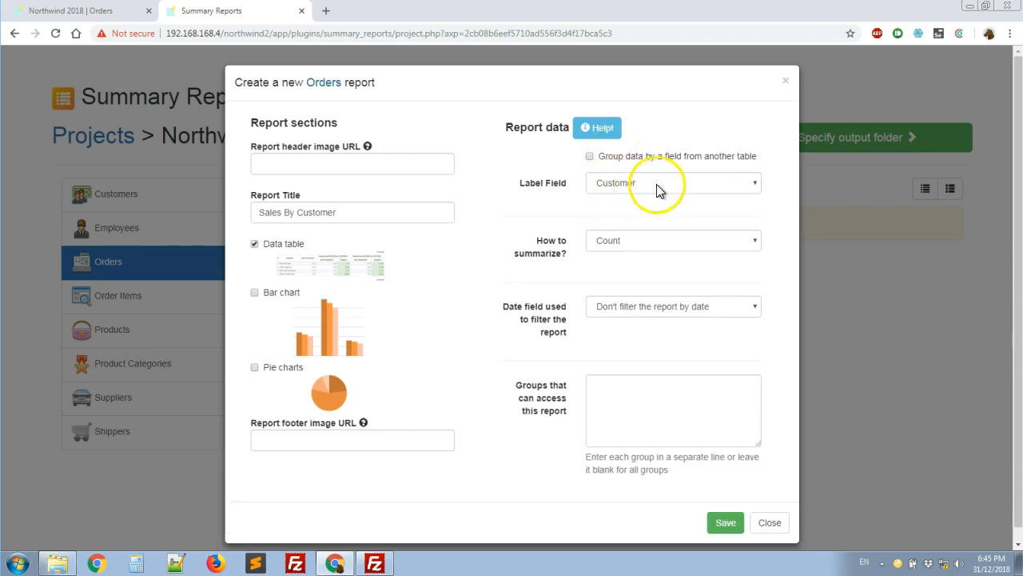
Set the report to summarize by the Sum of the Order Total field
{"action": "left_click", "coordinate": [611, 243]}
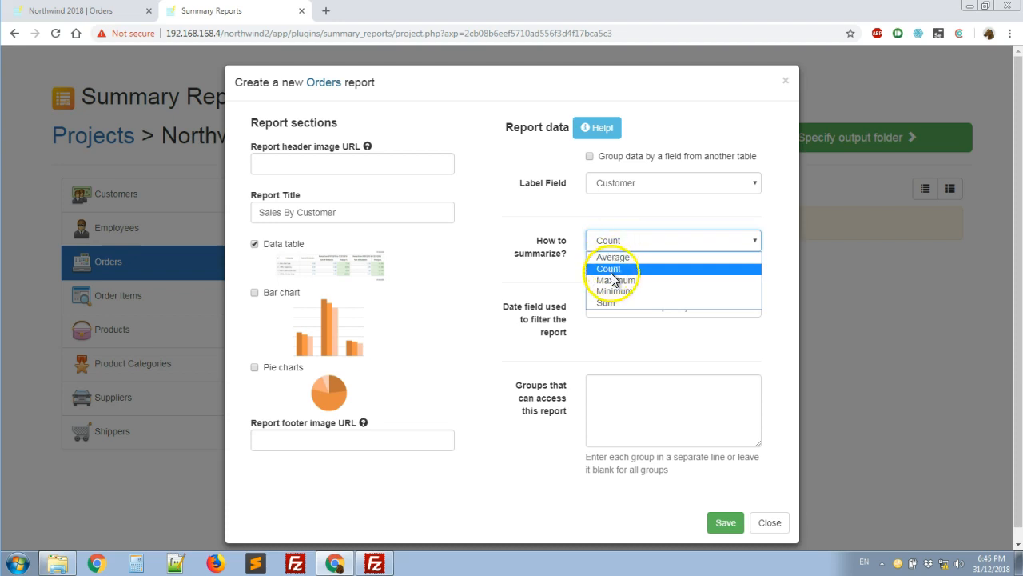
{"action": "left_click", "coordinate": [618, 303]}
{"action": "left_click", "coordinate": [630, 289]}
{"action": "left_click", "coordinate": [636, 319]}
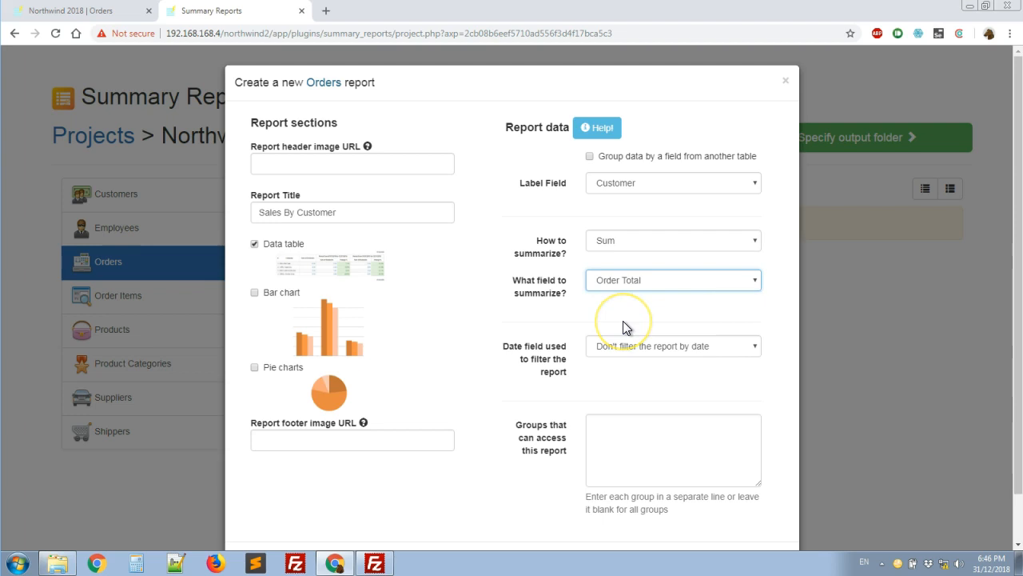
{"action": "left_click", "coordinate": [640, 249]}
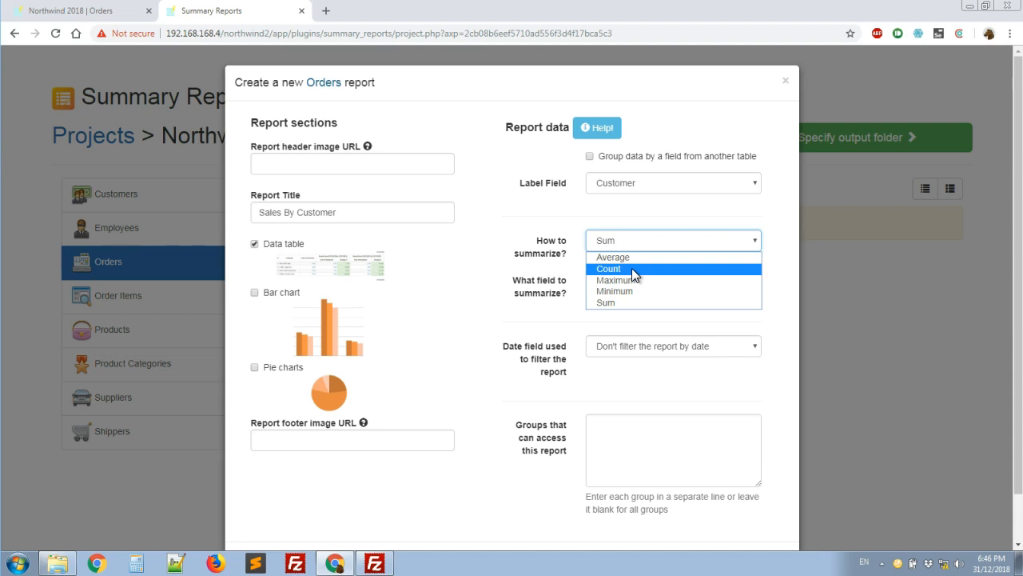
{"action": "left_click", "coordinate": [613, 302]}
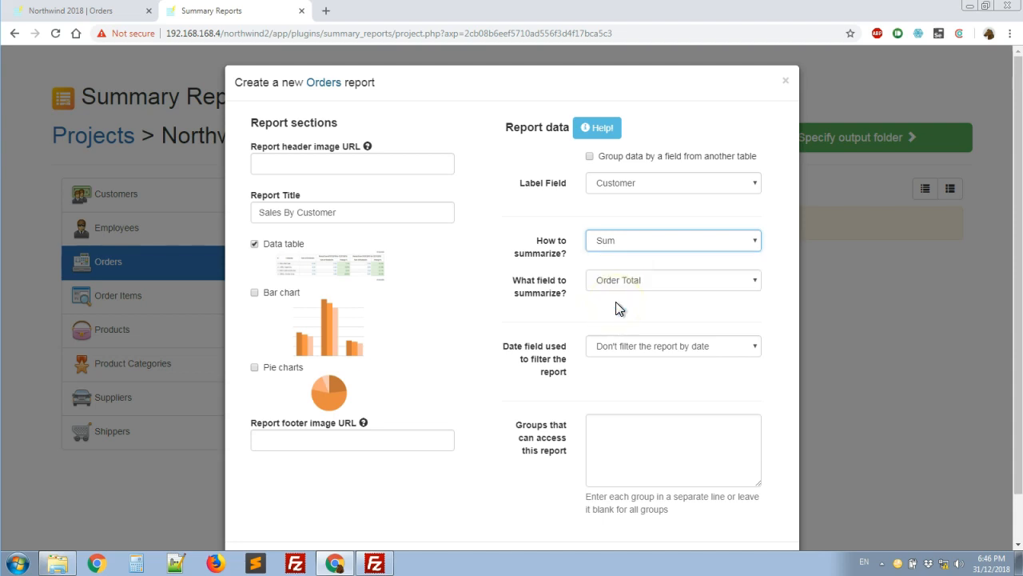
Save the report without date filtering and generate its files into the /var/www/northwind2/app output folder
{"action": "left_click", "coordinate": [609, 322]}
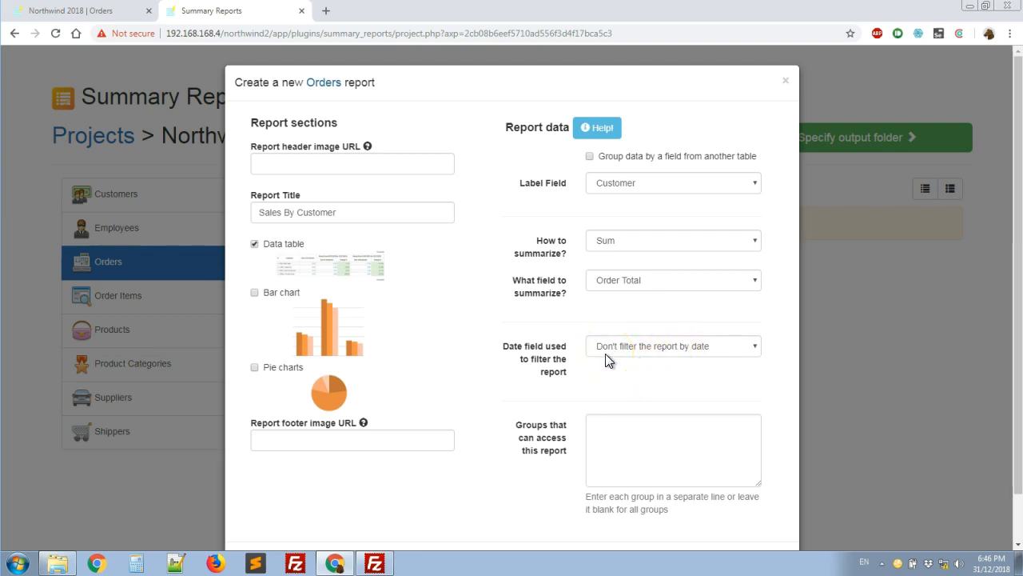
{"action": "scroll", "coordinate": [722, 507], "scroll_direction": "down", "scroll_amount": 1}
{"action": "left_click", "coordinate": [721, 508]}
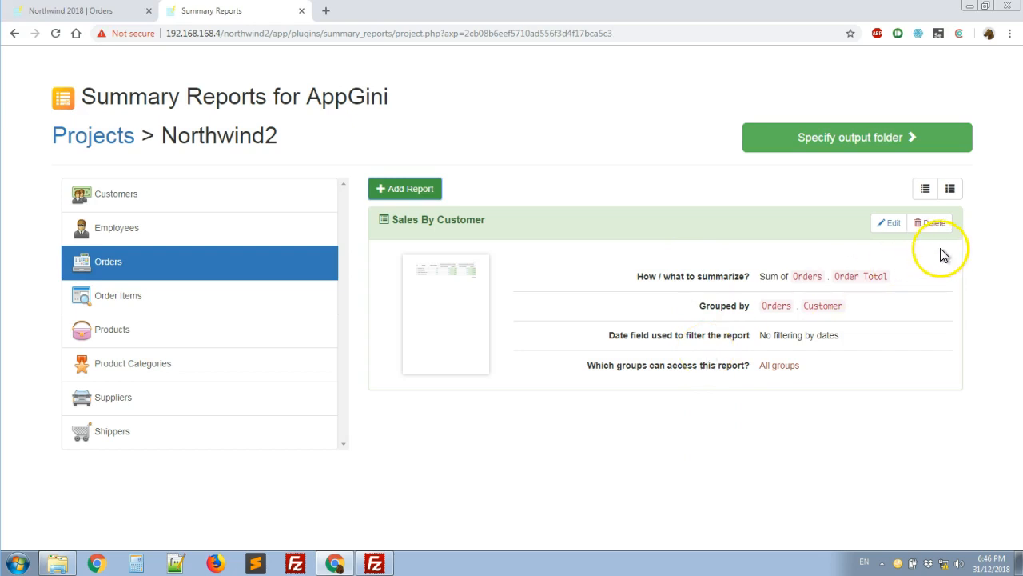
{"action": "left_click", "coordinate": [839, 139]}
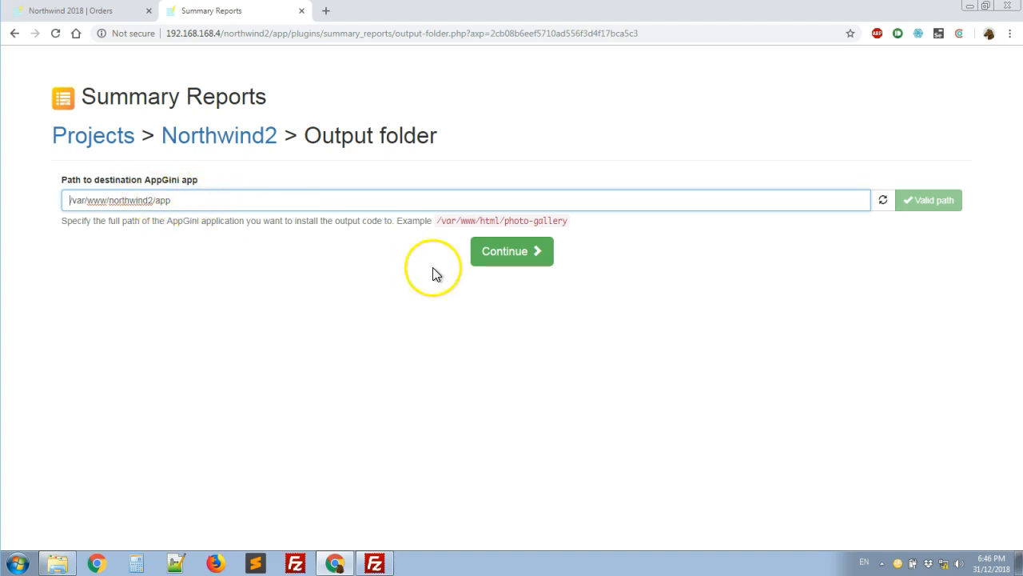
{"action": "left_click", "coordinate": [516, 252]}
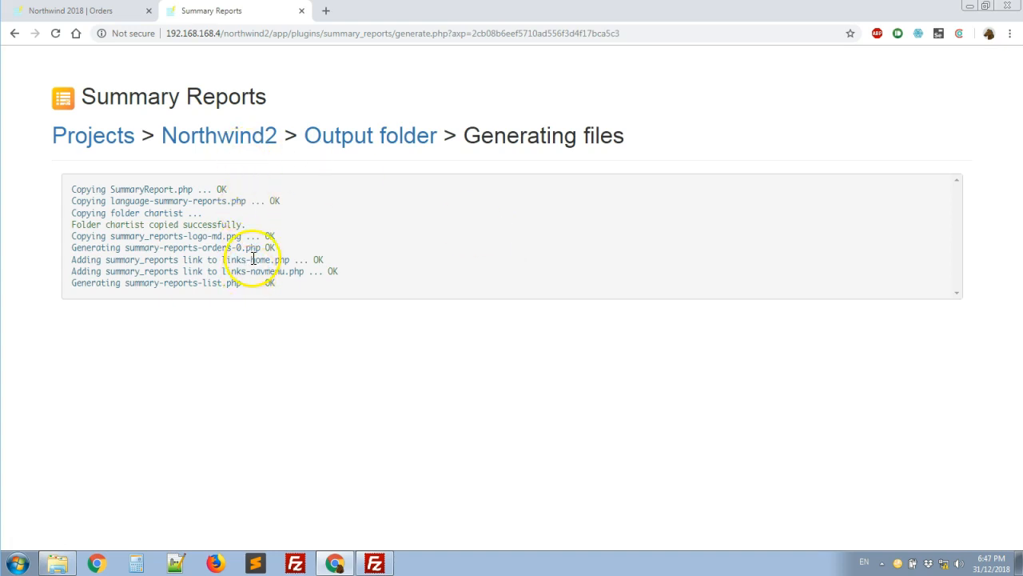
Switch to the Northwind 2018 application and open the Sales By Customer report from its Summary Reports page
{"action": "left_click", "coordinate": [109, 17]}
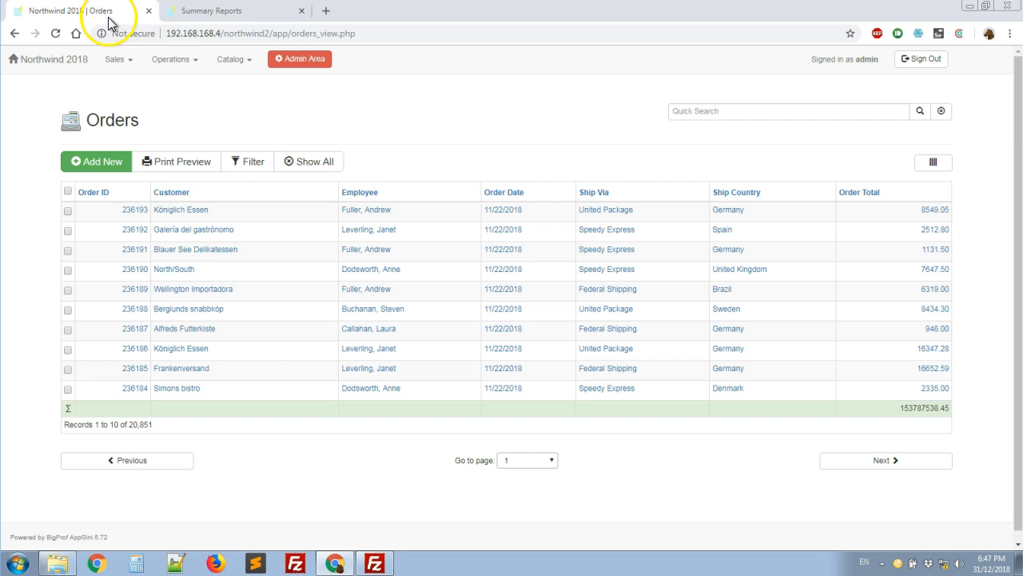
{"action": "left_click", "coordinate": [72, 64]}
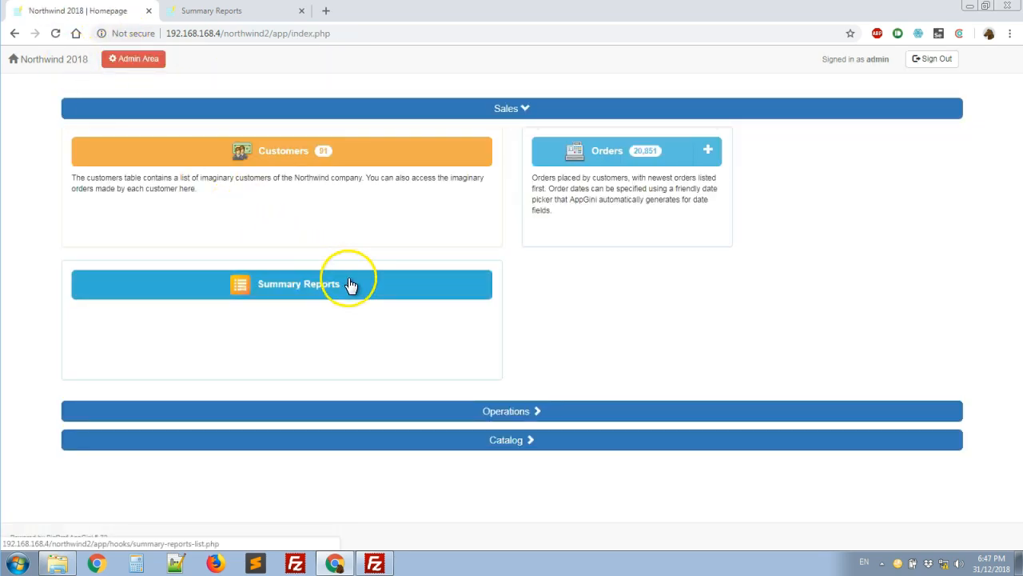
{"action": "left_click", "coordinate": [304, 293]}
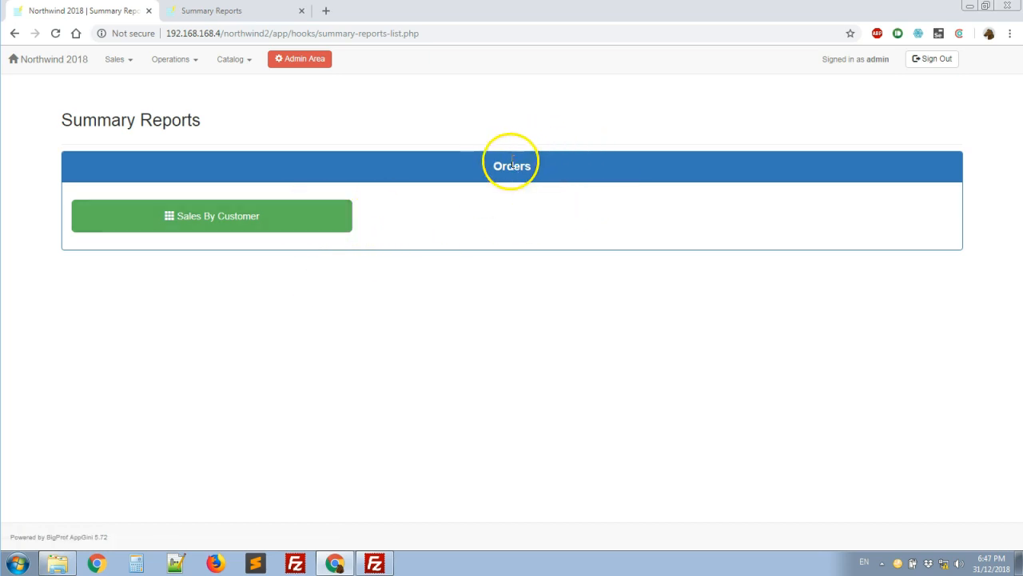
{"action": "left_click", "coordinate": [219, 232]}
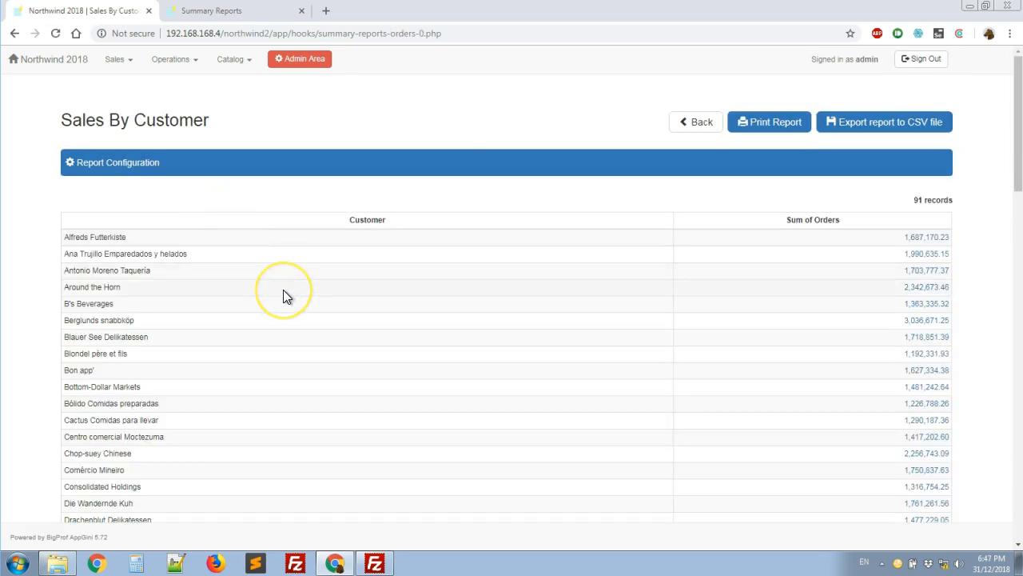
Examine the customers and their Sum of Orders values throughout the Sales By Customer report
{"action": "scroll", "coordinate": [283, 290], "scroll_direction": "down", "scroll_amount": 3}
{"action": "scroll", "coordinate": [283, 289], "scroll_direction": "up", "scroll_amount": 3}
{"action": "left_click", "coordinate": [380, 220]}
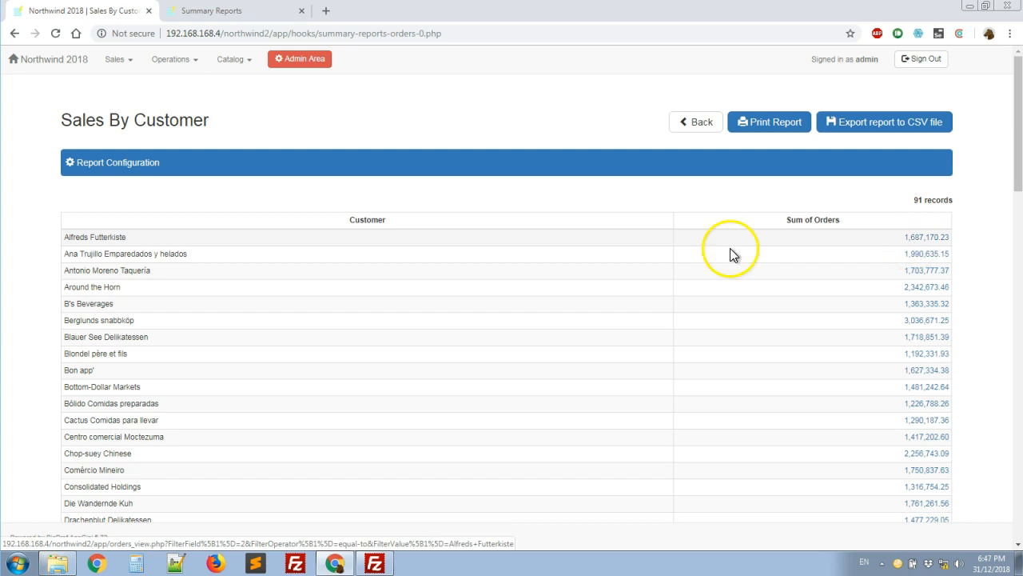
{"action": "scroll", "coordinate": [644, 306], "scroll_direction": "down", "scroll_amount": 14}
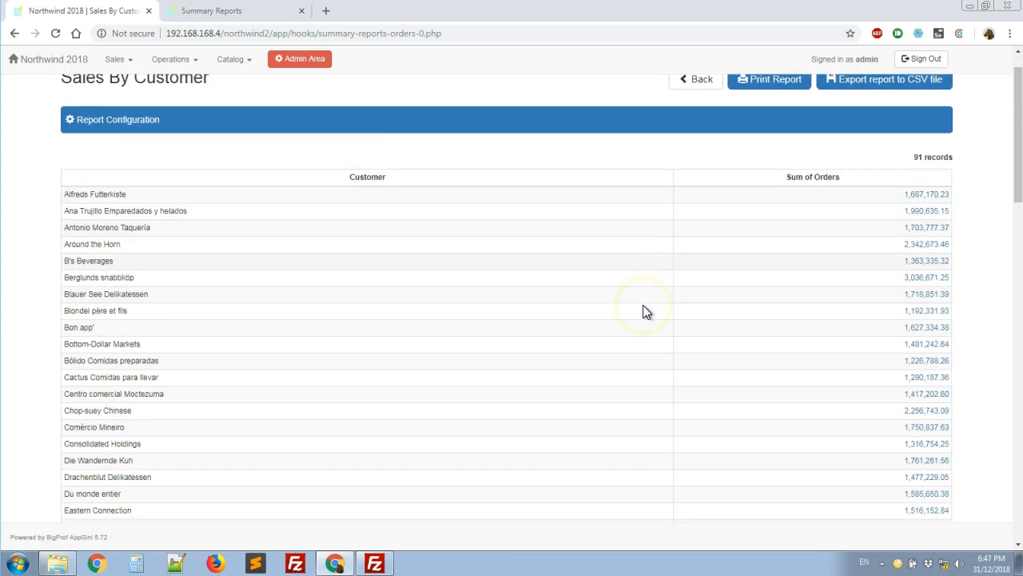
{"action": "scroll", "coordinate": [642, 304], "scroll_direction": "down", "scroll_amount": 3}
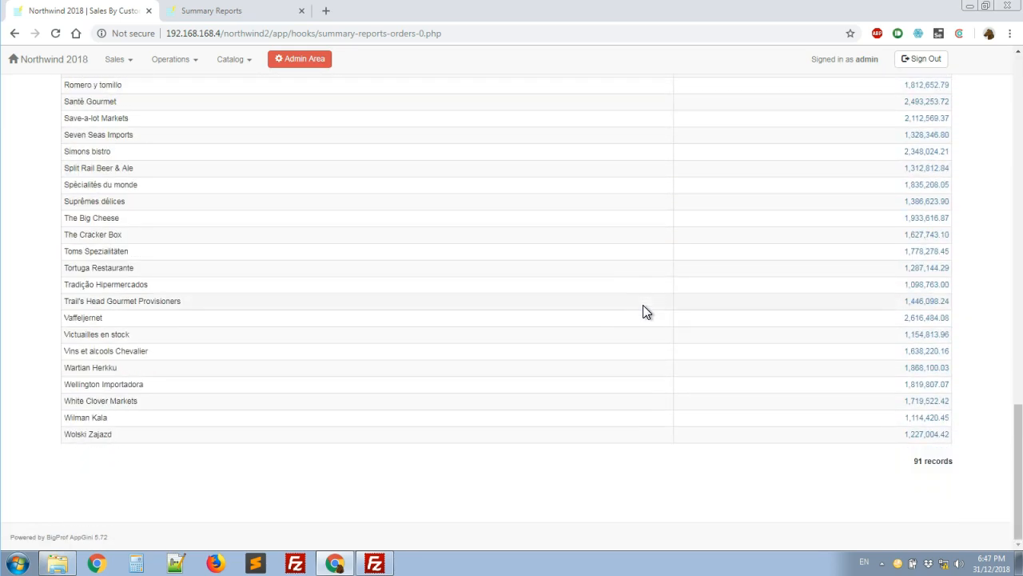
{"action": "scroll", "coordinate": [642, 305], "scroll_direction": "up", "scroll_amount": 9}
{"action": "scroll", "coordinate": [646, 311], "scroll_direction": "up", "scroll_amount": 3}
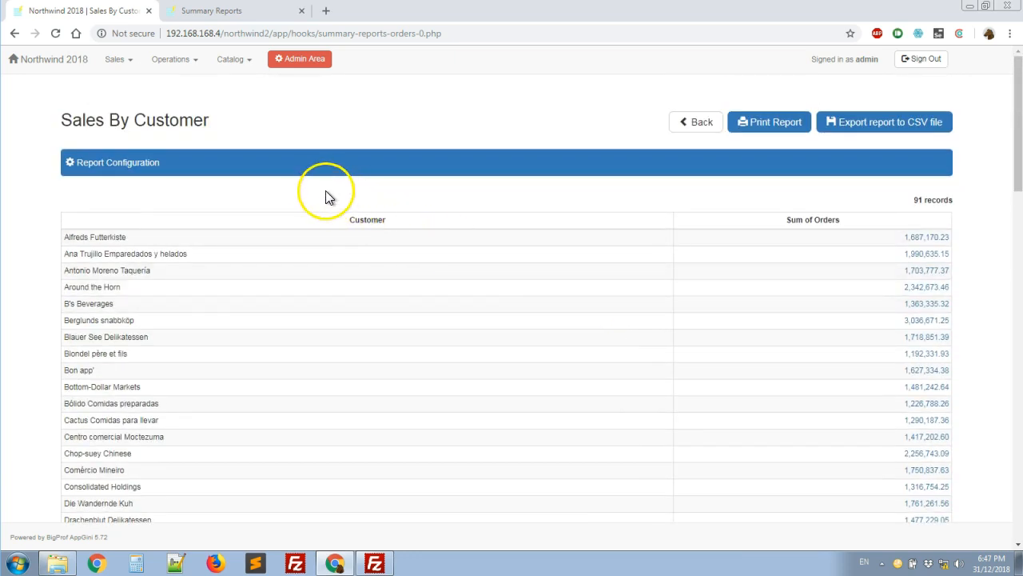
{"action": "left_click", "coordinate": [186, 130]}
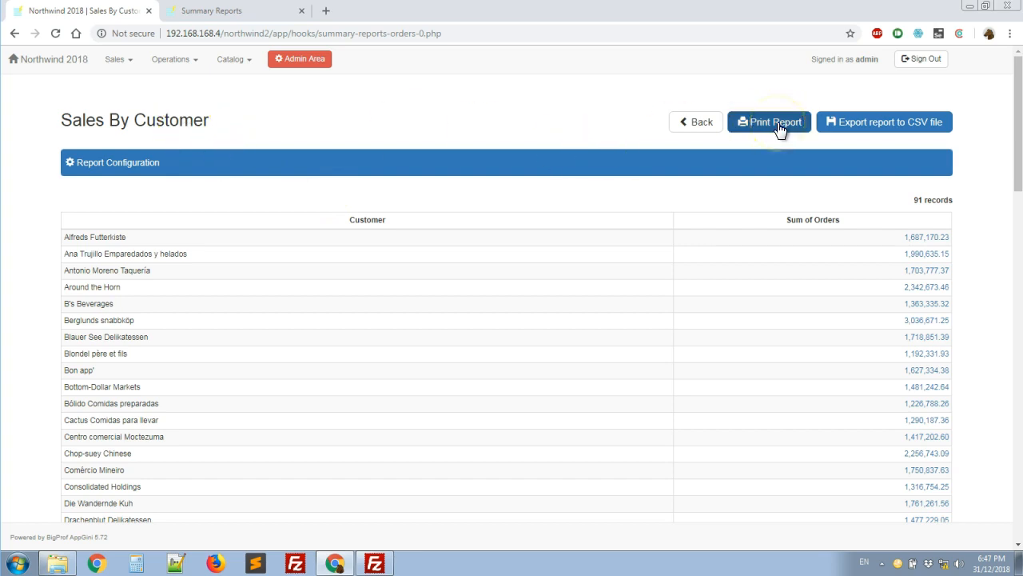
Export the Sales By Customer report to a CSV file and open the downloaded file in Excel
{"action": "left_click", "coordinate": [896, 130]}
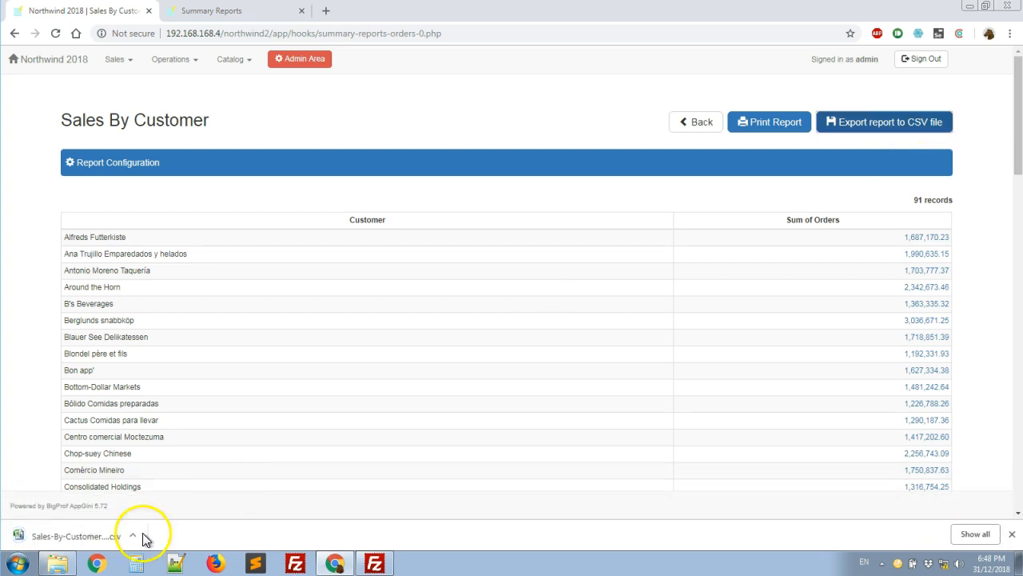
{"action": "left_click", "coordinate": [72, 536]}
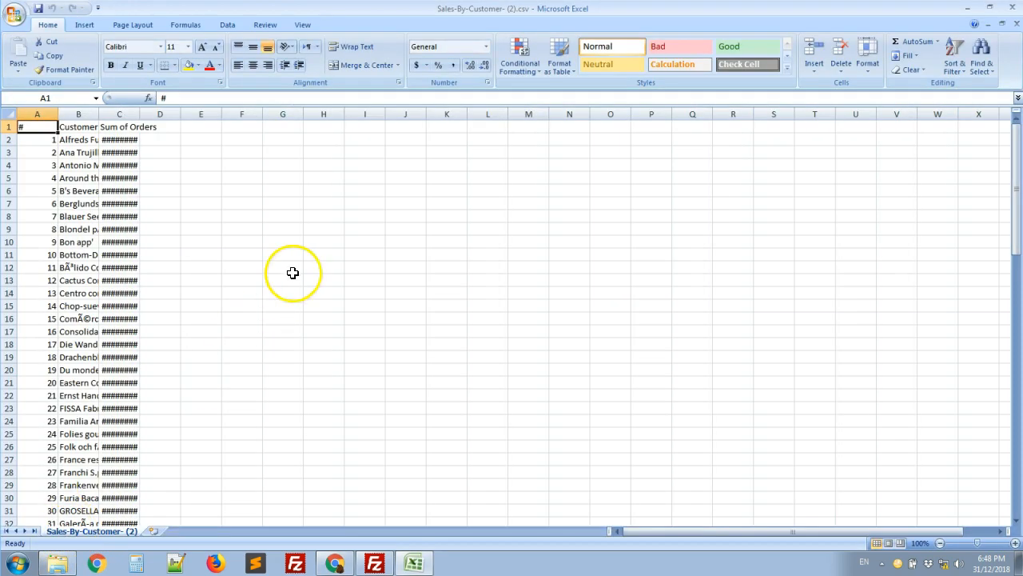
Fit the Customer and Sum of Orders column widths to read the exported rows, and close the file without saving
{"action": "double_click", "coordinate": [140, 109]}
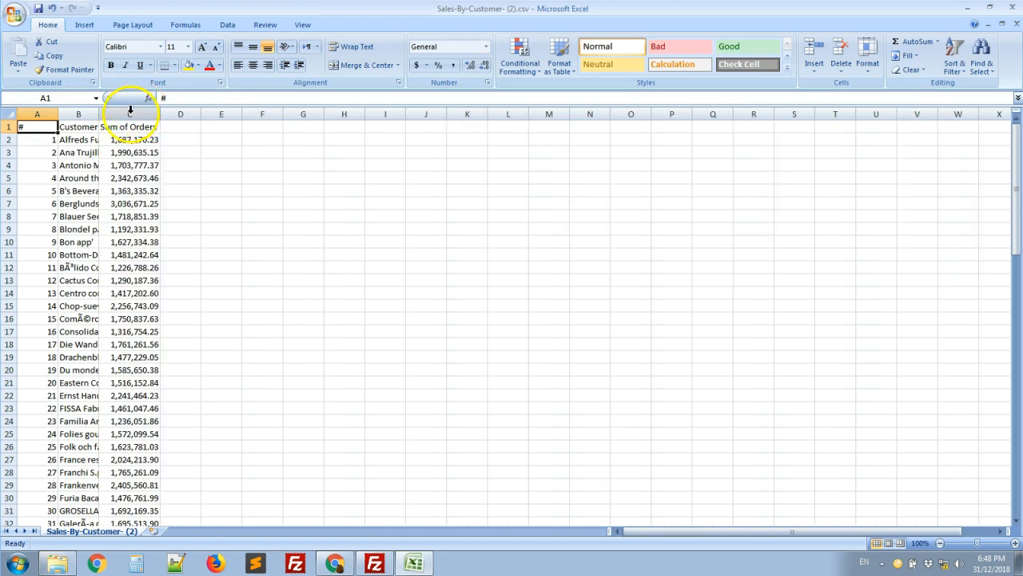
{"action": "double_click", "coordinate": [99, 112]}
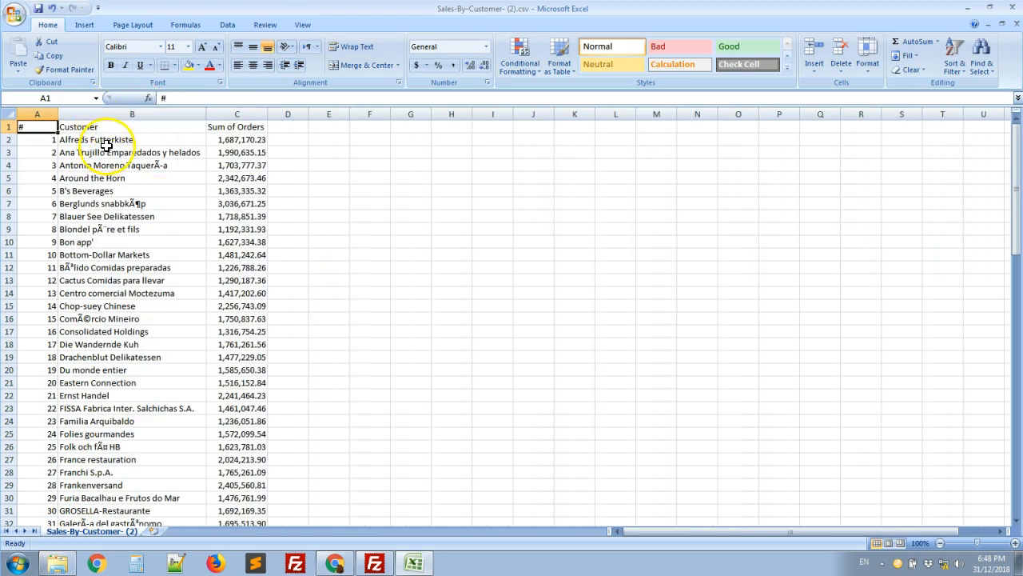
{"action": "left_click", "coordinate": [221, 331]}
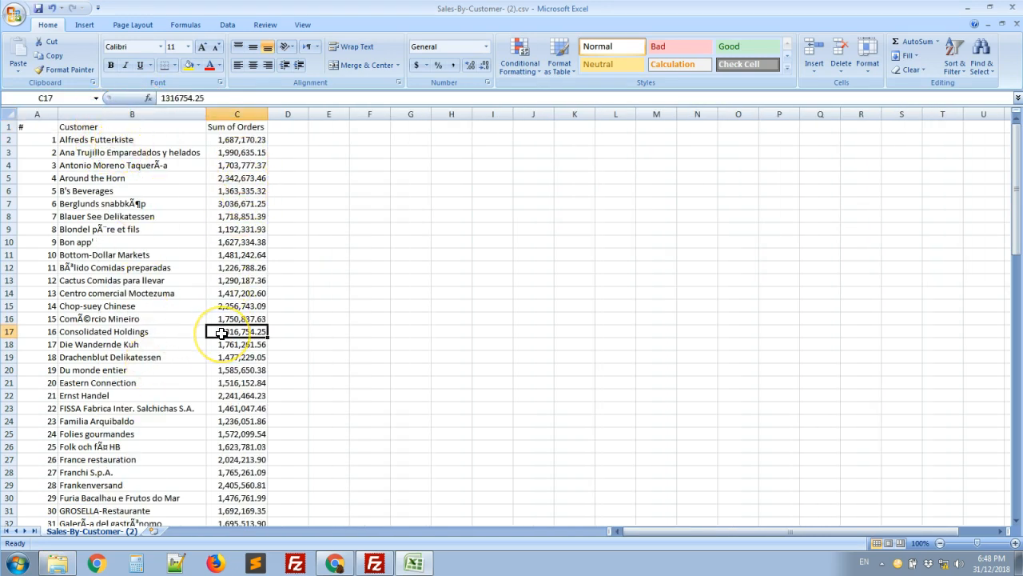
{"action": "scroll", "coordinate": [221, 331], "scroll_direction": "down", "scroll_amount": 20}
{"action": "scroll", "coordinate": [221, 331], "scroll_direction": "up", "scroll_amount": 20}
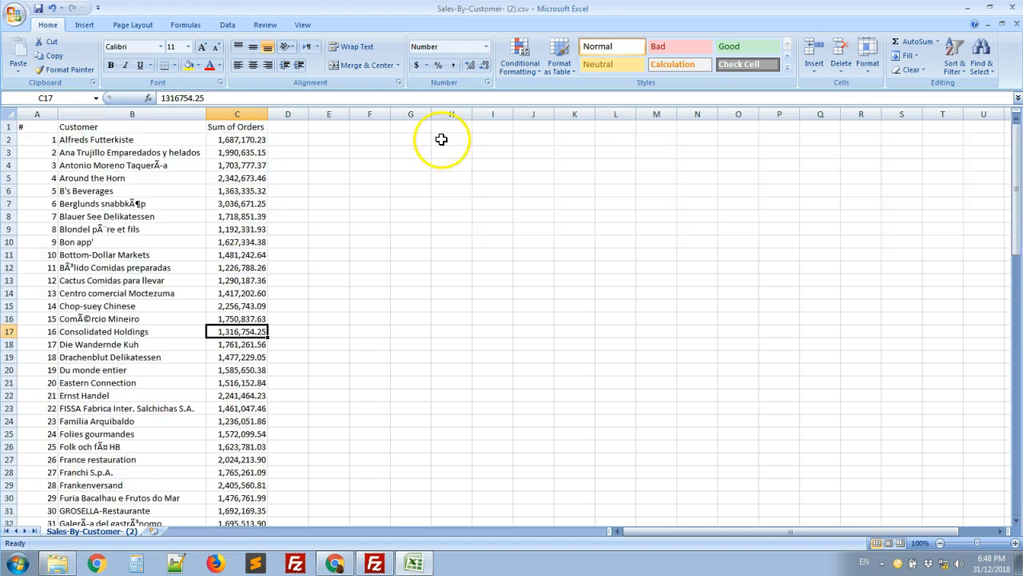
{"action": "left_click", "coordinate": [1013, 10]}
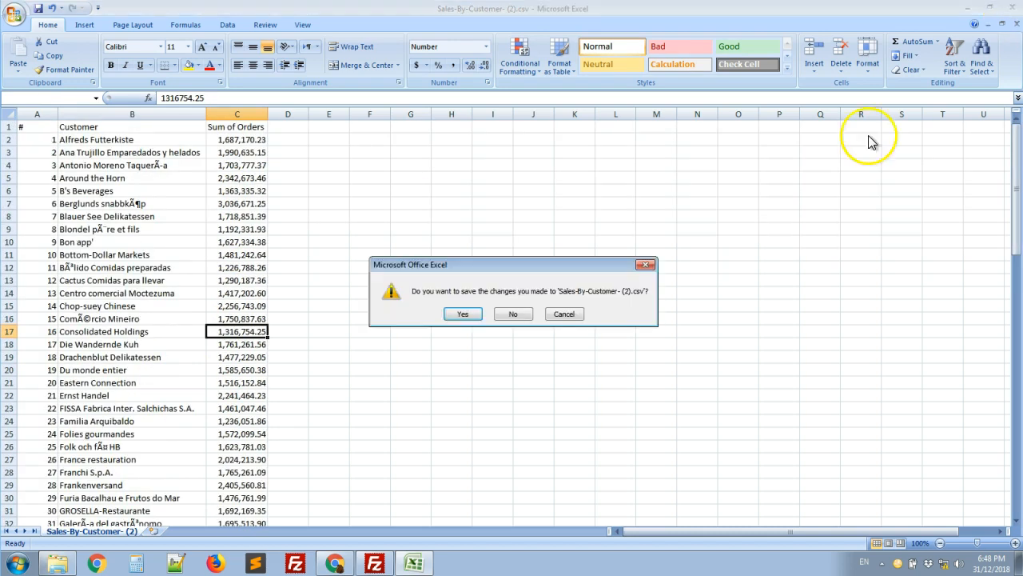
{"action": "left_click", "coordinate": [514, 314]}
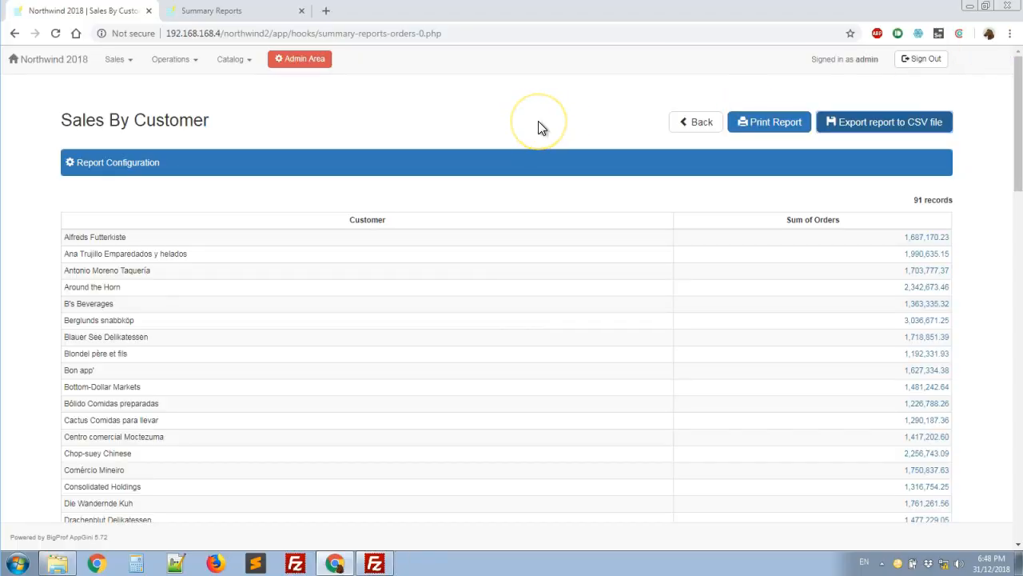
Sort the Sales By Customer report by Sum of Orders in descending order and look through the sorted rows
{"action": "left_click", "coordinate": [298, 172]}
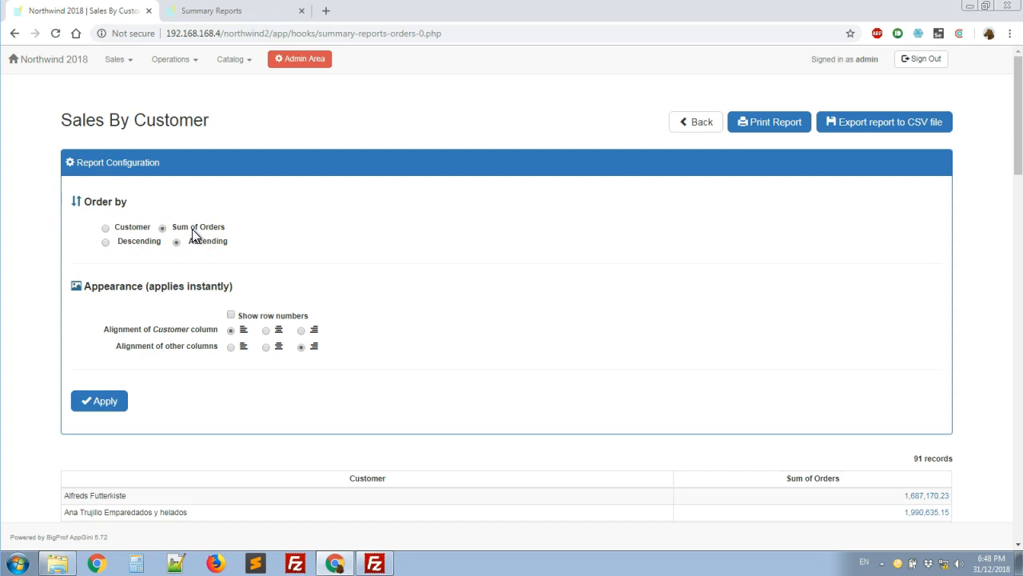
{"action": "left_click", "coordinate": [135, 247]}
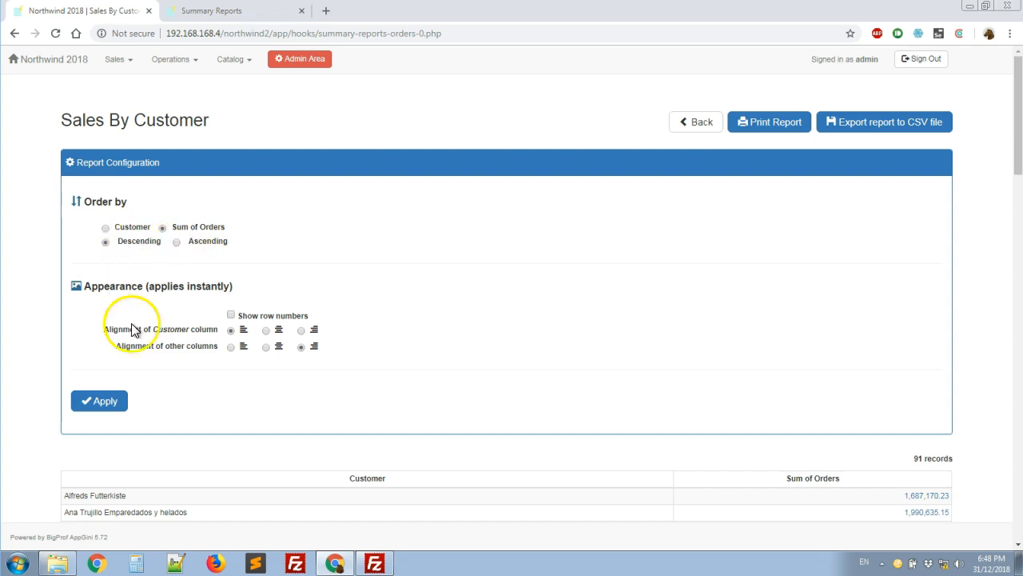
{"action": "left_click", "coordinate": [100, 408]}
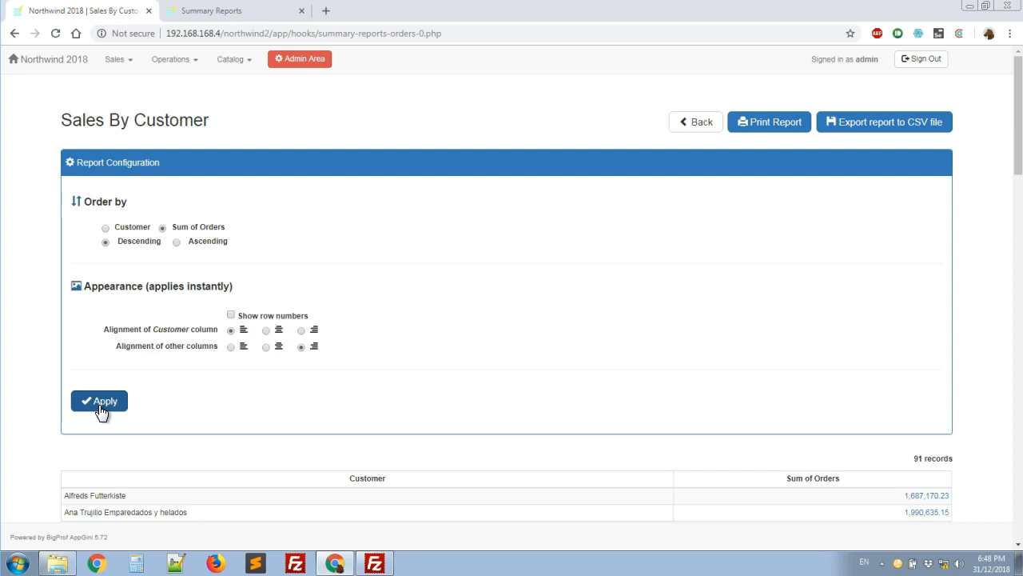
{"action": "left_click", "coordinate": [100, 406]}
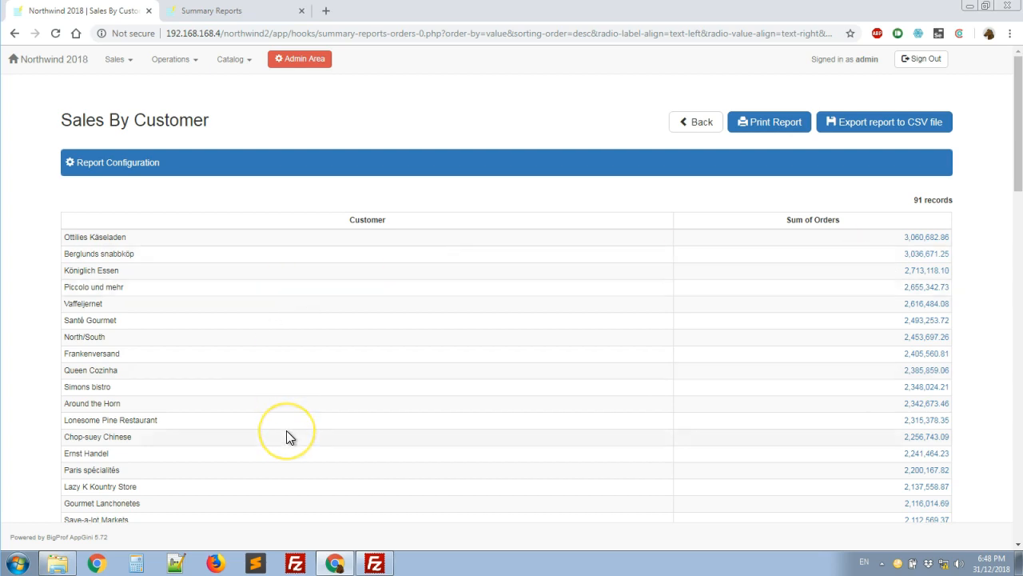
{"action": "scroll", "coordinate": [286, 430], "scroll_direction": "down", "scroll_amount": 8}
{"action": "scroll", "coordinate": [286, 437], "scroll_direction": "down", "scroll_amount": 4}
{"action": "scroll", "coordinate": [286, 436], "scroll_direction": "up", "scroll_amount": 12}
Show row numbers in the Sales By Customer report and apply the configuration
{"action": "left_click", "coordinate": [243, 171]}
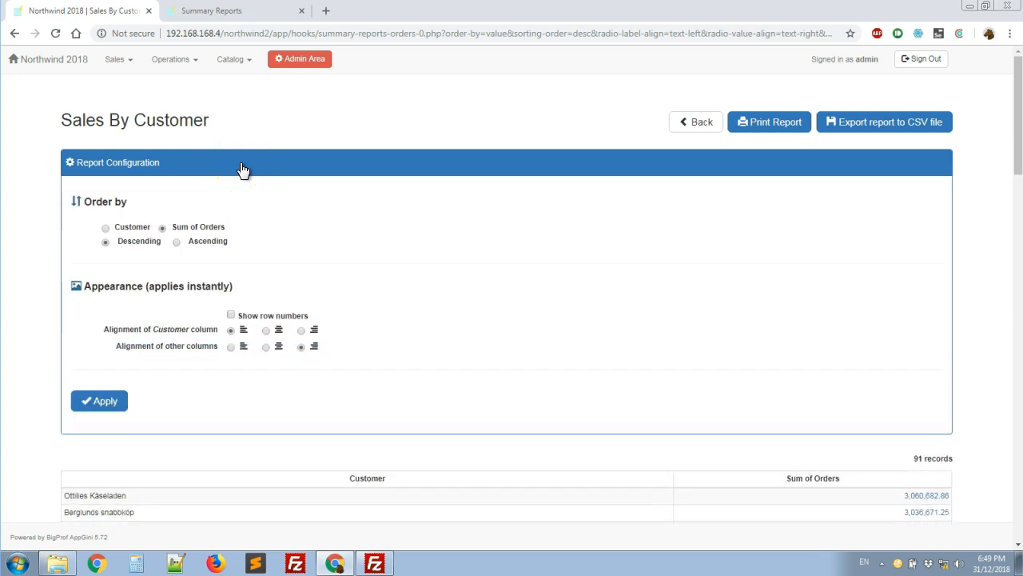
{"action": "left_click", "coordinate": [288, 319]}
{"action": "left_click", "coordinate": [117, 395]}
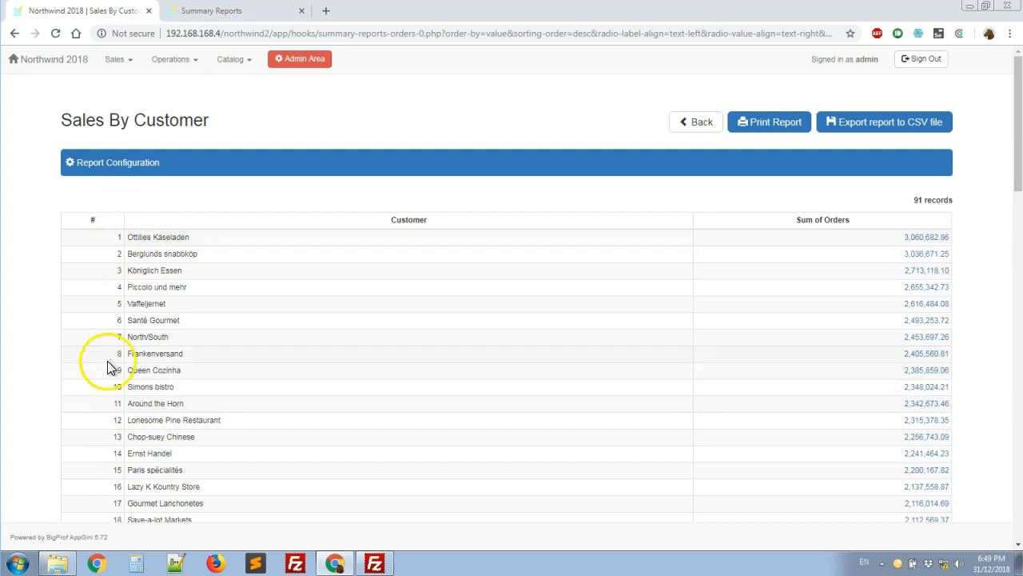
Try center alignment for the Customer column, settle on right alignment, apply it and review the report rows
{"action": "left_click", "coordinate": [179, 163]}
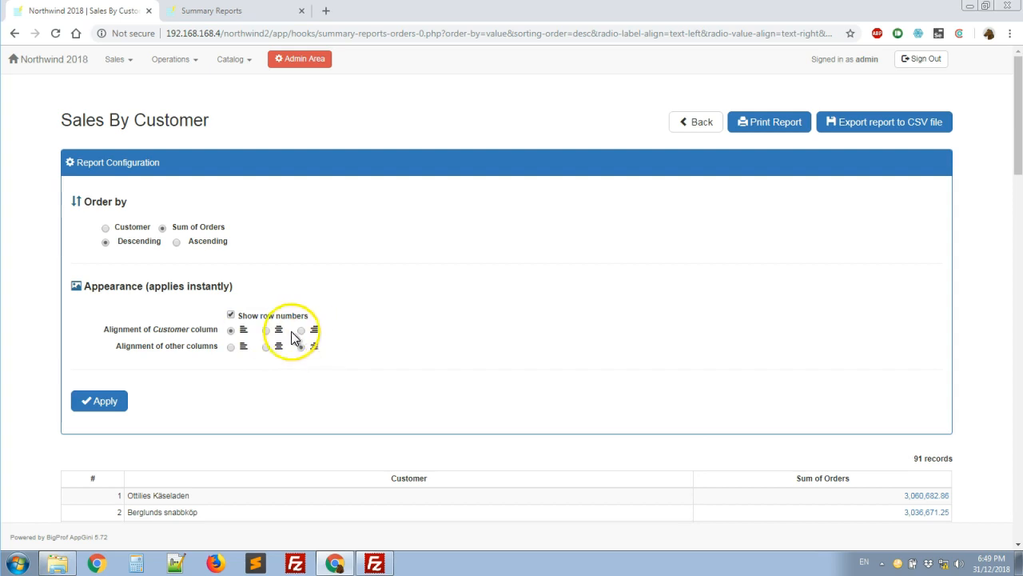
{"action": "left_click", "coordinate": [280, 331]}
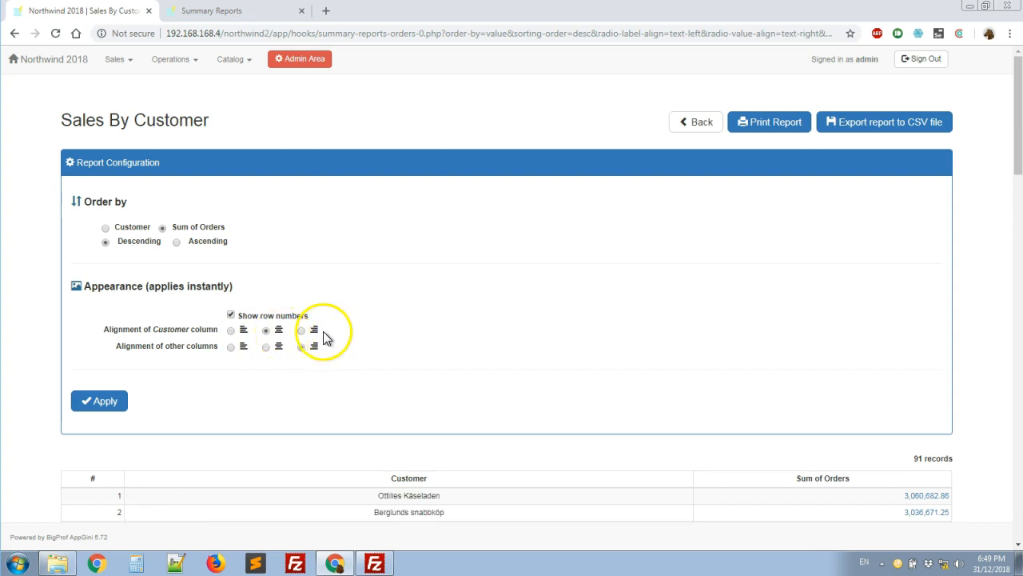
{"action": "left_click", "coordinate": [312, 331]}
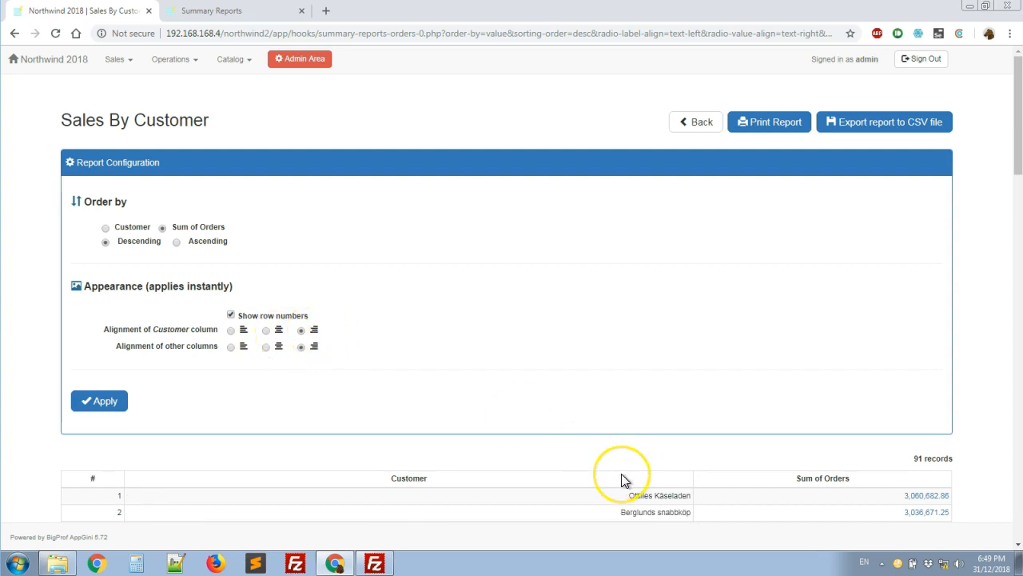
{"action": "scroll", "coordinate": [632, 476], "scroll_direction": "down", "scroll_amount": 3}
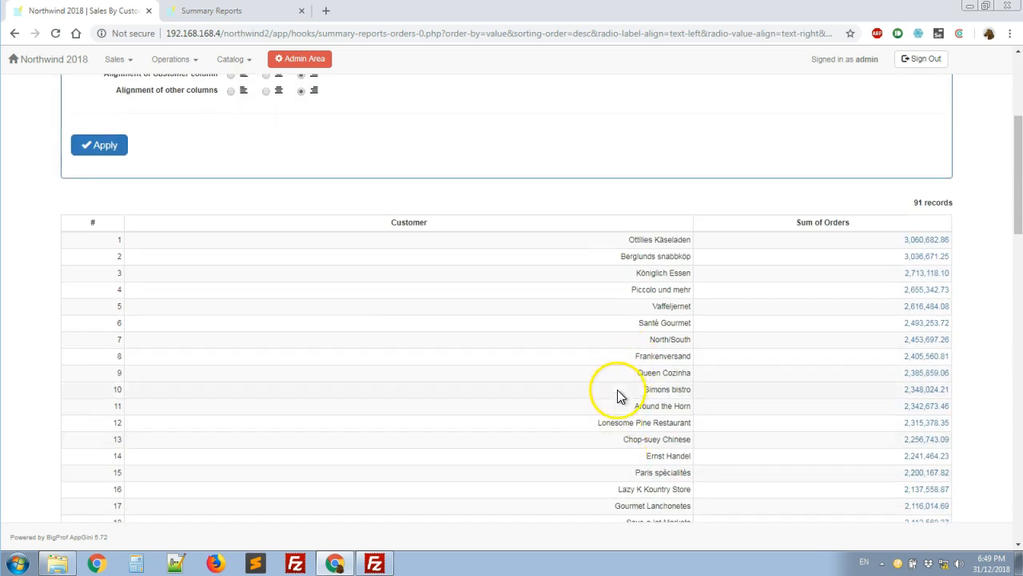
{"action": "scroll", "coordinate": [616, 392], "scroll_direction": "up", "scroll_amount": 3}
{"action": "left_click", "coordinate": [104, 400]}
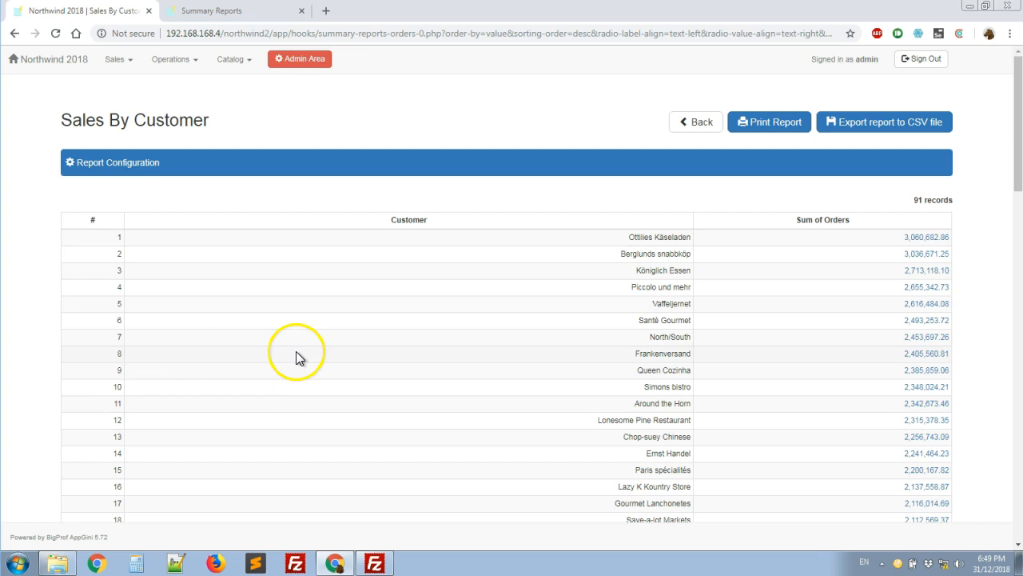
{"action": "scroll", "coordinate": [357, 193], "scroll_direction": "down", "scroll_amount": 13}
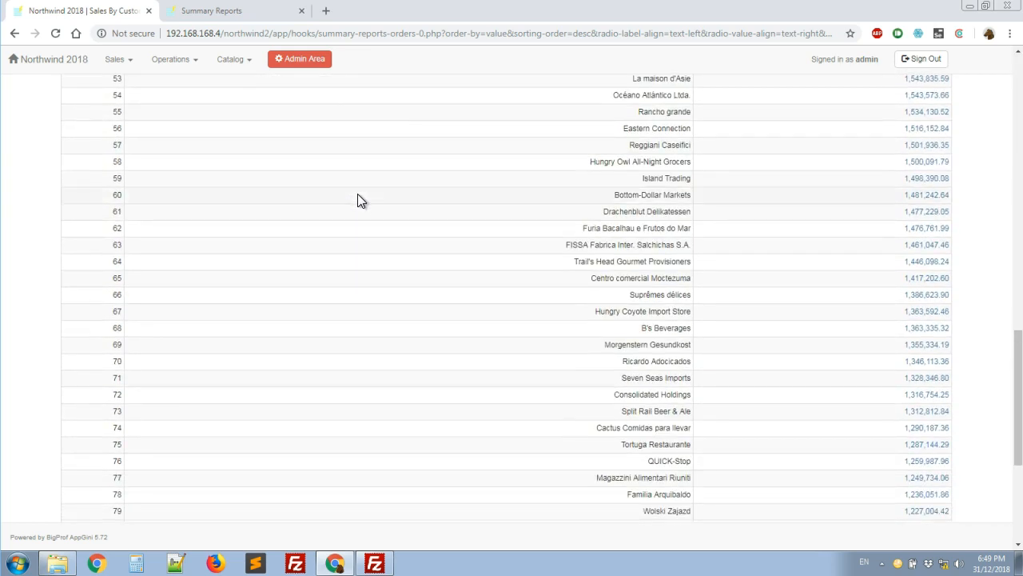
{"action": "scroll", "coordinate": [357, 194], "scroll_direction": "up", "scroll_amount": 13}
{"action": "left_click", "coordinate": [332, 163]}
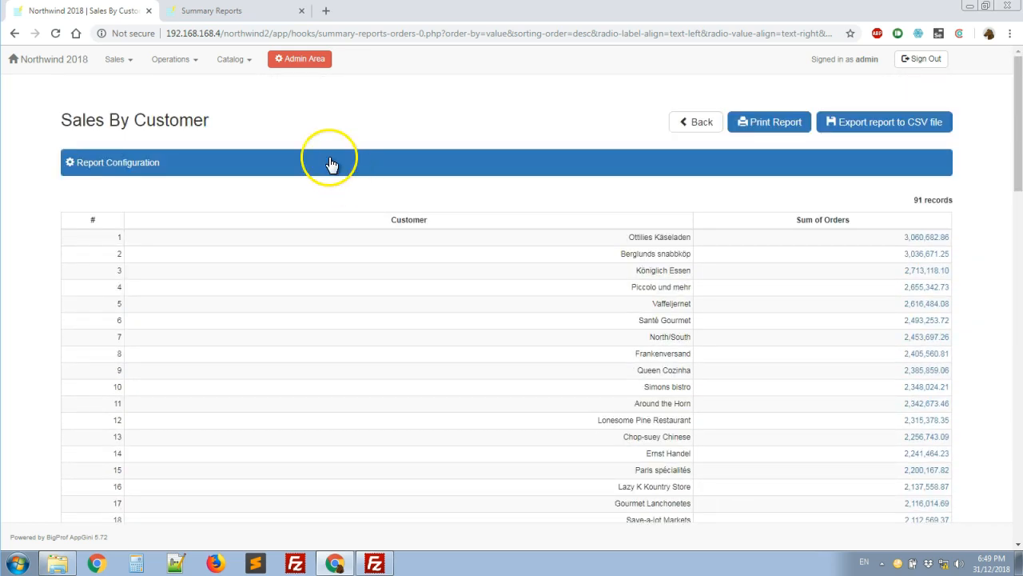
Return to the Northwind2 project in Summary Reports and start a new Orders report titled "Sales By Employee By Date"
{"action": "left_click", "coordinate": [230, 12]}
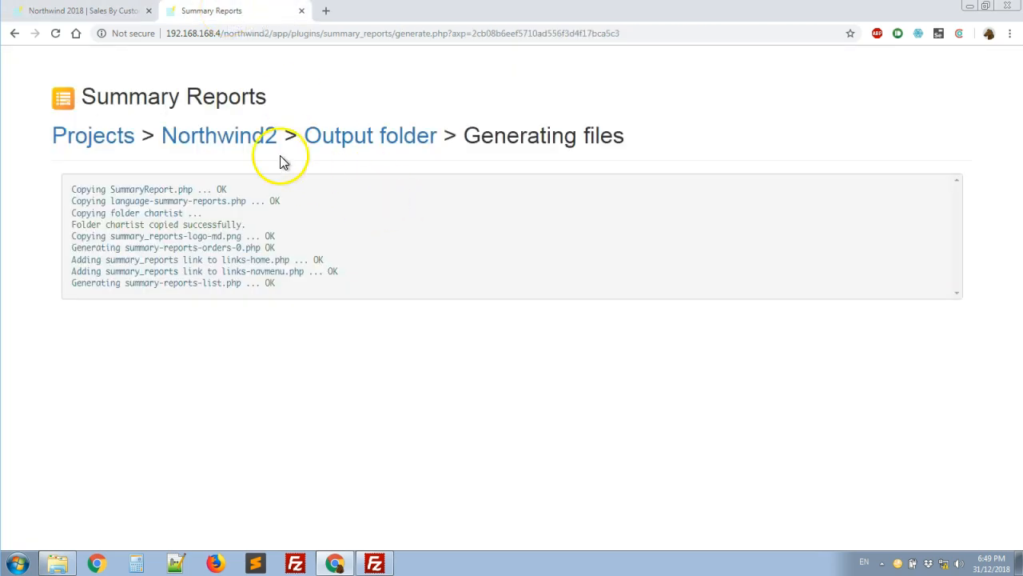
{"action": "left_click", "coordinate": [244, 145]}
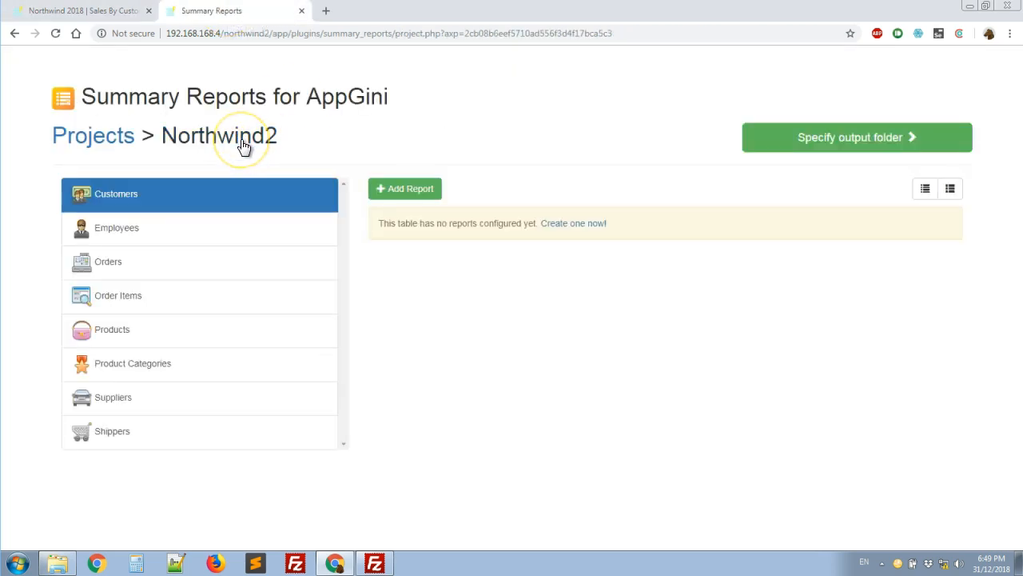
{"action": "left_click", "coordinate": [174, 274]}
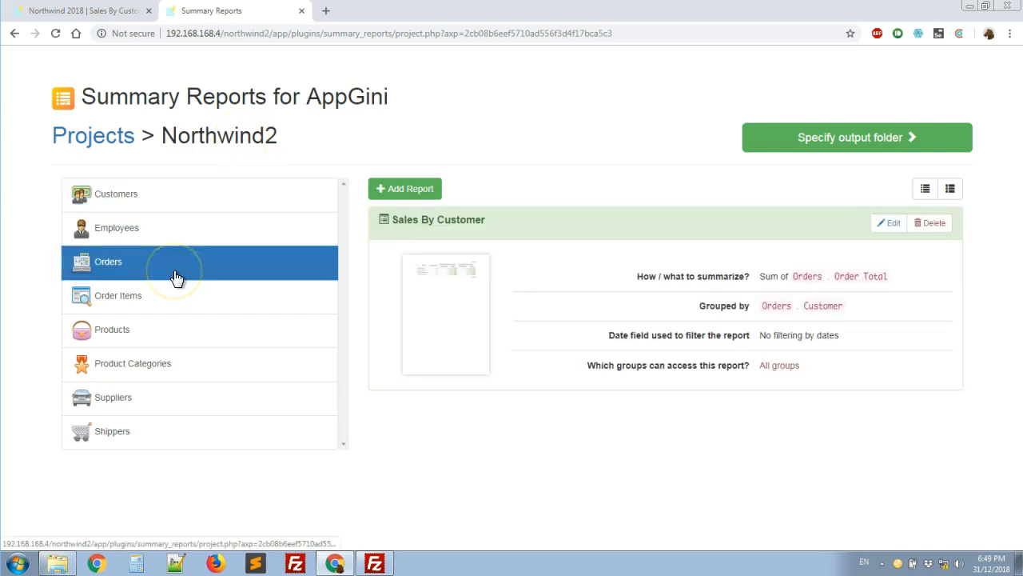
{"action": "left_click", "coordinate": [411, 195]}
{"action": "type", "text": "Sales By Empli"}
{"action": "key", "text": "BackSpace"}
{"action": "type", "text": "oyee "}
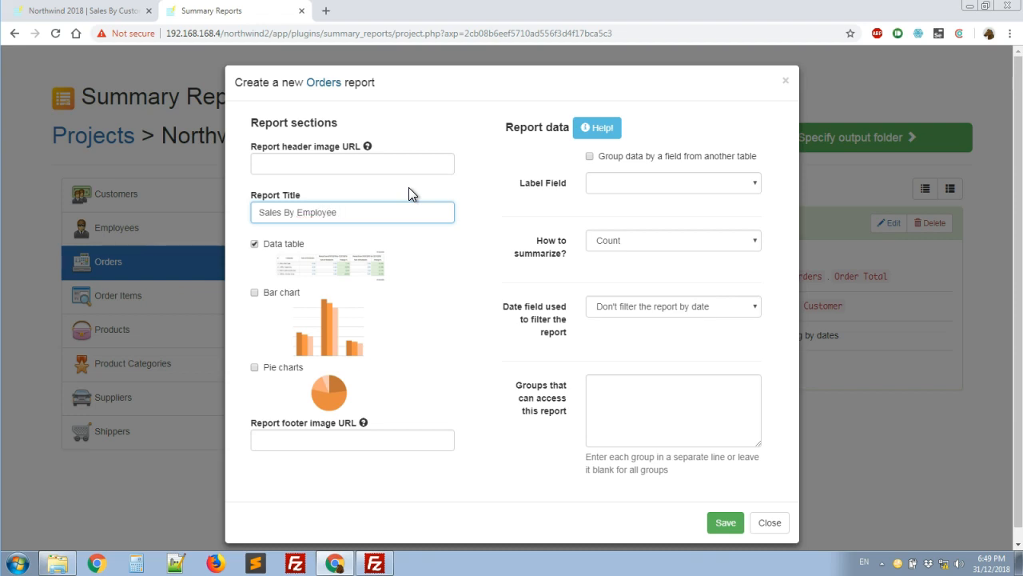
{"action": "type", "text": "By Date"}
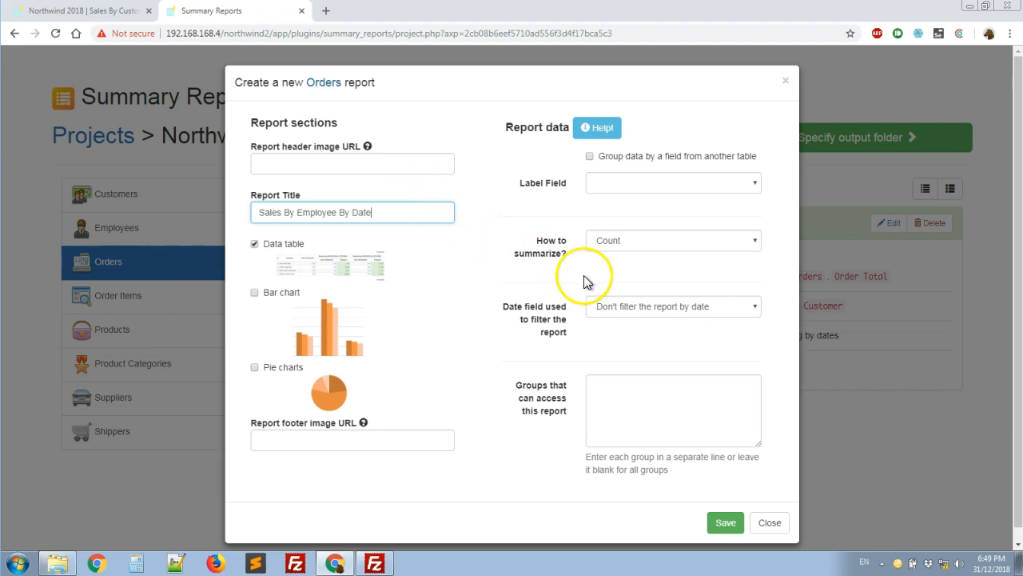
Set the report's label field to Employee and summarize it by the Sum of Order Total
{"action": "left_click", "coordinate": [662, 190]}
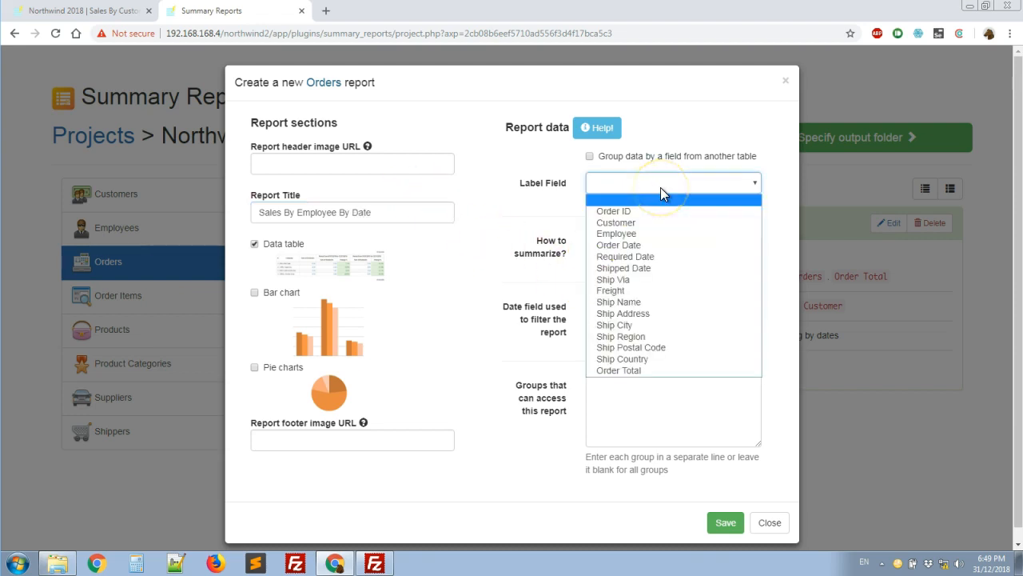
{"action": "left_click", "coordinate": [653, 234]}
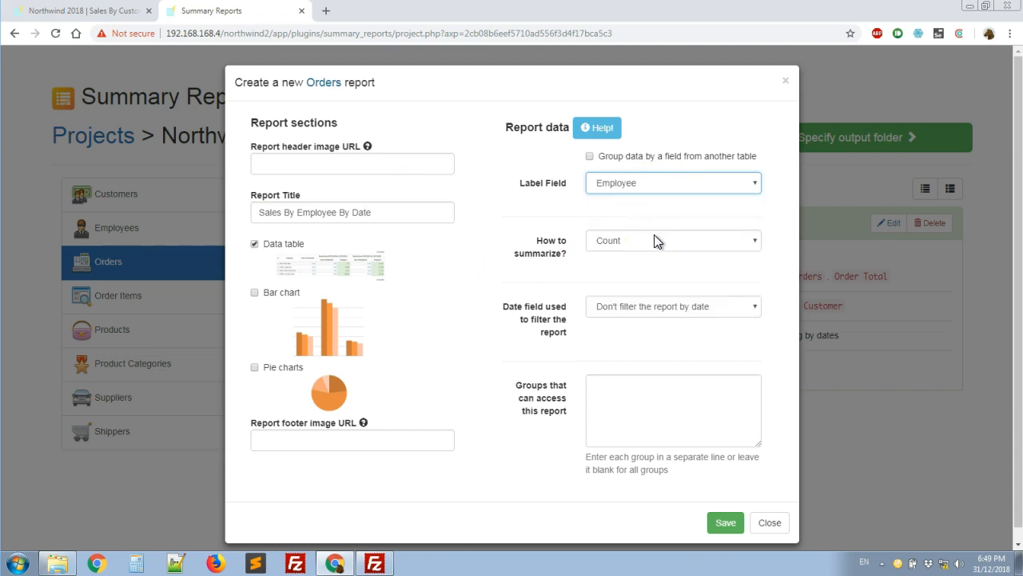
{"action": "left_click", "coordinate": [622, 243]}
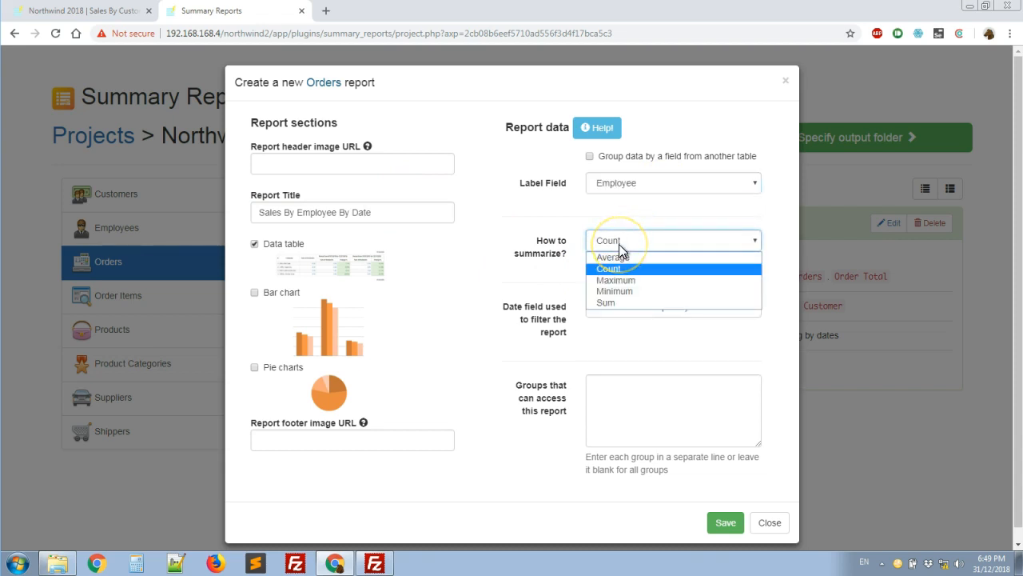
{"action": "left_click", "coordinate": [623, 304]}
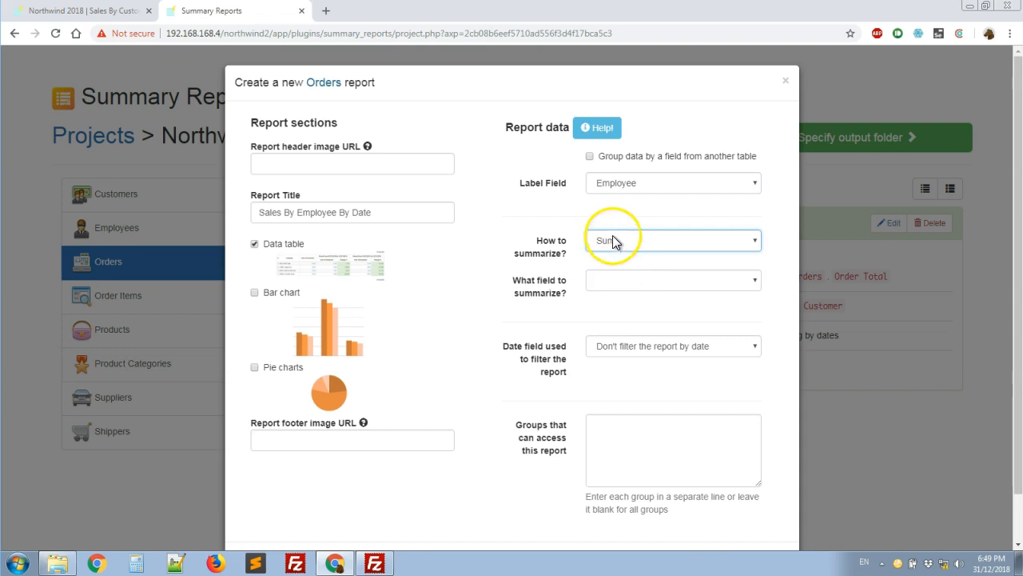
{"action": "left_click", "coordinate": [616, 284]}
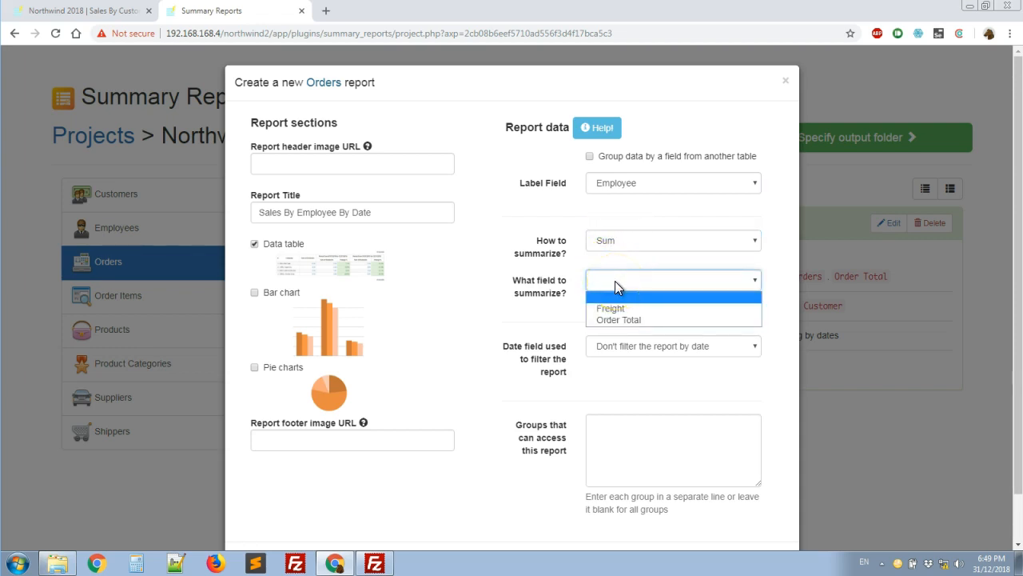
{"action": "left_click", "coordinate": [645, 322]}
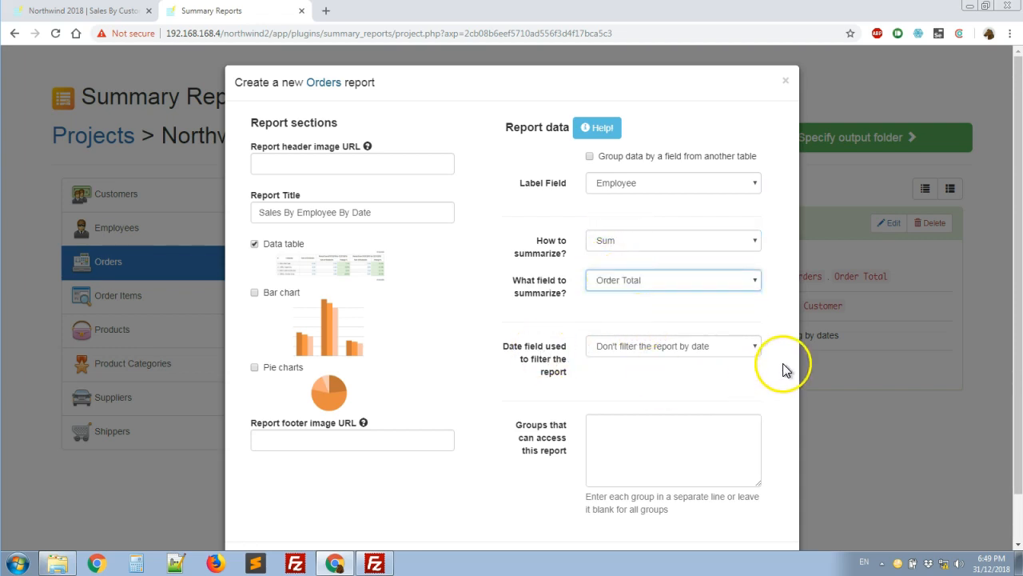
Use Order Date as the report's date filter field and save the new report
{"action": "left_click", "coordinate": [714, 348]}
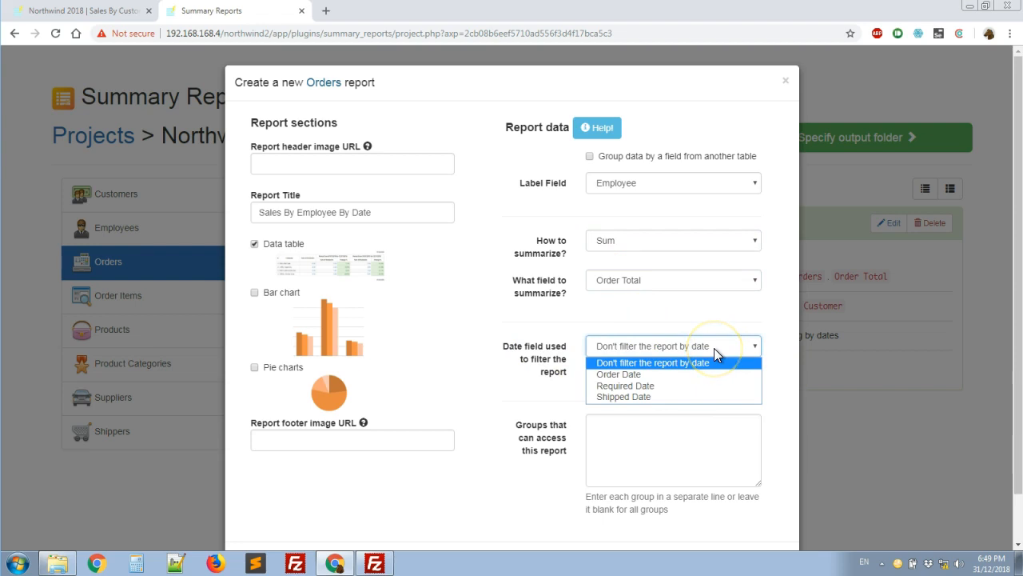
{"action": "left_click", "coordinate": [679, 374]}
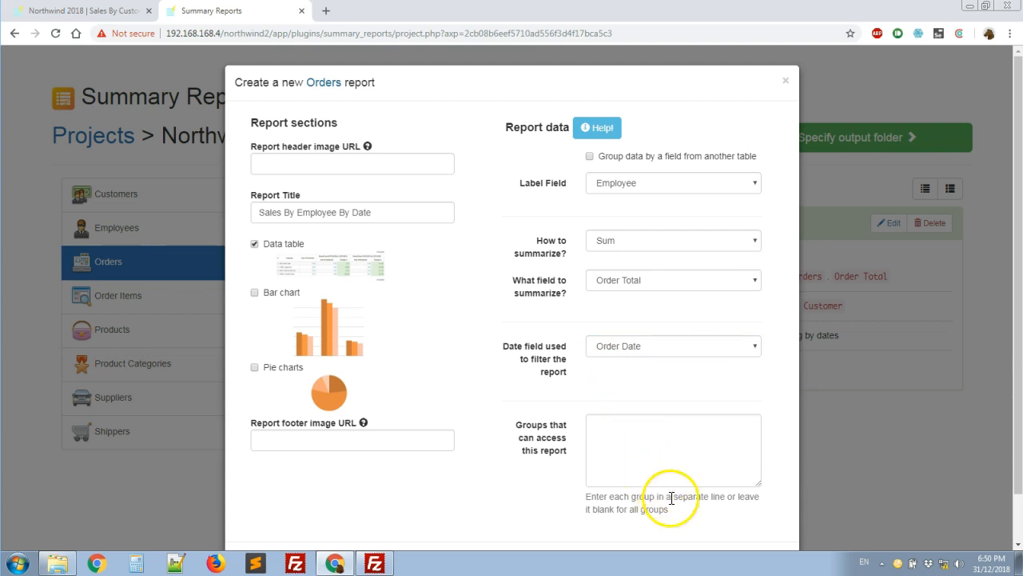
{"action": "scroll", "coordinate": [656, 494], "scroll_direction": "down", "scroll_amount": 1}
{"action": "left_click", "coordinate": [725, 510]}
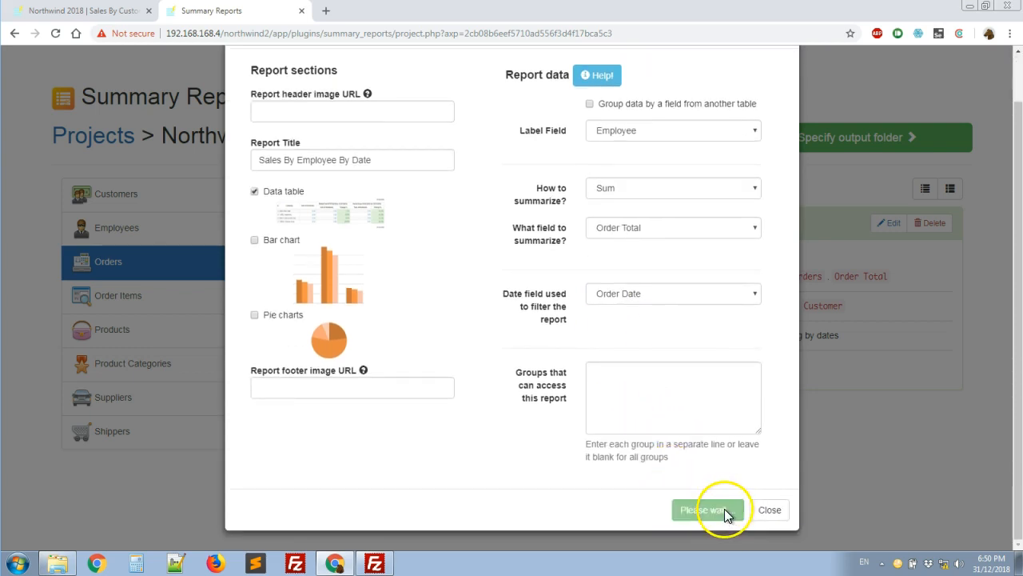
Generate the report files into /var/www/northwind2/app and examine the links-home.php and links-navmenu.php entries in the generation log
{"action": "scroll", "coordinate": [710, 469], "scroll_direction": "down", "scroll_amount": 1}
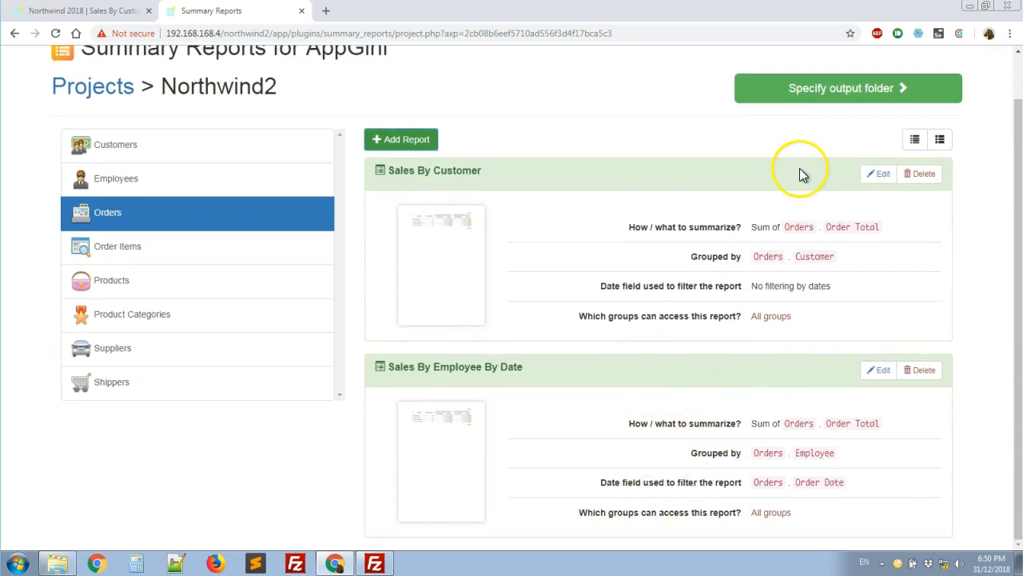
{"action": "left_click", "coordinate": [820, 95]}
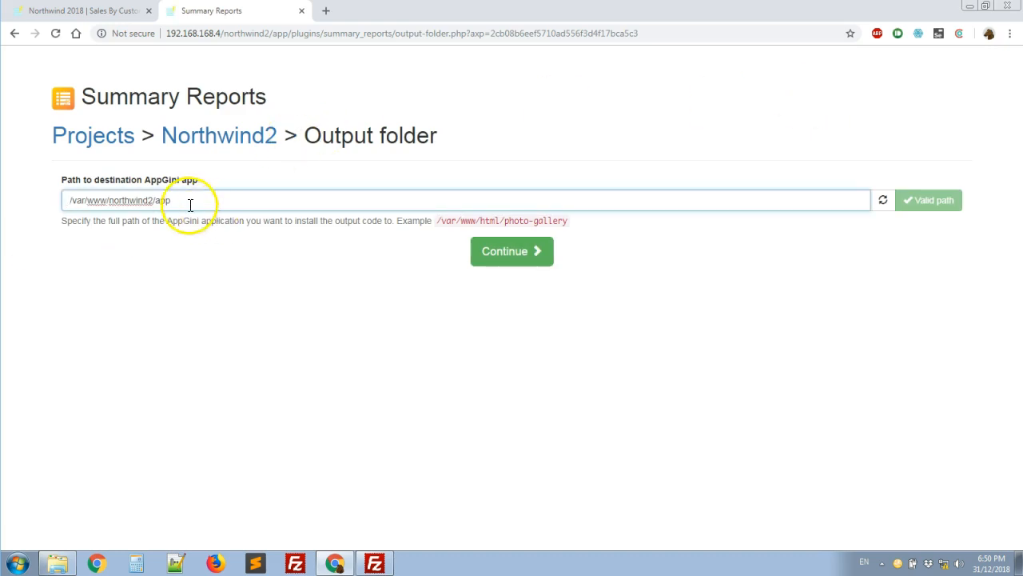
{"action": "left_click", "coordinate": [498, 254]}
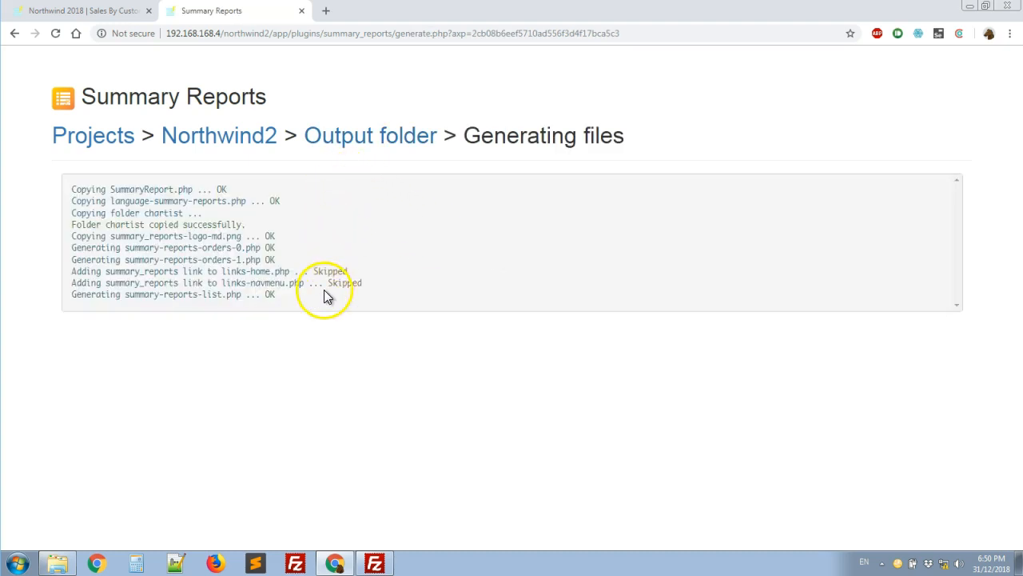
{"action": "left_click_drag", "start_coordinate": [217, 271], "coordinate": [349, 273]}
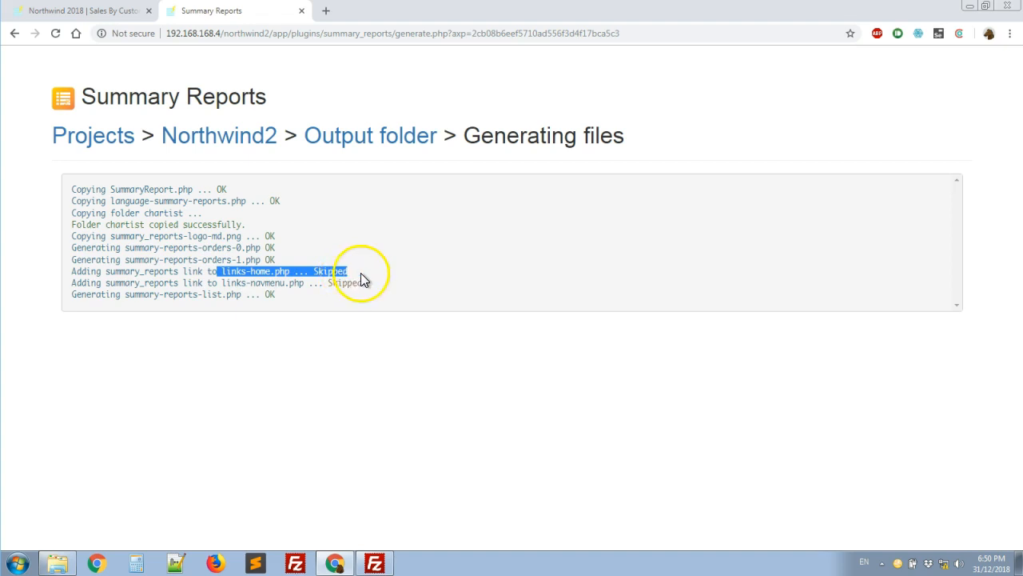
{"action": "left_click_drag", "start_coordinate": [221, 283], "coordinate": [349, 285]}
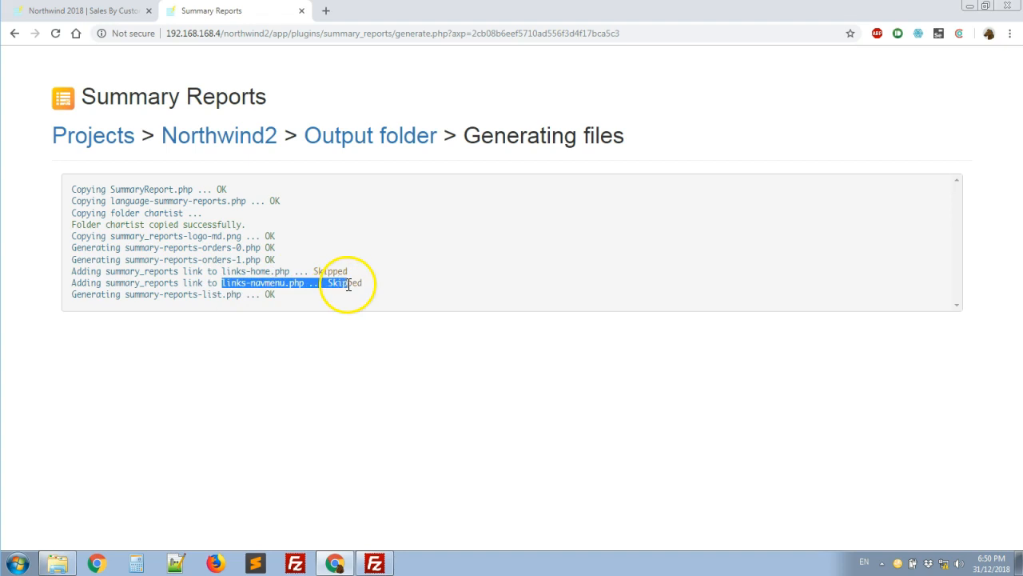
{"action": "left_click", "coordinate": [349, 286]}
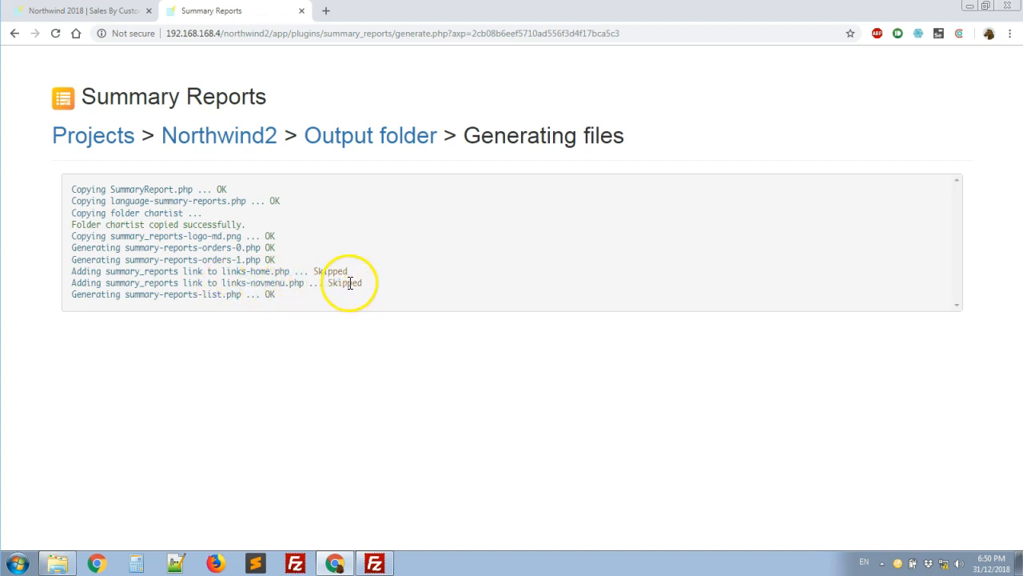
{"action": "triple_click", "coordinate": [238, 284]}
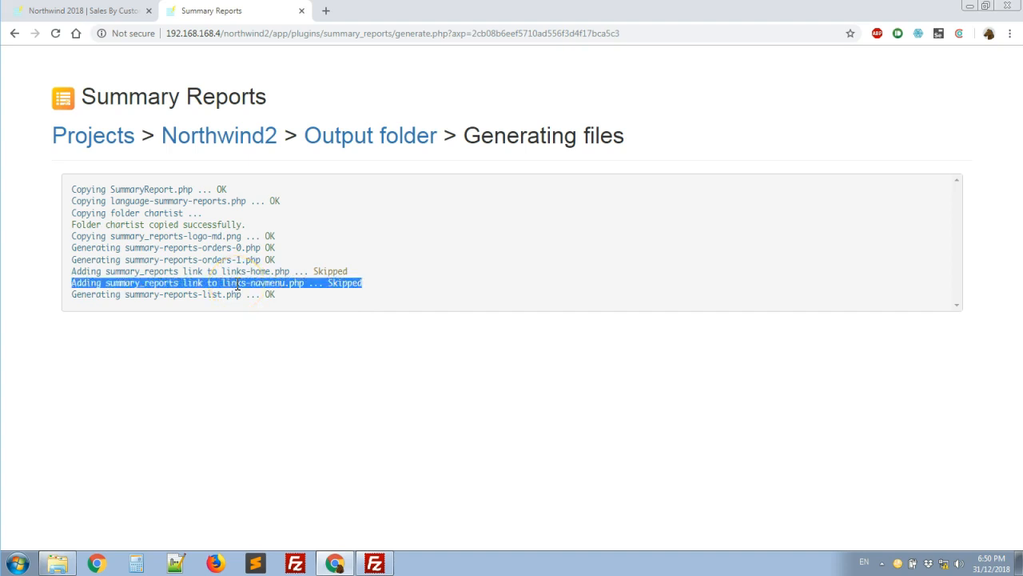
{"action": "left_click", "coordinate": [237, 285]}
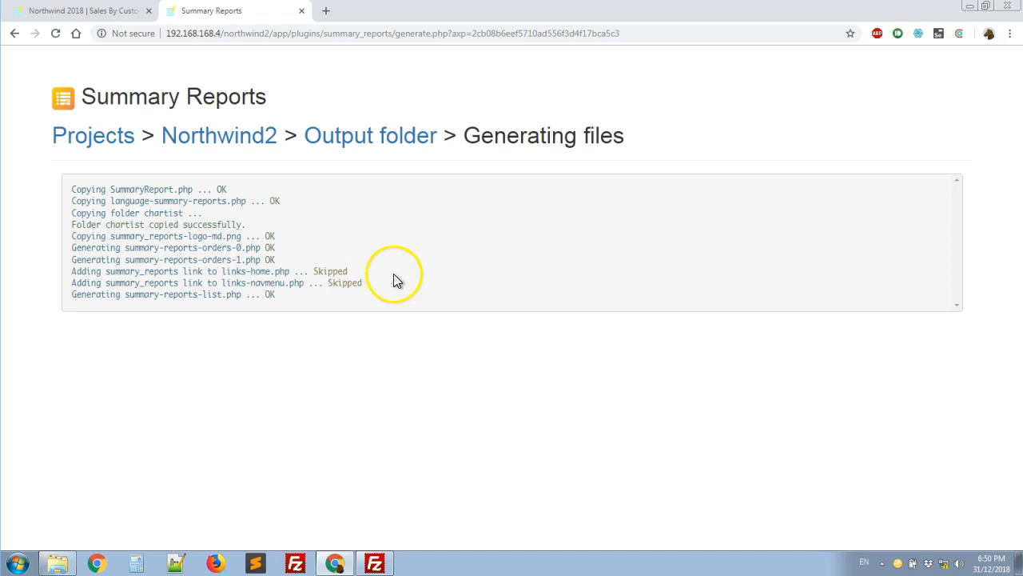
Open the Sales By Employee By Date report from the Summary Reports list in Northwind 2018 and examine its title
{"action": "left_click", "coordinate": [32, 15]}
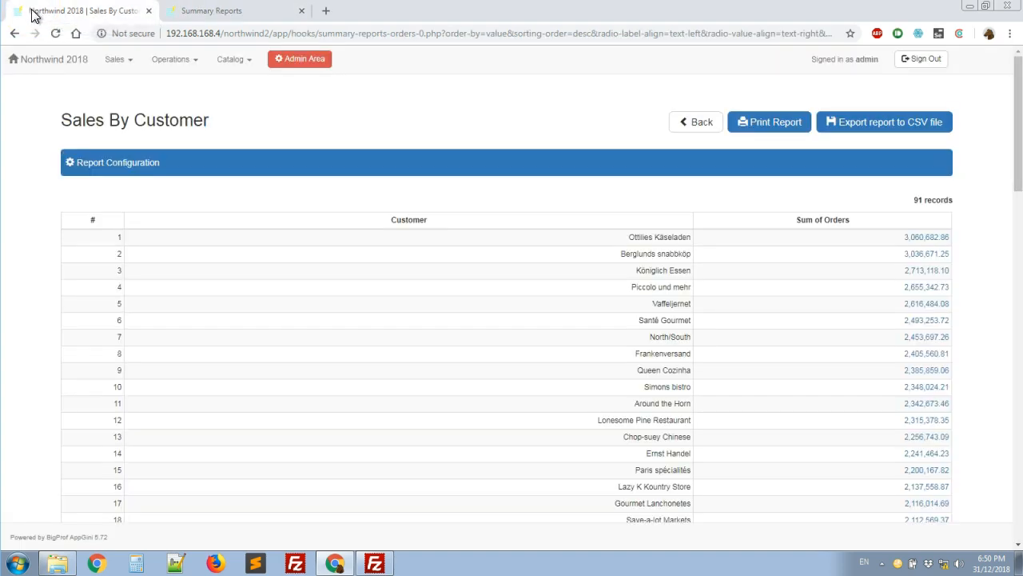
{"action": "left_click", "coordinate": [70, 62]}
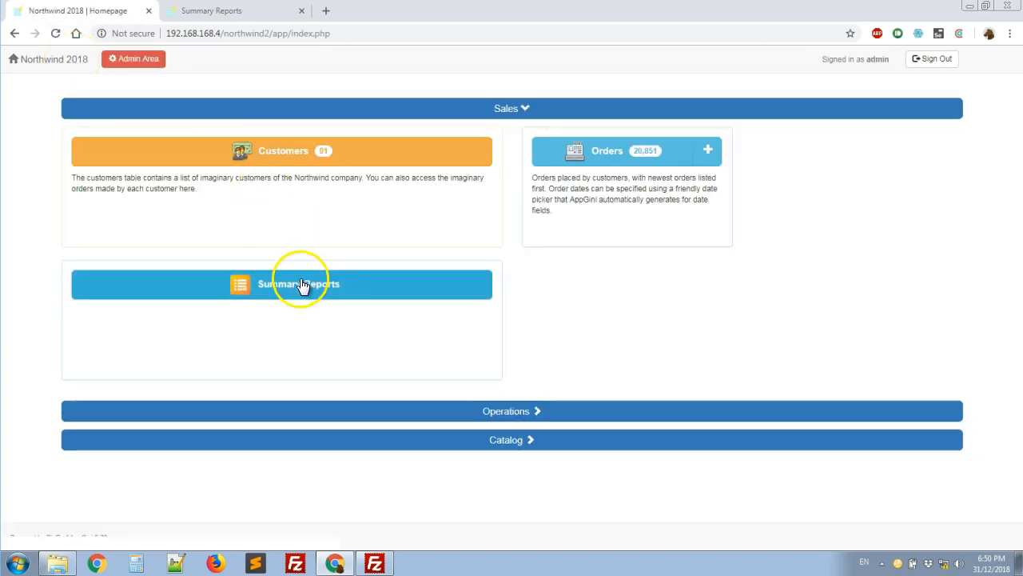
{"action": "left_click", "coordinate": [302, 286]}
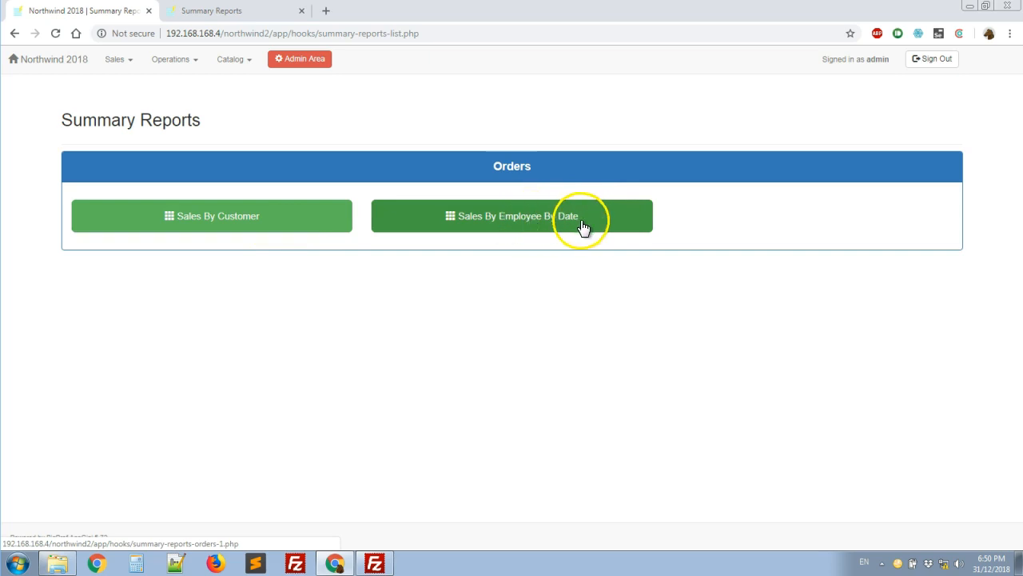
{"action": "left_click", "coordinate": [518, 223]}
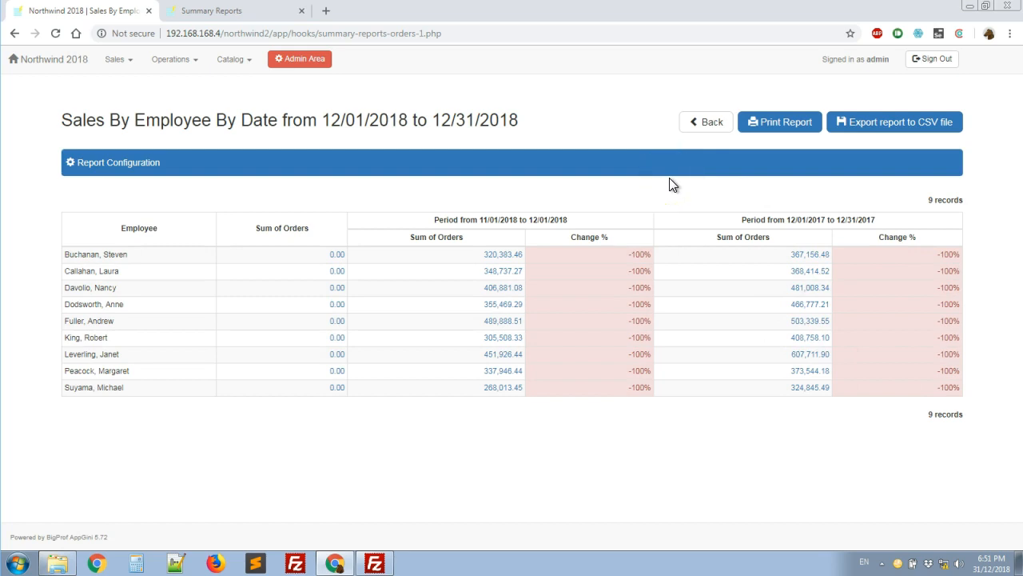
{"action": "left_click_drag", "start_coordinate": [62, 129], "coordinate": [235, 130]}
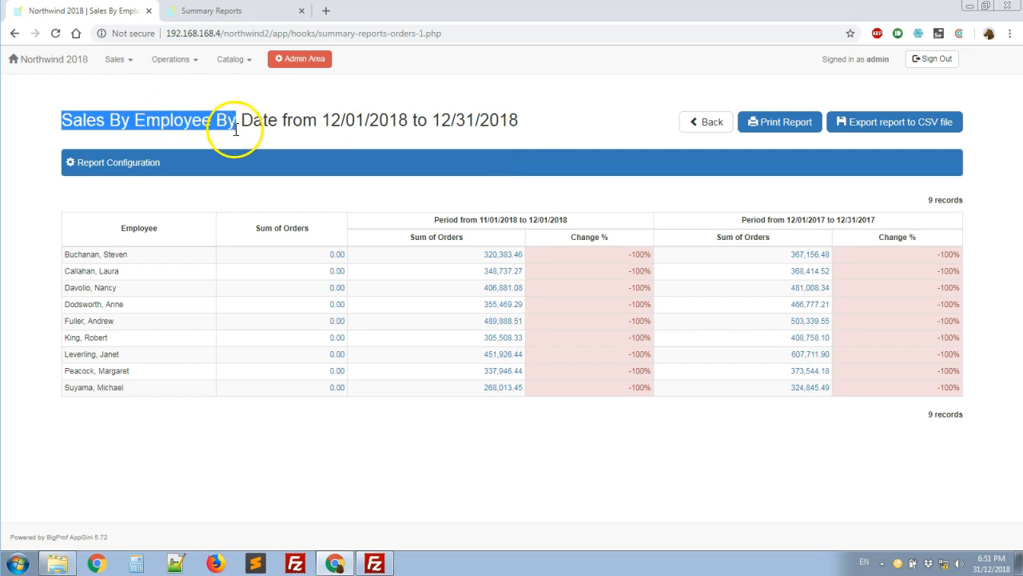
{"action": "left_click", "coordinate": [263, 125]}
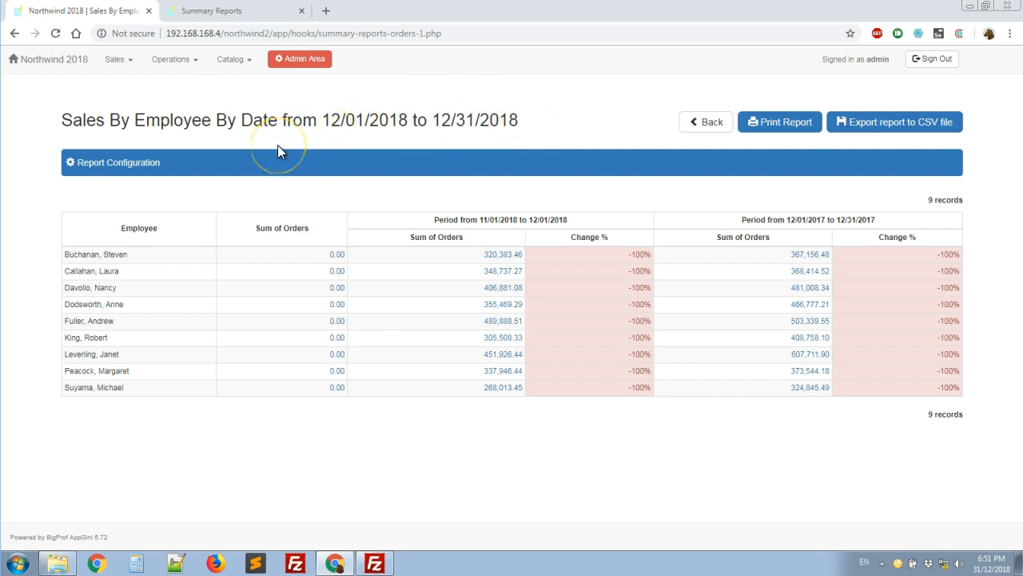
Expand the report configuration and examine the Report Period section, including the calendars for its start and end dates
{"action": "left_click", "coordinate": [336, 163]}
{"action": "left_click", "coordinate": [336, 163]}
{"action": "left_click", "coordinate": [326, 178]}
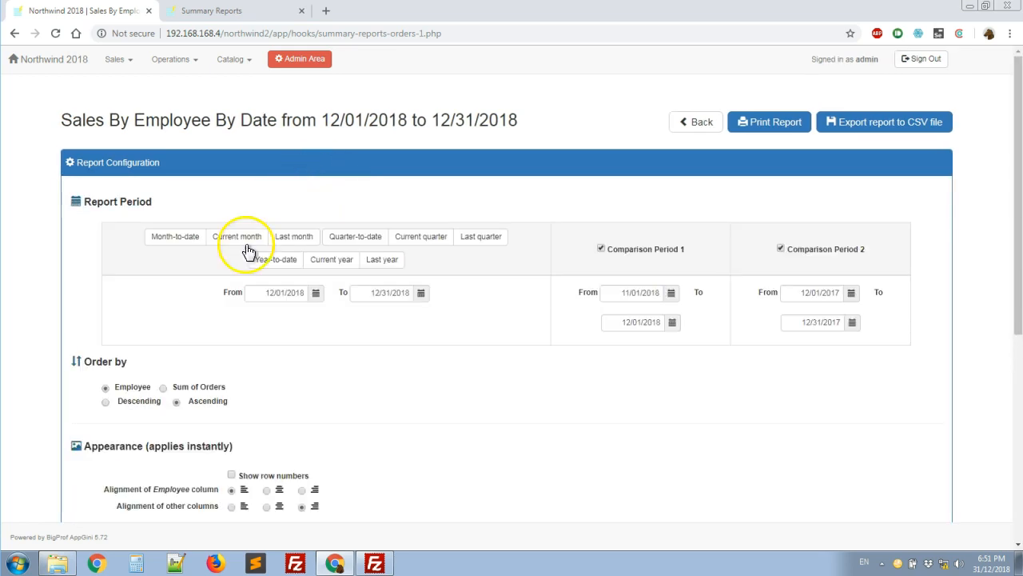
{"action": "scroll", "coordinate": [318, 354], "scroll_direction": "down", "scroll_amount": 1}
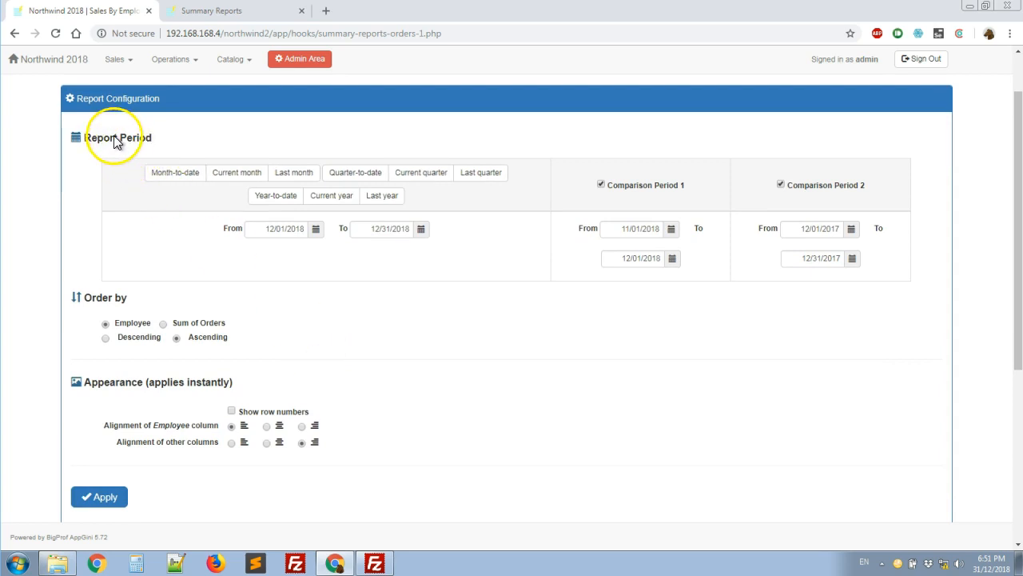
{"action": "left_click_drag", "start_coordinate": [96, 139], "coordinate": [147, 140]}
{"action": "left_click", "coordinate": [146, 141]}
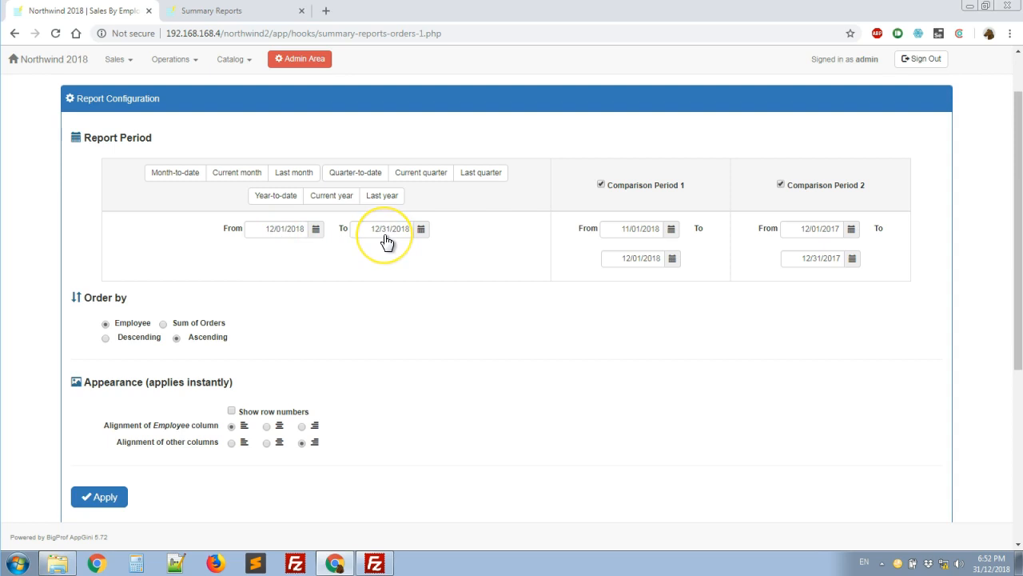
{"action": "left_click", "coordinate": [315, 231]}
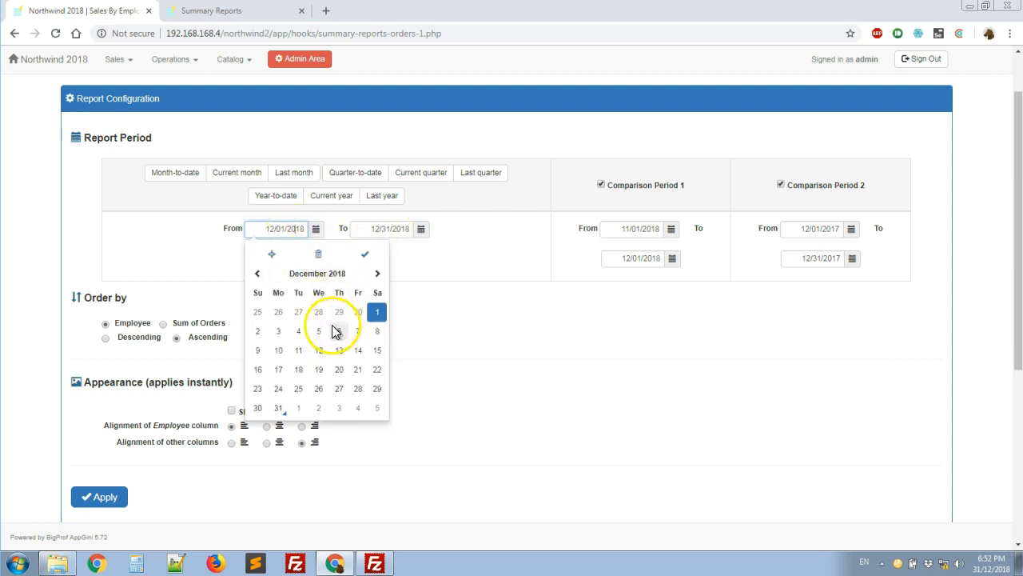
{"action": "left_click", "coordinate": [421, 231]}
{"action": "left_click", "coordinate": [422, 232]}
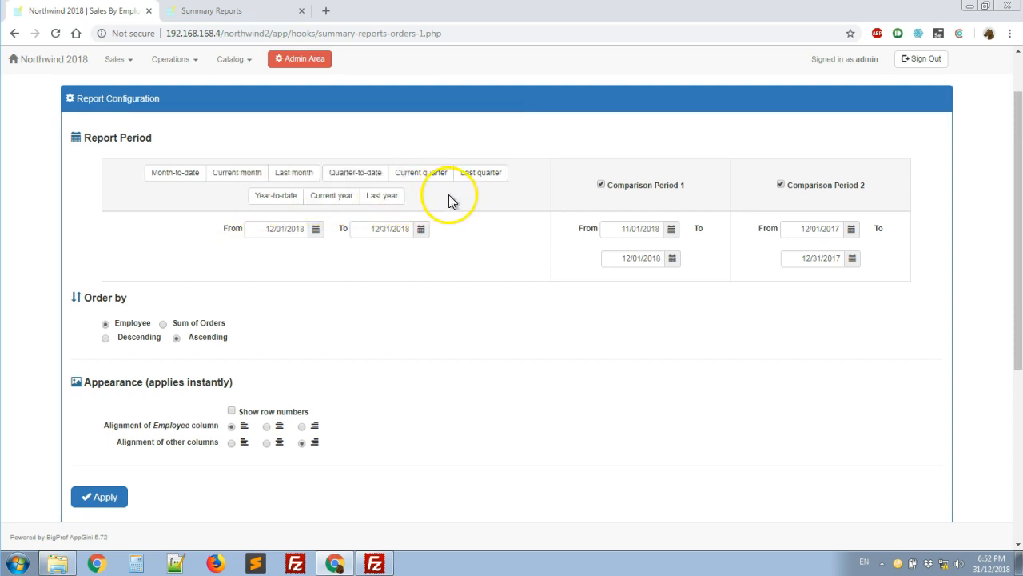
Set the report period to the current year, order it by Sum of Orders descending, and apply the configuration
{"action": "left_click", "coordinate": [324, 200]}
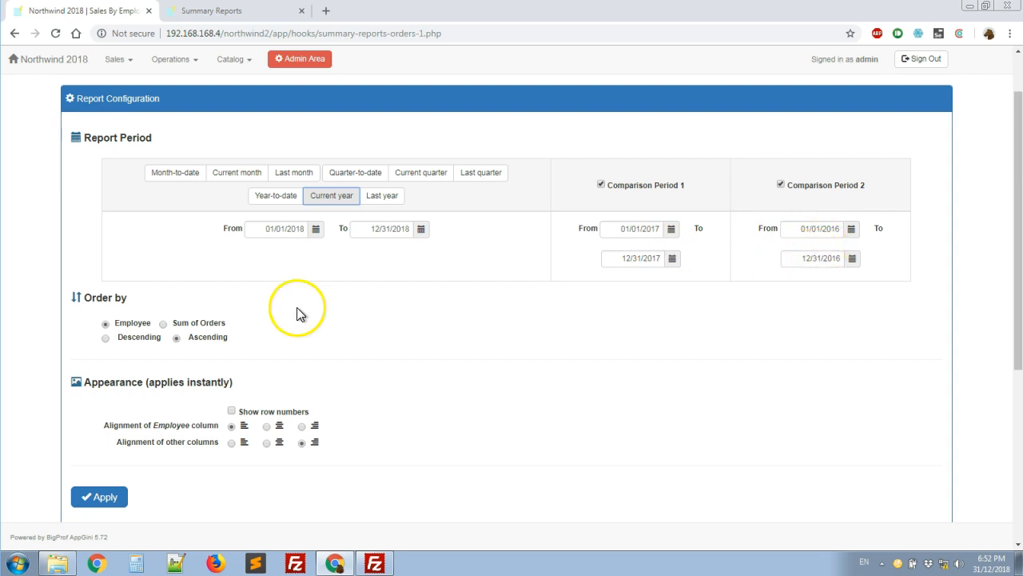
{"action": "left_click", "coordinate": [207, 326]}
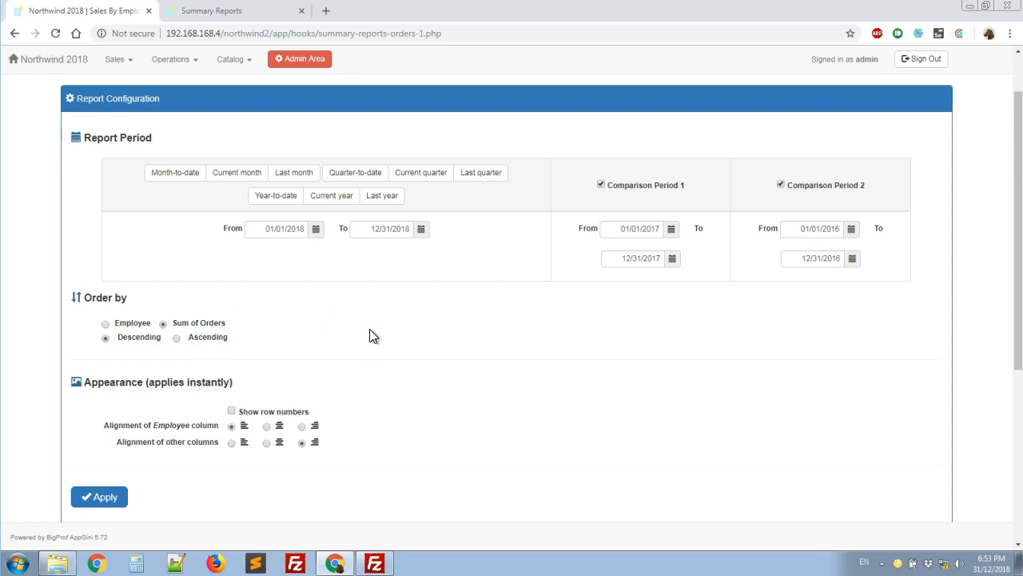
{"action": "left_click", "coordinate": [96, 498]}
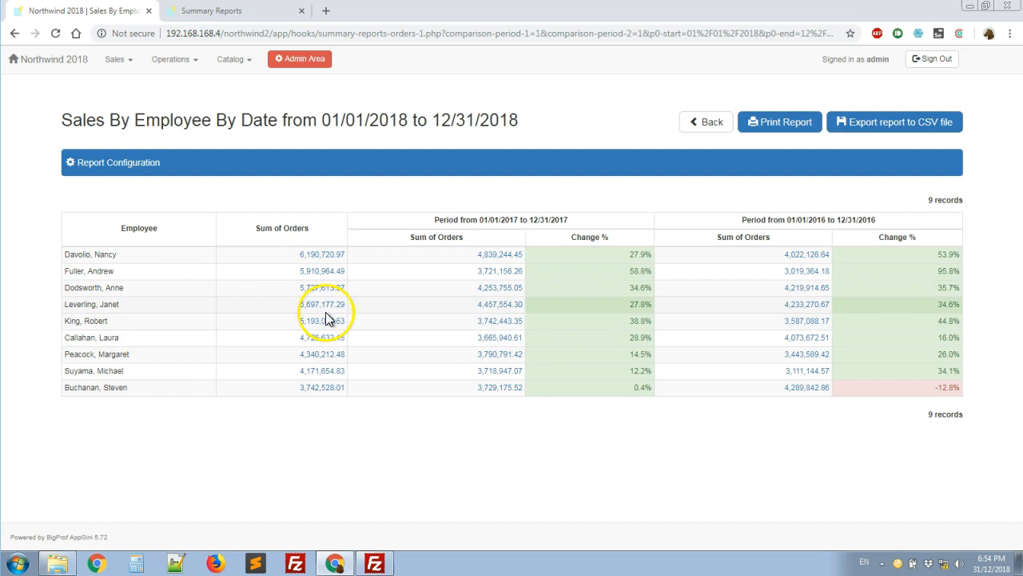
View the orders behind the fifth employee's 2017 sum, then return to the report and highlight that employee's row
{"action": "left_click", "coordinate": [487, 323]}
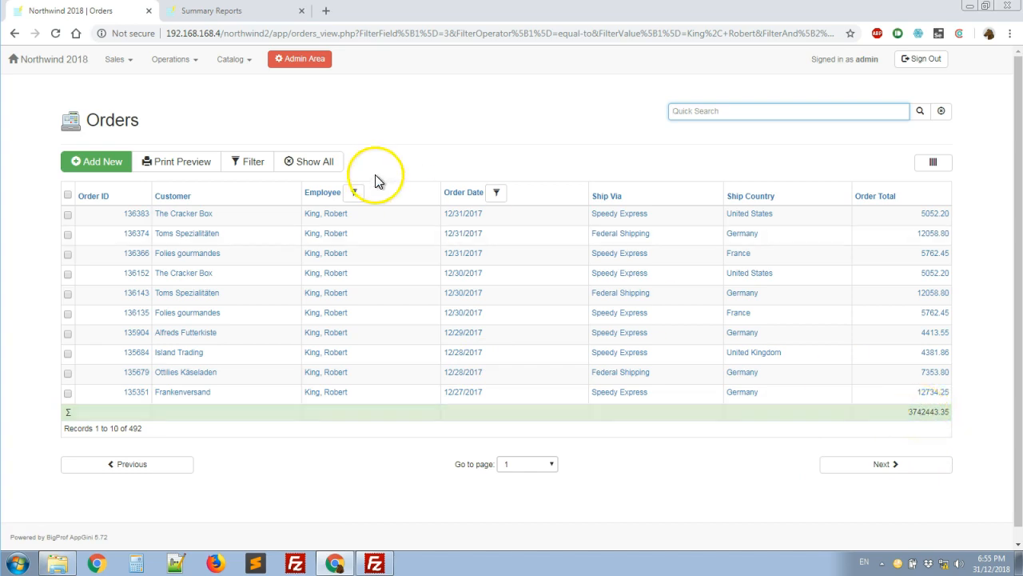
{"action": "left_click", "coordinate": [12, 36]}
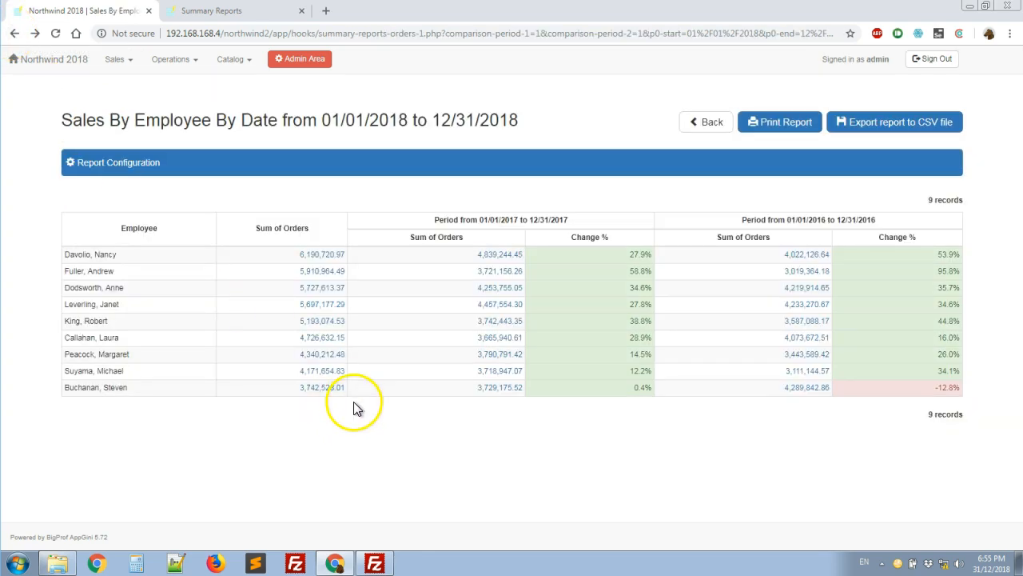
{"action": "left_click", "coordinate": [148, 323]}
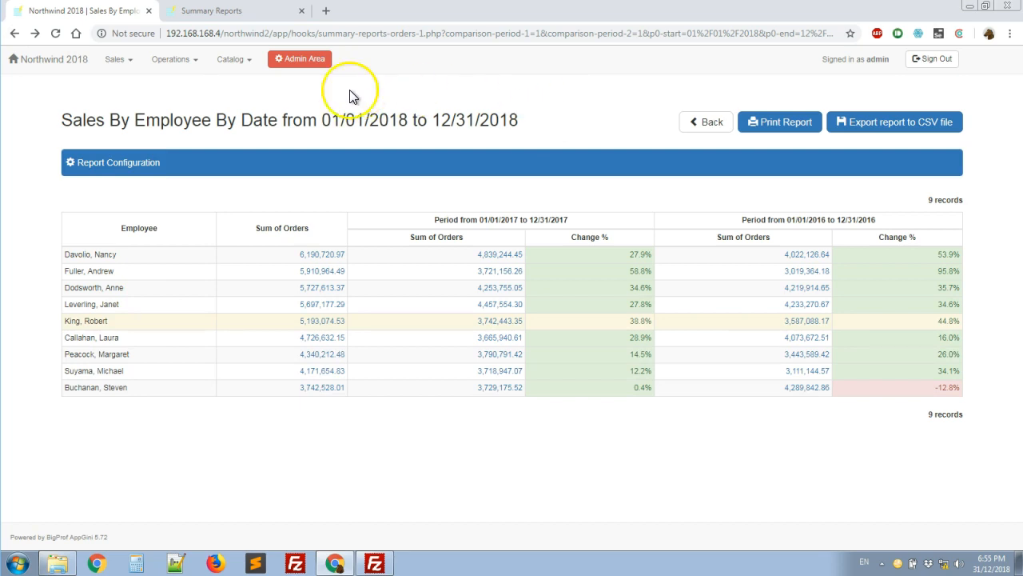
Add the bar chart and pie charts to the Sales By Employee By Date report in the Northwind2 project's Orders table and save it
{"action": "left_click", "coordinate": [252, 14]}
{"action": "left_click", "coordinate": [240, 152]}
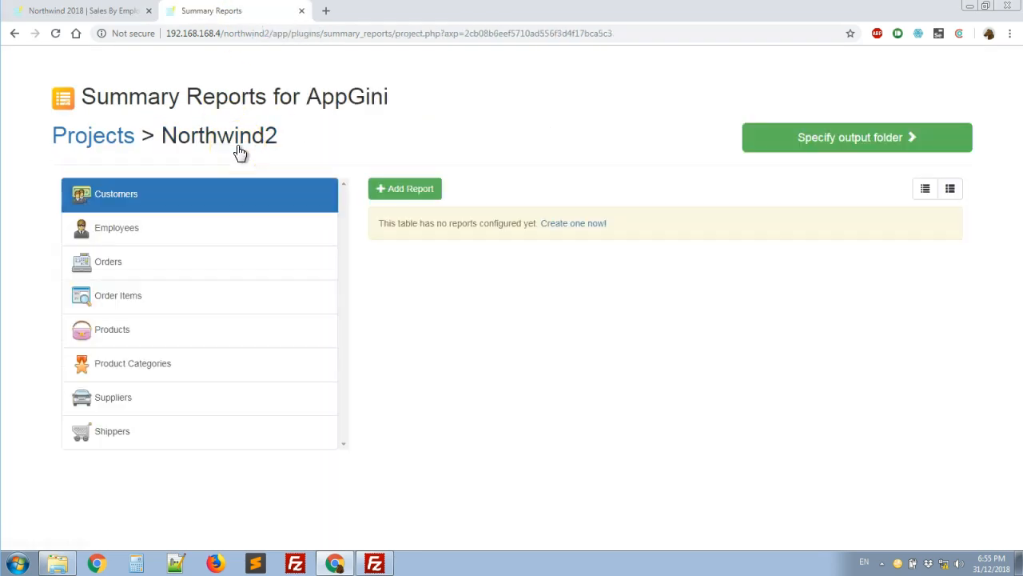
{"action": "left_click", "coordinate": [213, 271]}
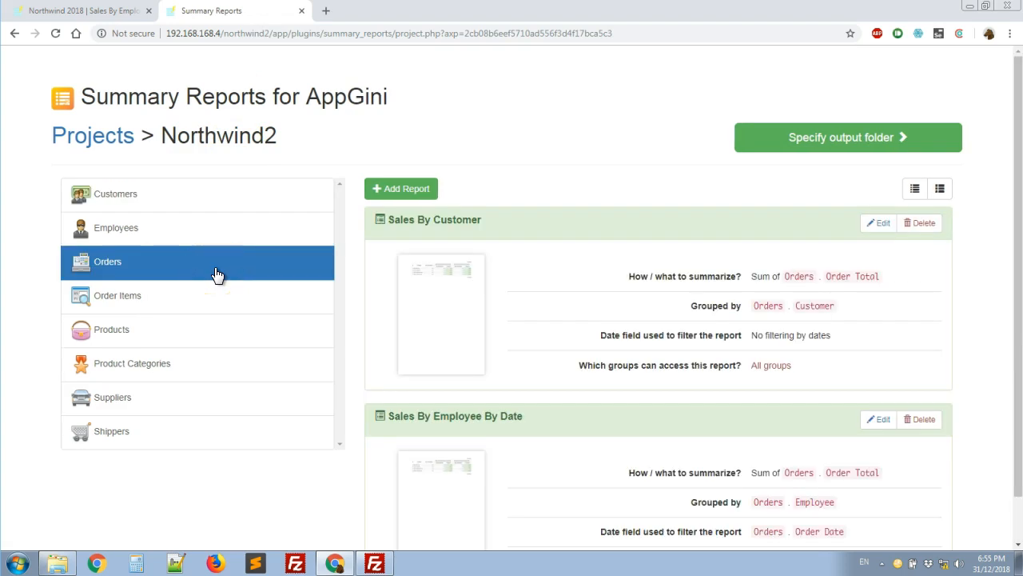
{"action": "scroll", "coordinate": [619, 413], "scroll_direction": "down", "scroll_amount": 1}
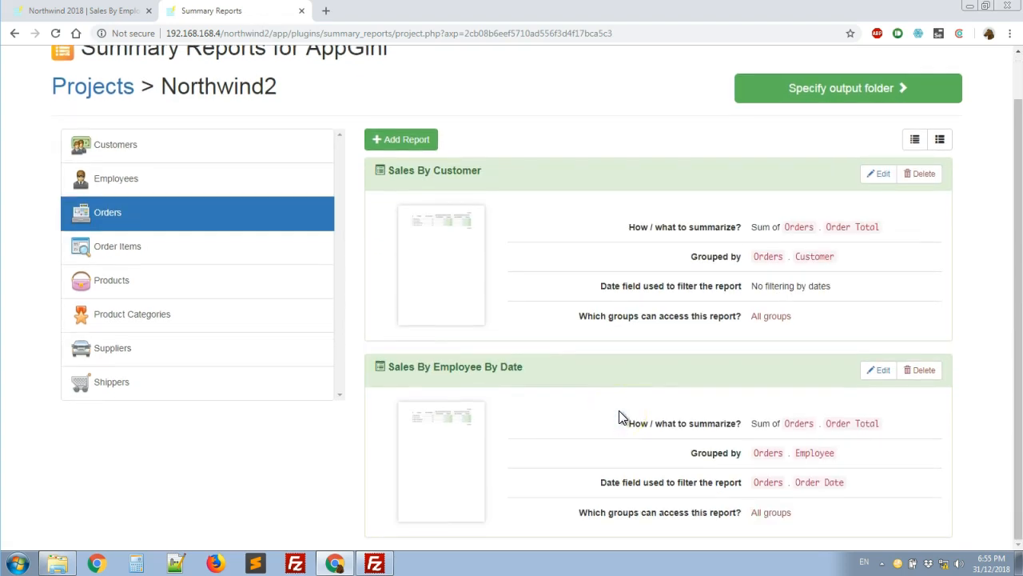
{"action": "left_click", "coordinate": [881, 374]}
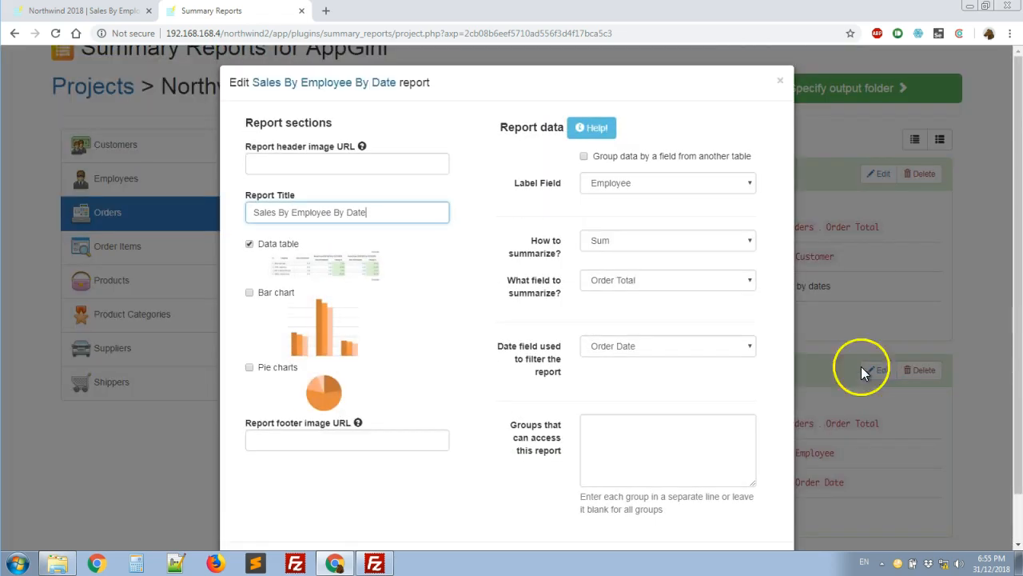
{"action": "left_click", "coordinate": [251, 294]}
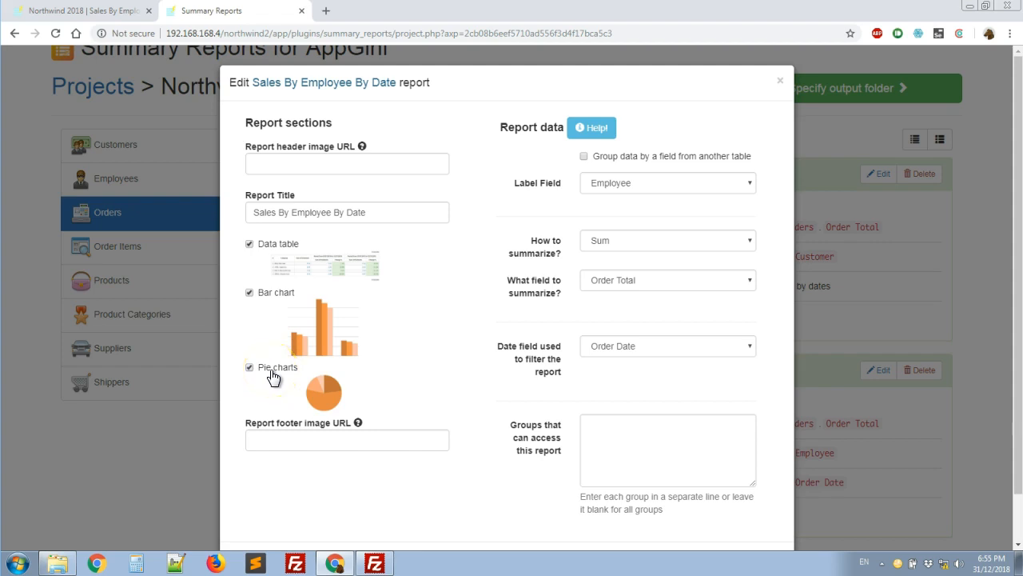
{"action": "scroll", "coordinate": [492, 428], "scroll_direction": "down", "scroll_amount": 2}
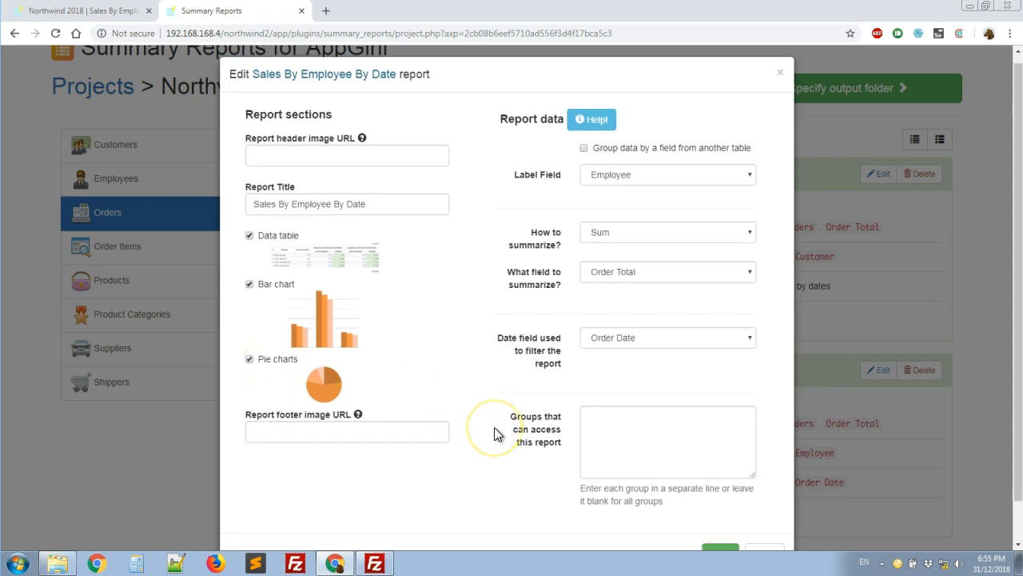
{"action": "left_click", "coordinate": [722, 508]}
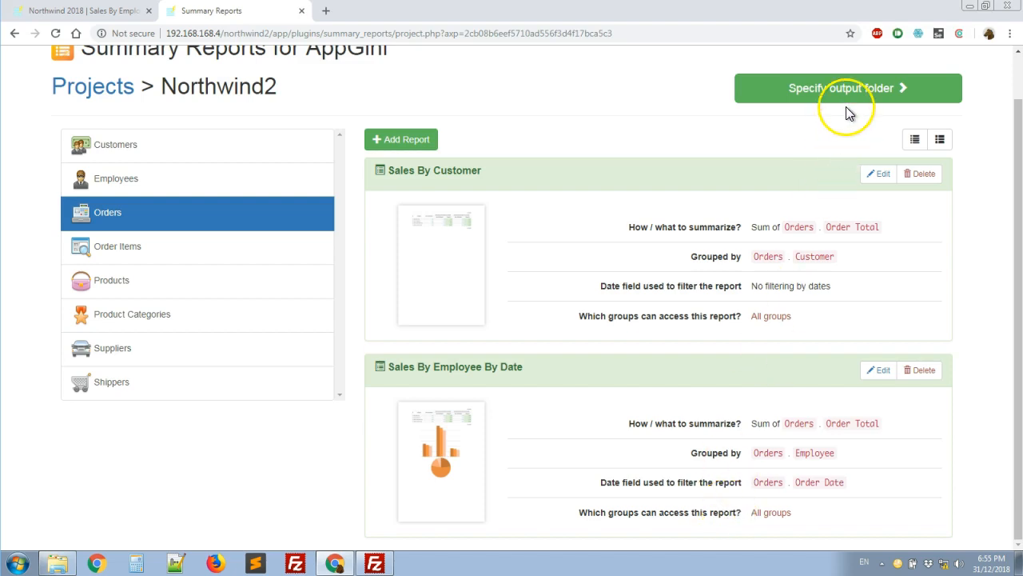
Regenerate the report files into /var/www/northwind2/app and reload the Sales By Employee By Date report
{"action": "left_click", "coordinate": [852, 89]}
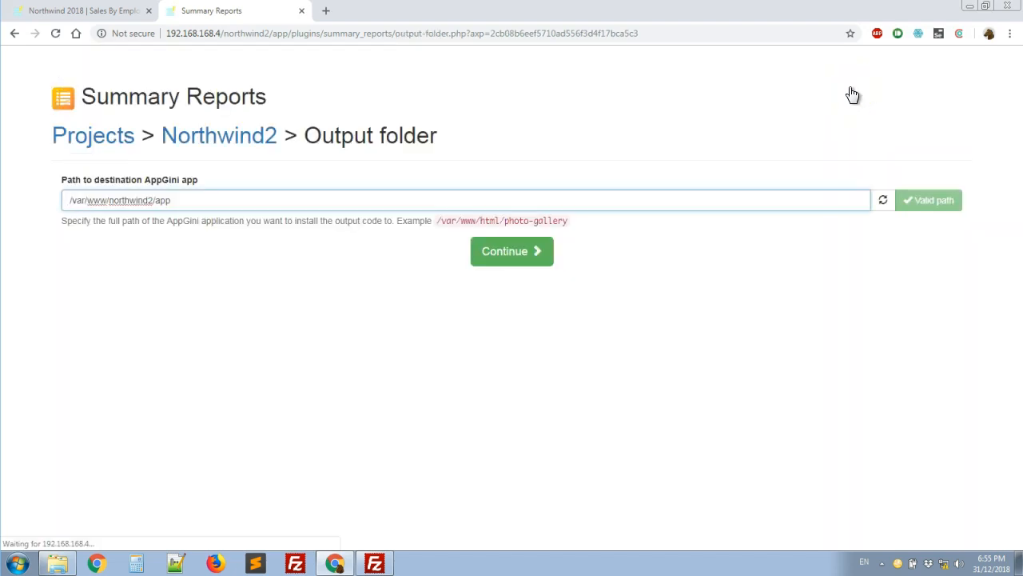
{"action": "left_click", "coordinate": [511, 250]}
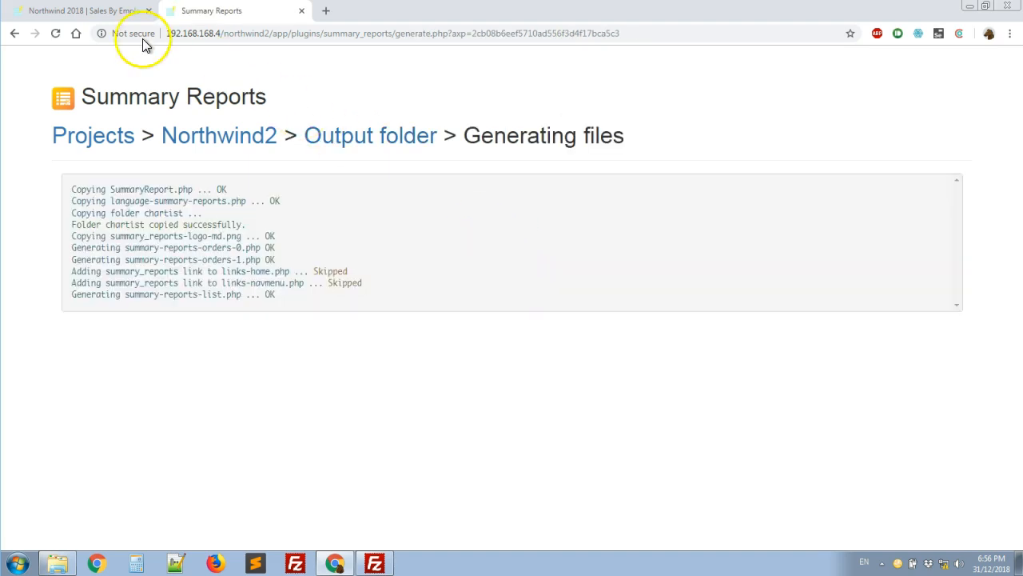
{"action": "left_click", "coordinate": [78, 12]}
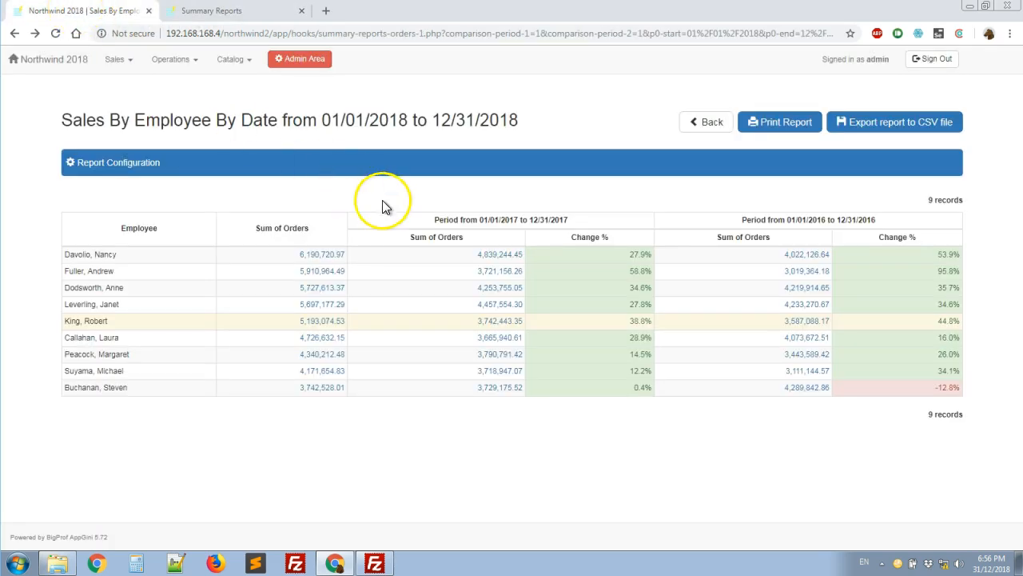
{"action": "left_click", "coordinate": [56, 37]}
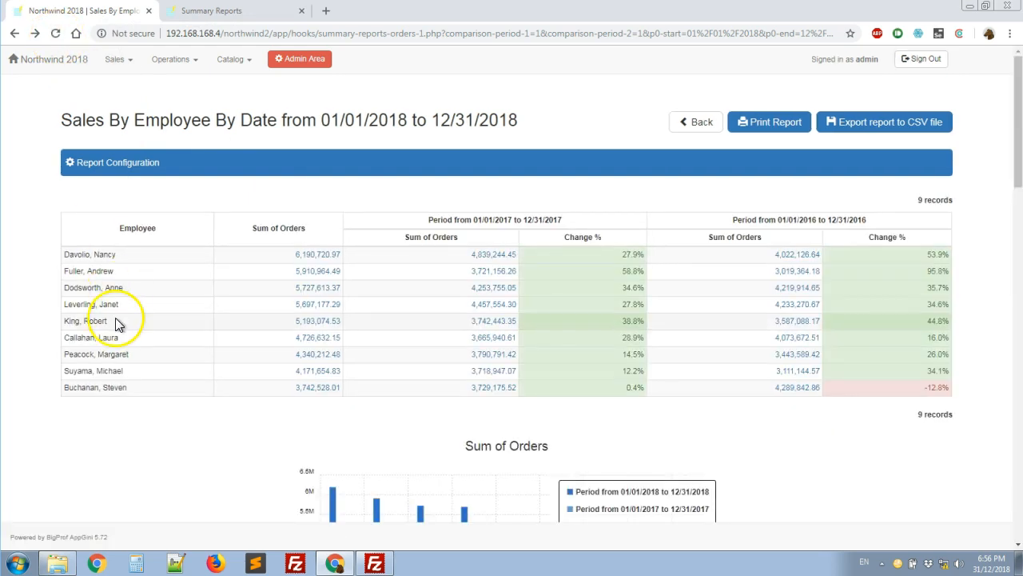
Examine the Sum of Orders bar chart and the pie charts for each period below the report's data table
{"action": "scroll", "coordinate": [94, 489], "scroll_direction": "down", "scroll_amount": 2}
{"action": "scroll", "coordinate": [94, 488], "scroll_direction": "down", "scroll_amount": 1}
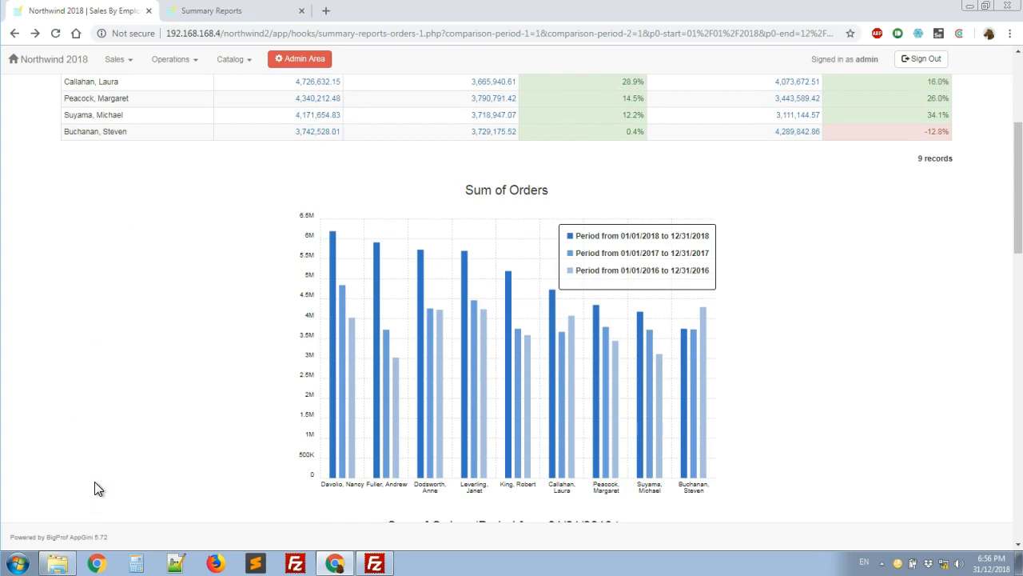
{"action": "scroll", "coordinate": [95, 489], "scroll_direction": "down", "scroll_amount": 2}
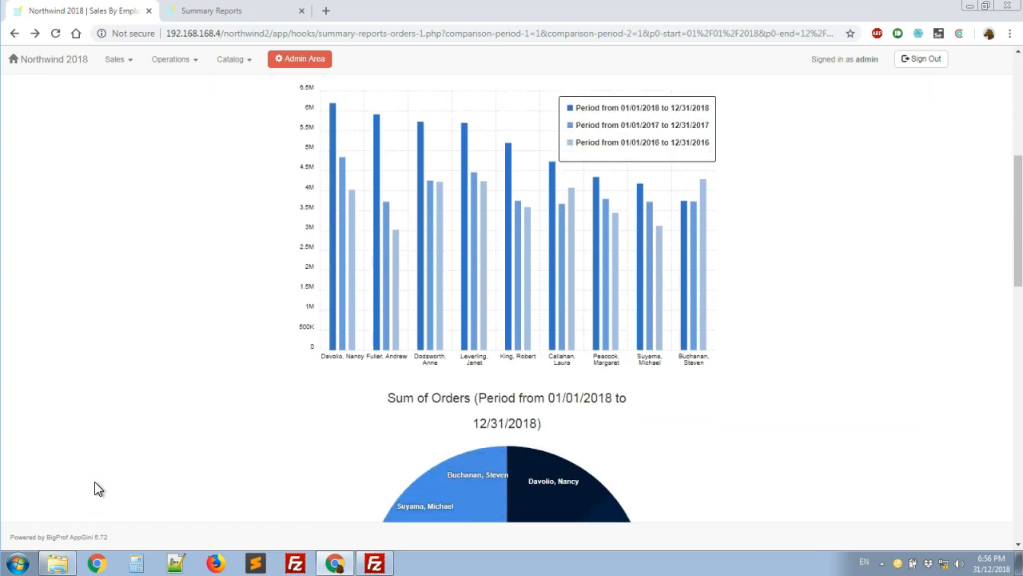
{"action": "scroll", "coordinate": [94, 488], "scroll_direction": "down", "scroll_amount": 1}
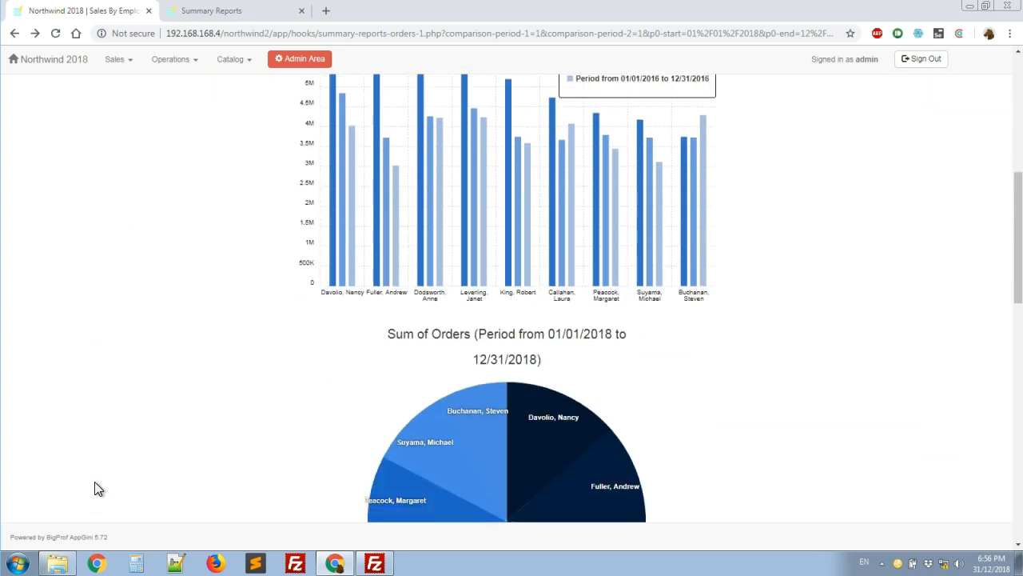
{"action": "scroll", "coordinate": [95, 488], "scroll_direction": "down", "scroll_amount": 4}
{"action": "scroll", "coordinate": [95, 489], "scroll_direction": "down", "scroll_amount": 5}
{"action": "scroll", "coordinate": [94, 488], "scroll_direction": "down", "scroll_amount": 3}
{"action": "scroll", "coordinate": [94, 489], "scroll_direction": "up", "scroll_amount": 12}
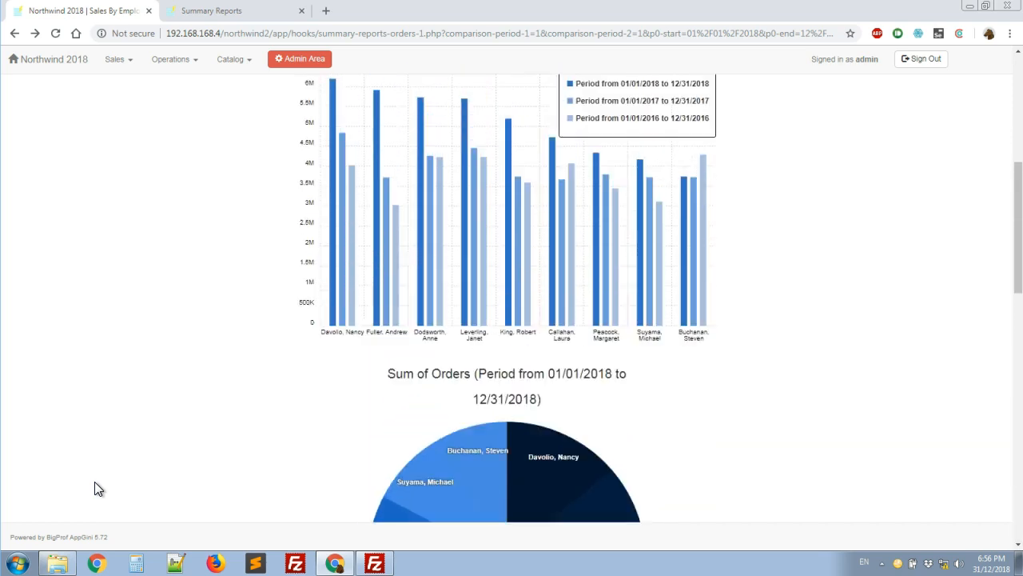
{"action": "scroll", "coordinate": [94, 488], "scroll_direction": "up", "scroll_amount": 3}
{"action": "scroll", "coordinate": [95, 488], "scroll_direction": "down", "scroll_amount": 6}
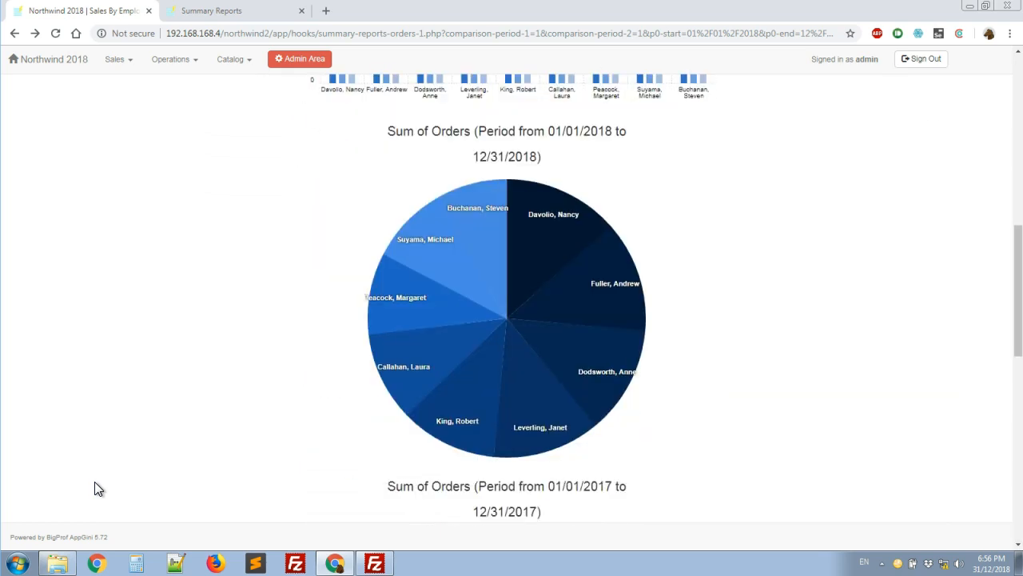
{"action": "scroll", "coordinate": [95, 489], "scroll_direction": "down", "scroll_amount": 2}
{"action": "scroll", "coordinate": [94, 488], "scroll_direction": "up", "scroll_amount": 10}
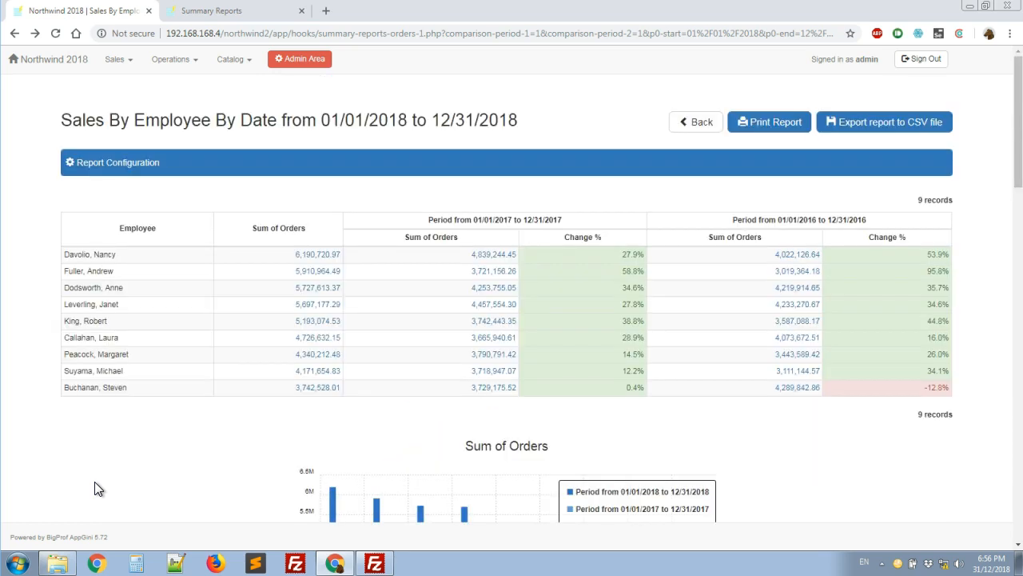
{"action": "scroll", "coordinate": [95, 488], "scroll_direction": "down", "scroll_amount": 5}
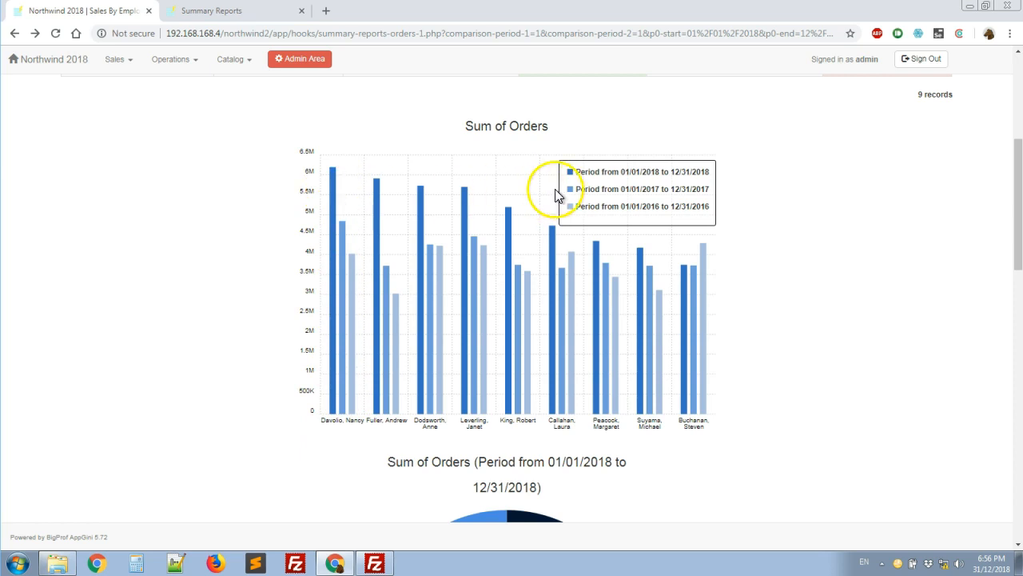
Examine the bar chart's period legend, then compare the Sum of Orders pie charts for 2018, 2017 and 2016
{"action": "triple_click", "coordinate": [592, 171]}
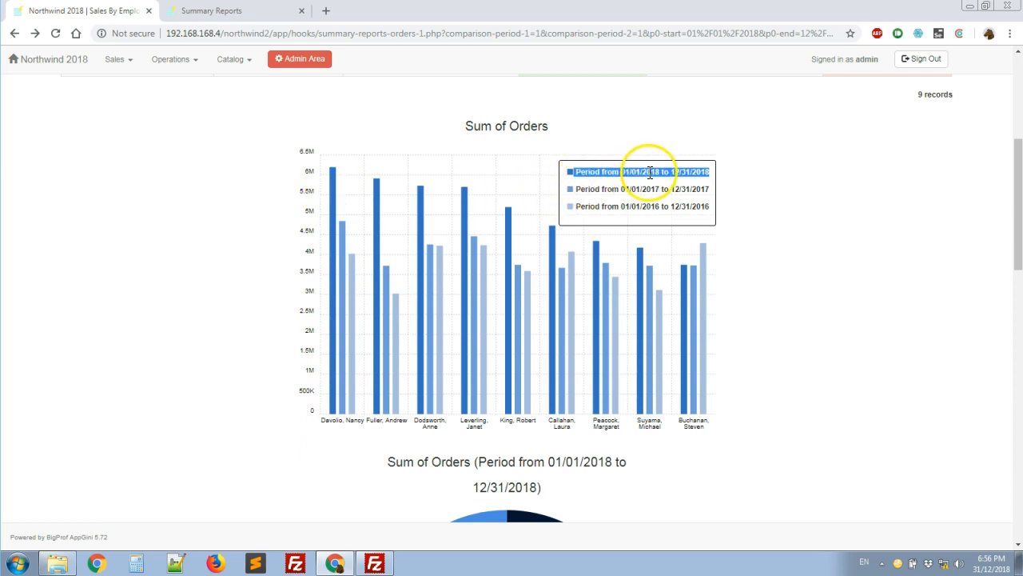
{"action": "left_click", "coordinate": [611, 171]}
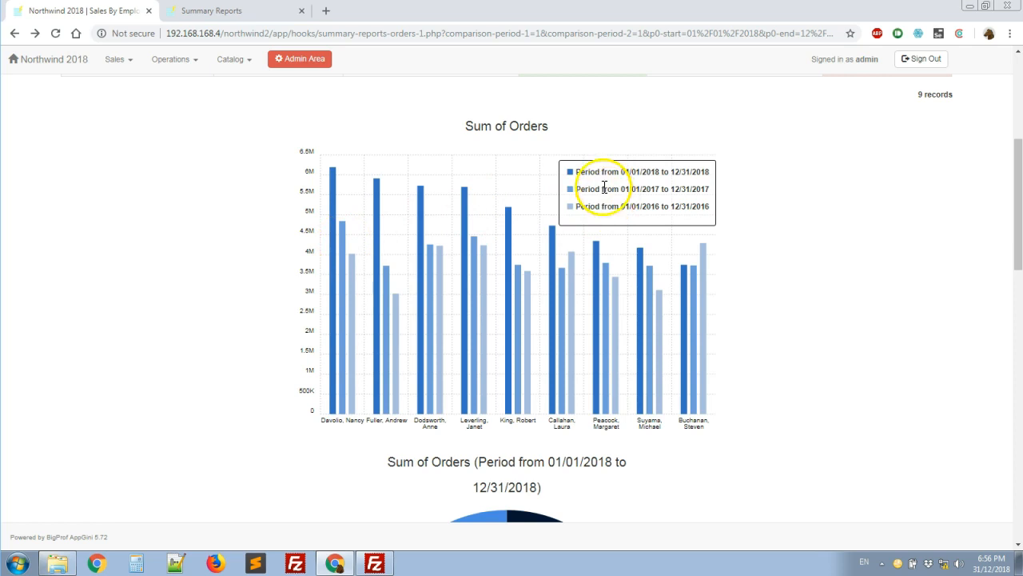
{"action": "left_click_drag", "start_coordinate": [625, 190], "coordinate": [708, 187]}
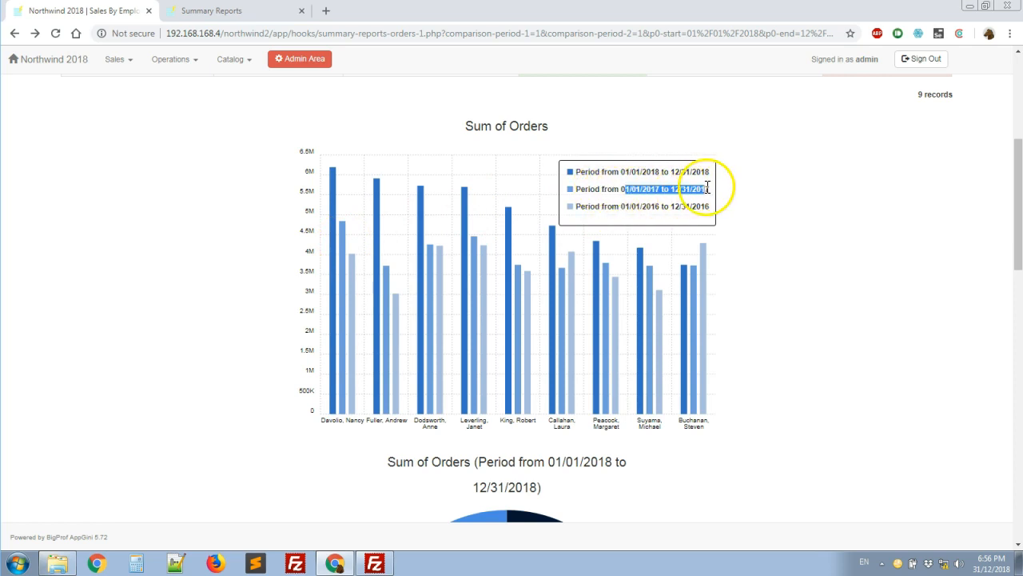
{"action": "left_click", "coordinate": [355, 264]}
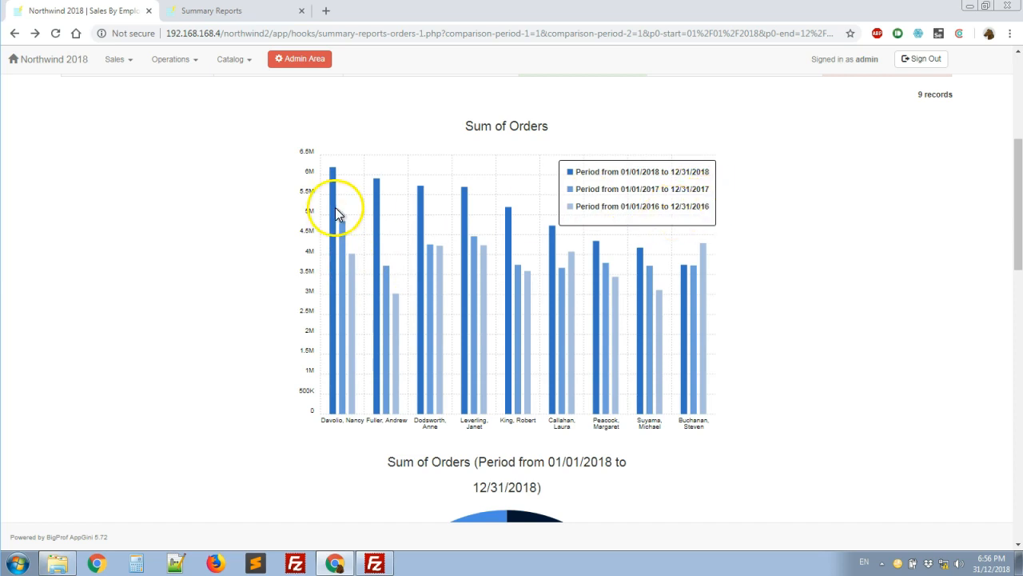
{"action": "scroll", "coordinate": [249, 312], "scroll_direction": "down", "scroll_amount": 4}
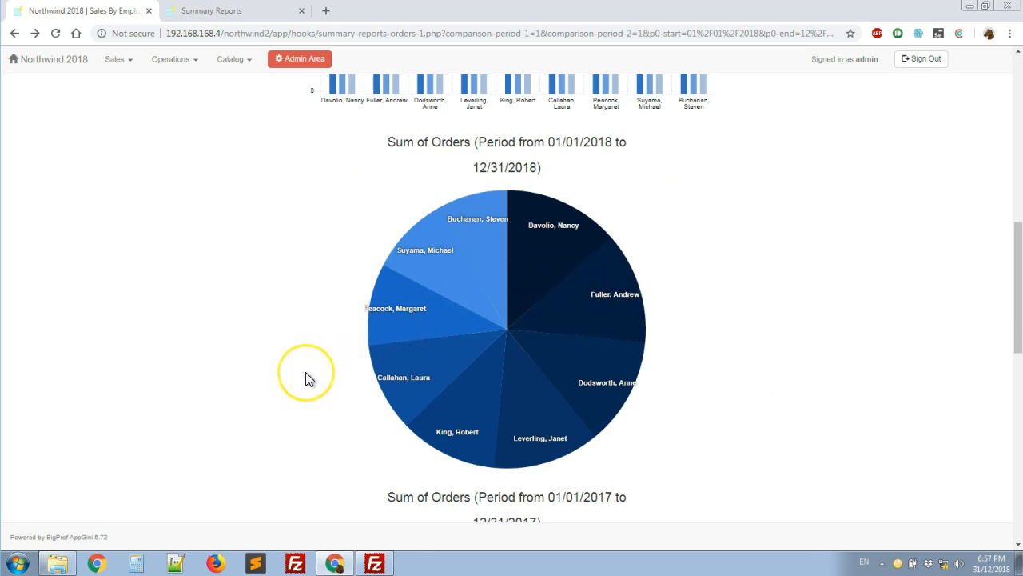
{"action": "scroll", "coordinate": [309, 377], "scroll_direction": "down", "scroll_amount": 4}
{"action": "scroll", "coordinate": [308, 378], "scroll_direction": "down", "scroll_amount": 1}
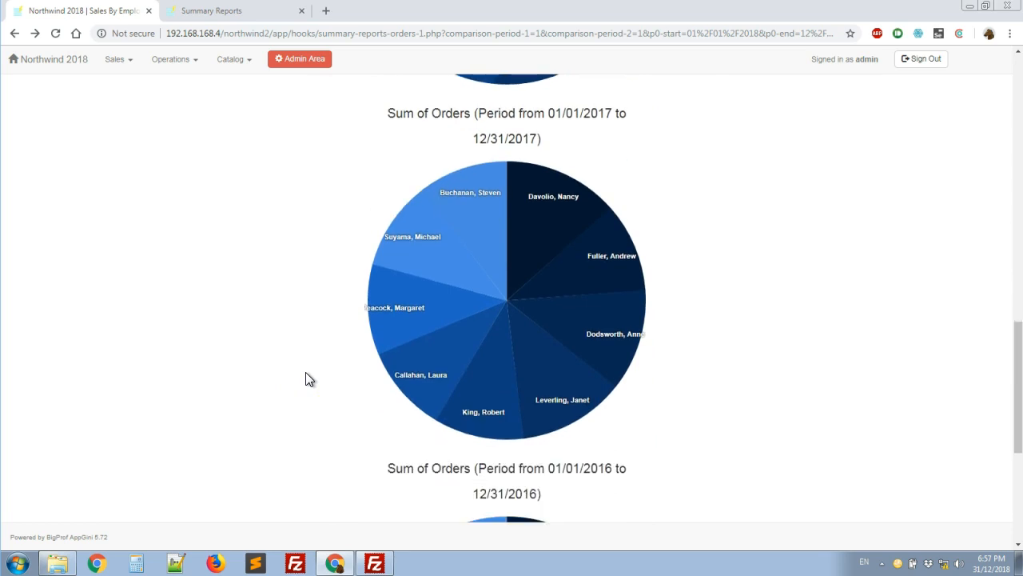
{"action": "scroll", "coordinate": [296, 367], "scroll_direction": "down", "scroll_amount": 1}
{"action": "scroll", "coordinate": [292, 368], "scroll_direction": "down", "scroll_amount": 4}
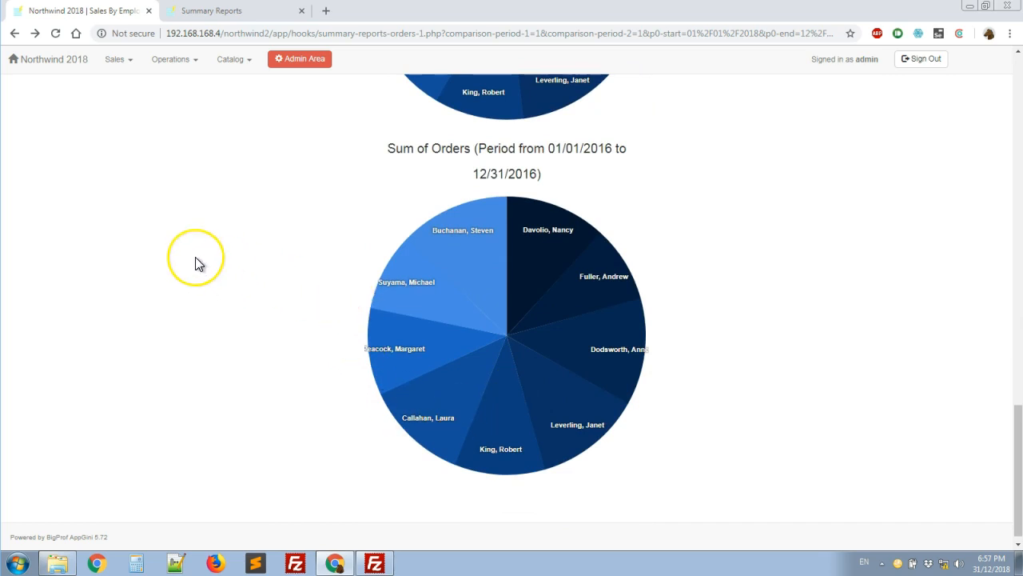
{"action": "scroll", "coordinate": [199, 264], "scroll_direction": "up", "scroll_amount": 10}
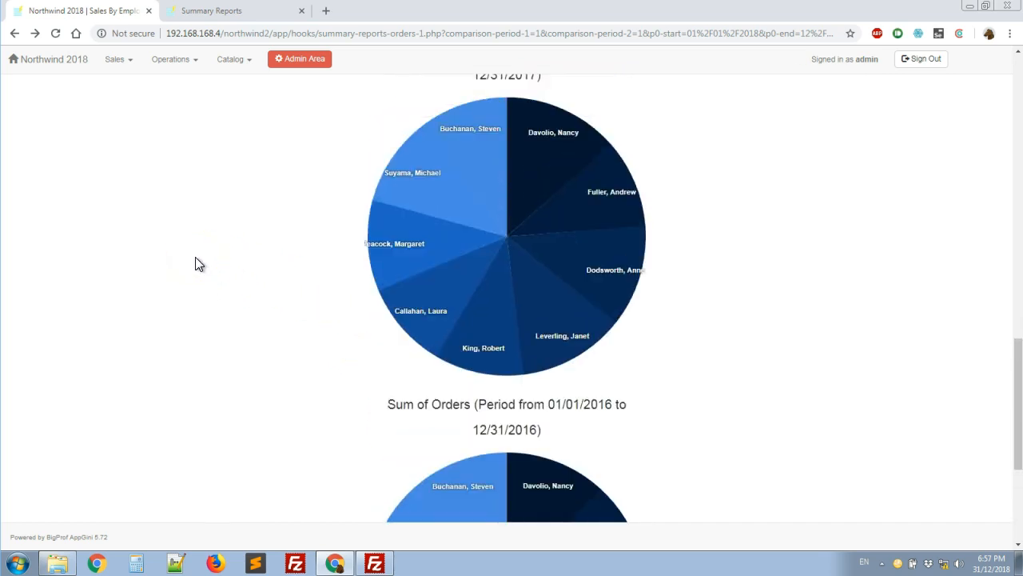
{"action": "scroll", "coordinate": [199, 265], "scroll_direction": "up", "scroll_amount": 6}
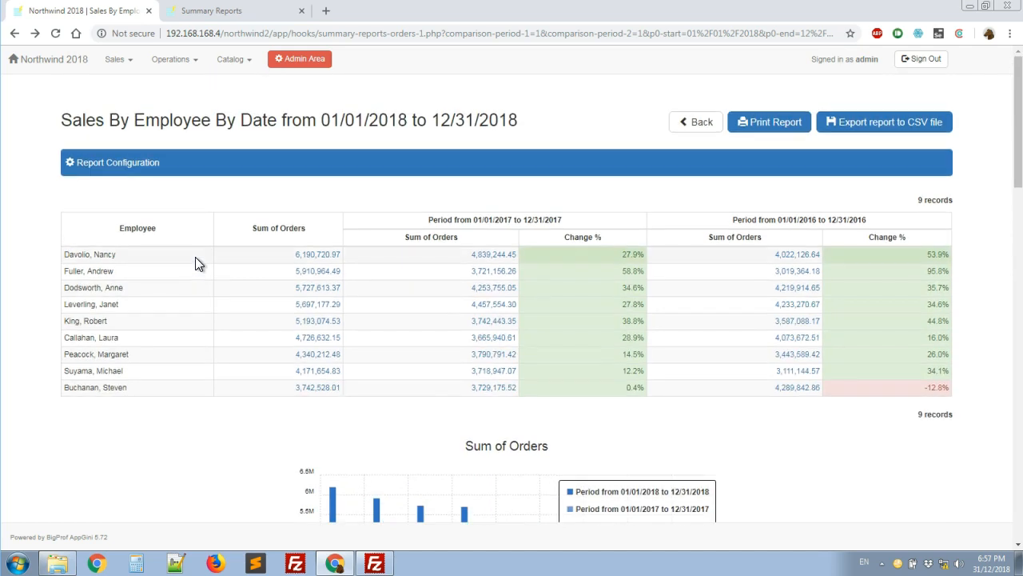
Set the report's charts color theme to Yellow shades, apply it and review the recolored bar and pie charts
{"action": "left_click", "coordinate": [170, 174]}
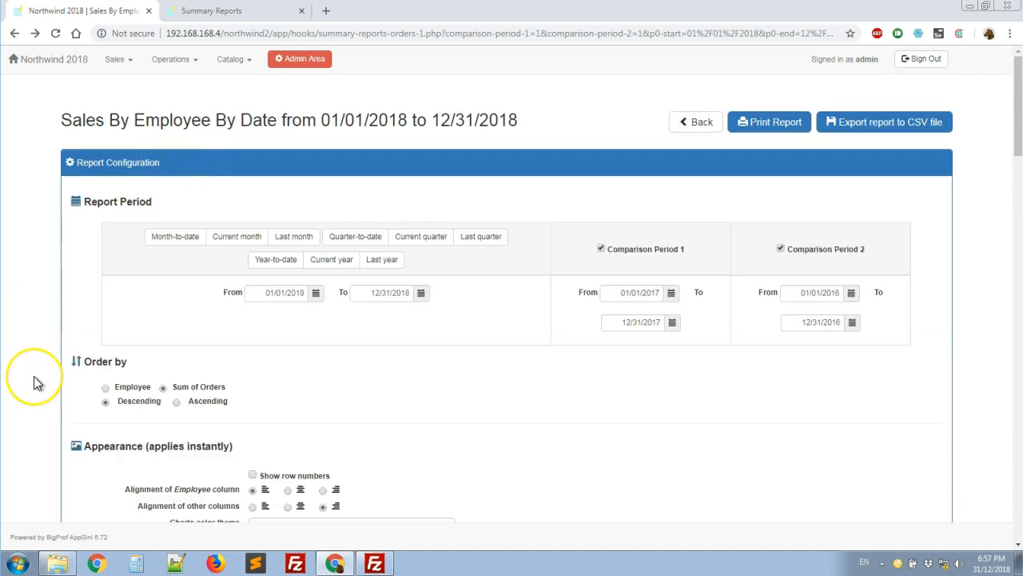
{"action": "scroll", "coordinate": [33, 375], "scroll_direction": "down", "scroll_amount": 1}
{"action": "scroll", "coordinate": [33, 376], "scroll_direction": "down", "scroll_amount": 4}
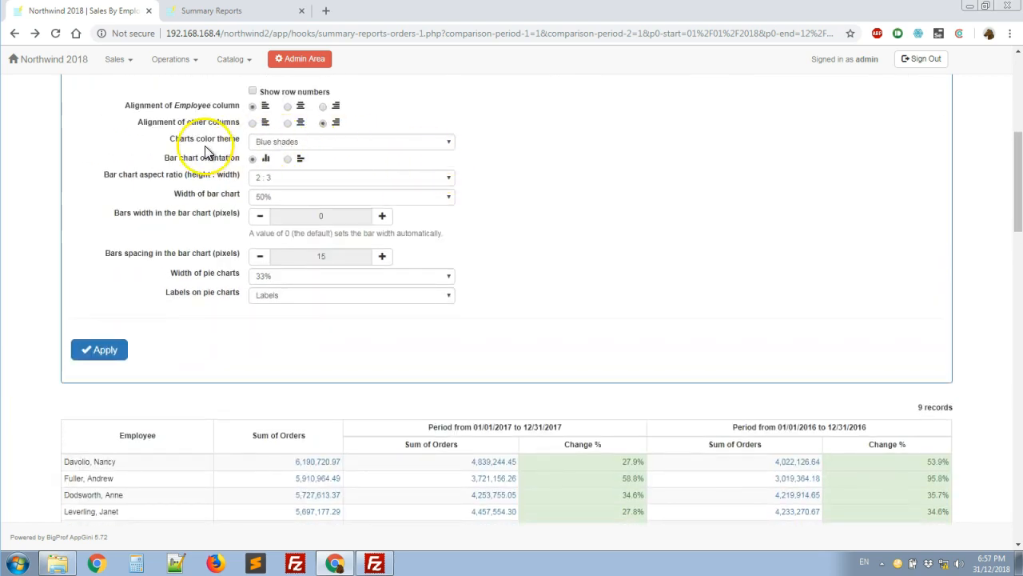
{"action": "left_click", "coordinate": [308, 144]}
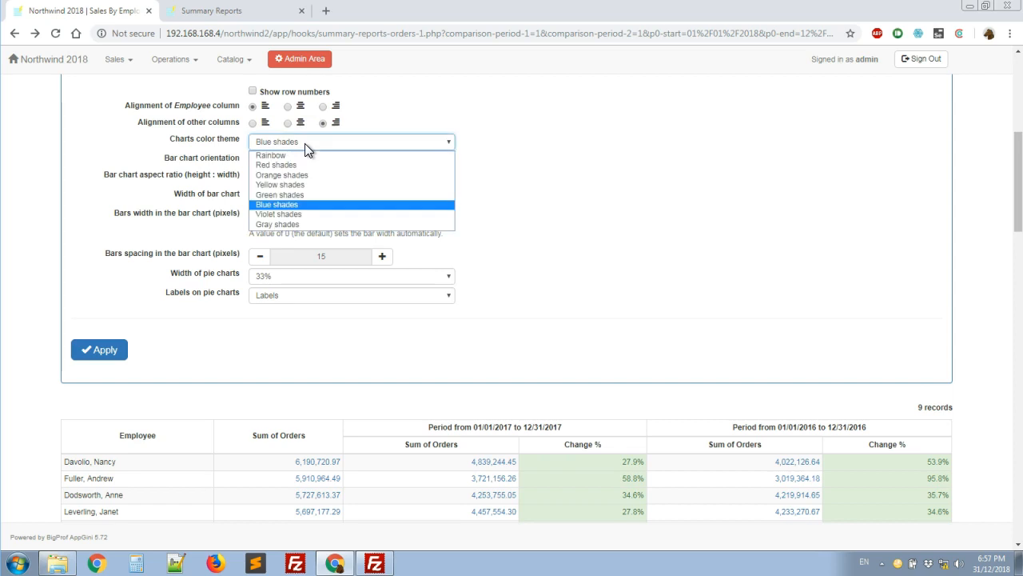
{"action": "left_click", "coordinate": [306, 186]}
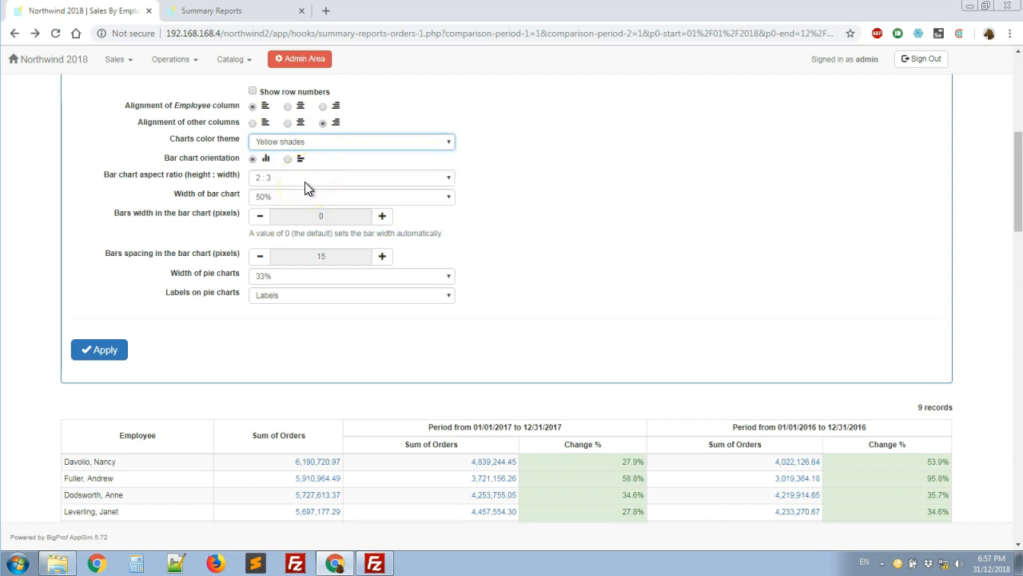
{"action": "left_click", "coordinate": [107, 349]}
{"action": "scroll", "coordinate": [115, 356], "scroll_direction": "down", "scroll_amount": 5}
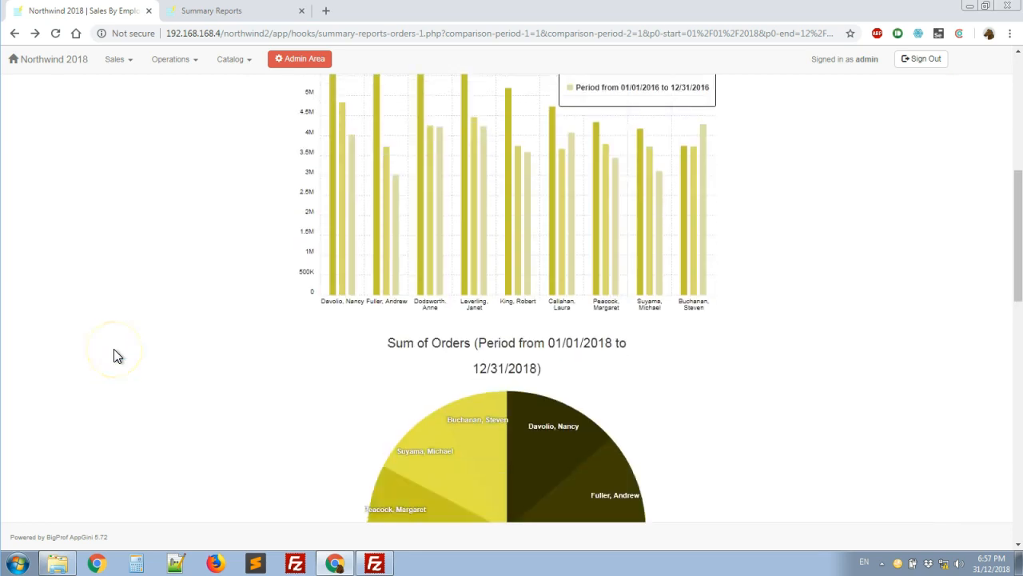
{"action": "scroll", "coordinate": [116, 355], "scroll_direction": "down", "scroll_amount": 5}
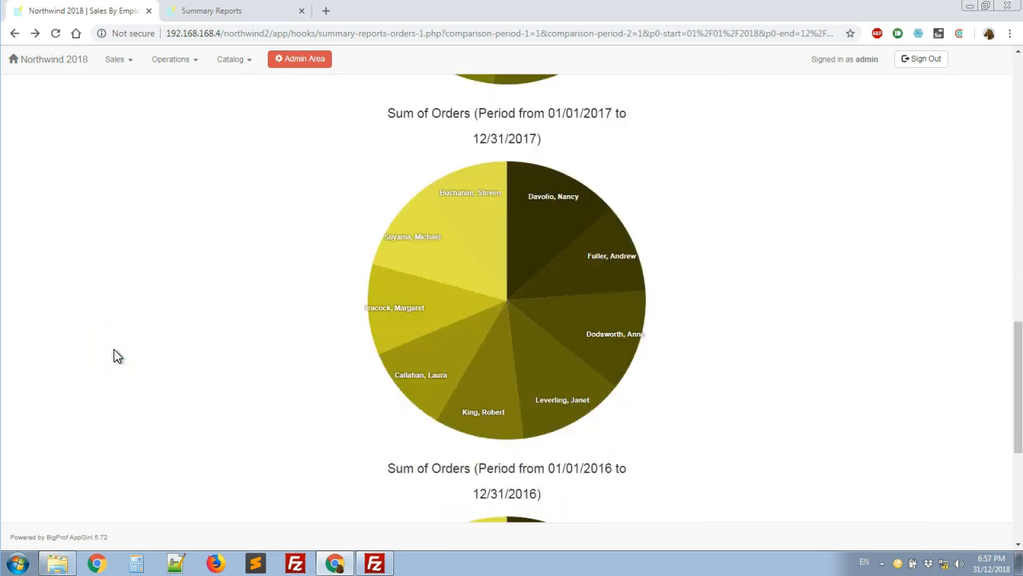
{"action": "scroll", "coordinate": [116, 356], "scroll_direction": "up", "scroll_amount": 7}
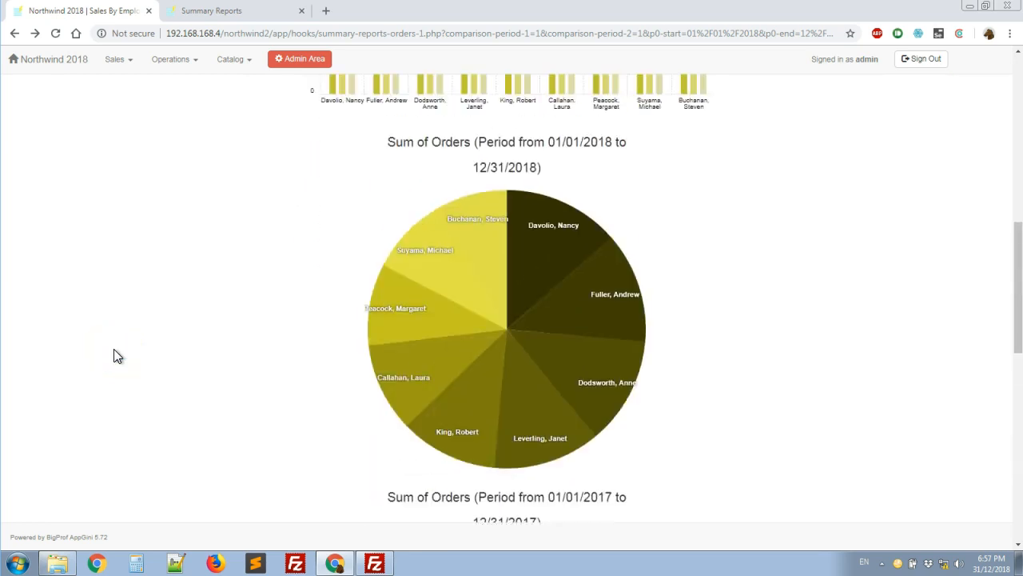
{"action": "scroll", "coordinate": [116, 355], "scroll_direction": "up", "scroll_amount": 10}
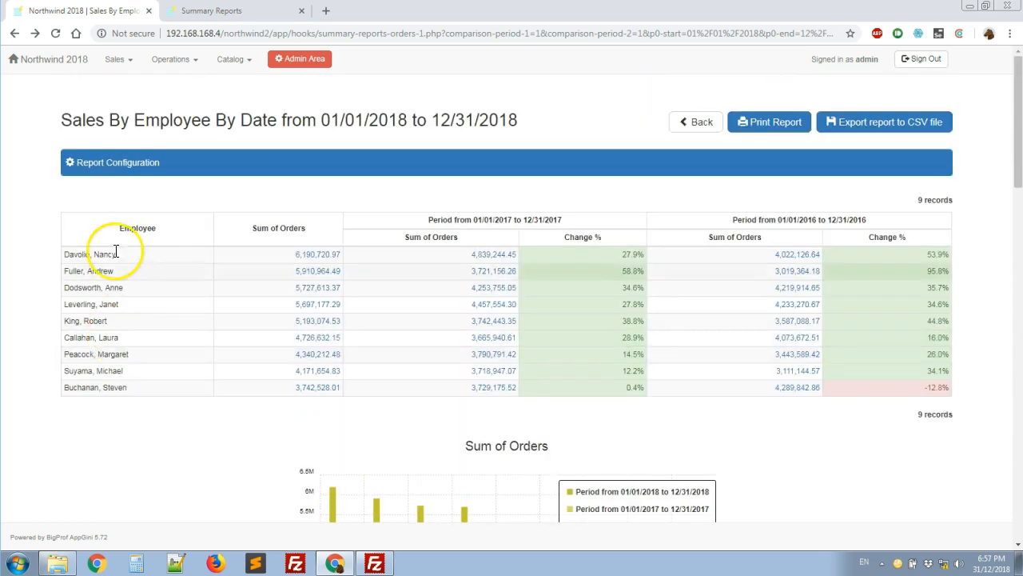
Change the bar chart orientation to horizontal in the report configuration and apply it
{"action": "left_click", "coordinate": [176, 166]}
{"action": "scroll", "coordinate": [316, 376], "scroll_direction": "down", "scroll_amount": 3}
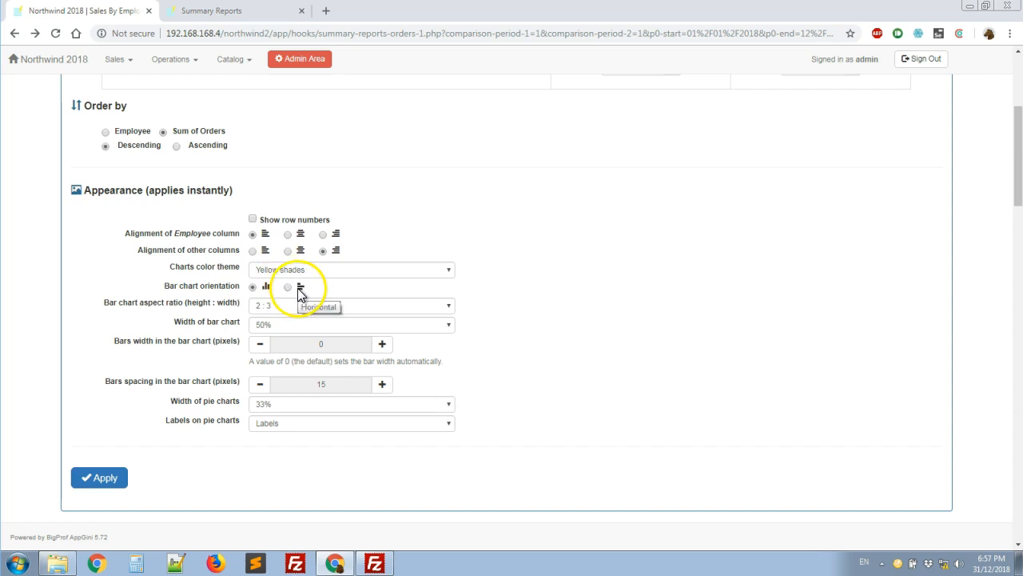
{"action": "left_click", "coordinate": [106, 480]}
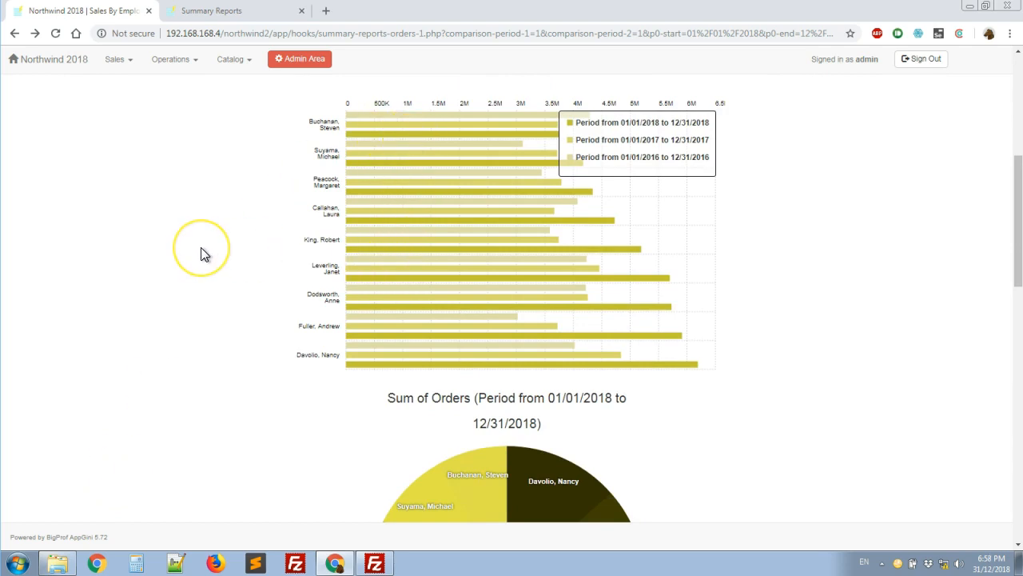
Set the width of pie charts to 33% - 33% - 33%, apply it and view the pie charts below the bar chart
{"action": "scroll", "coordinate": [204, 254], "scroll_direction": "up", "scroll_amount": 5}
{"action": "left_click", "coordinate": [201, 160]}
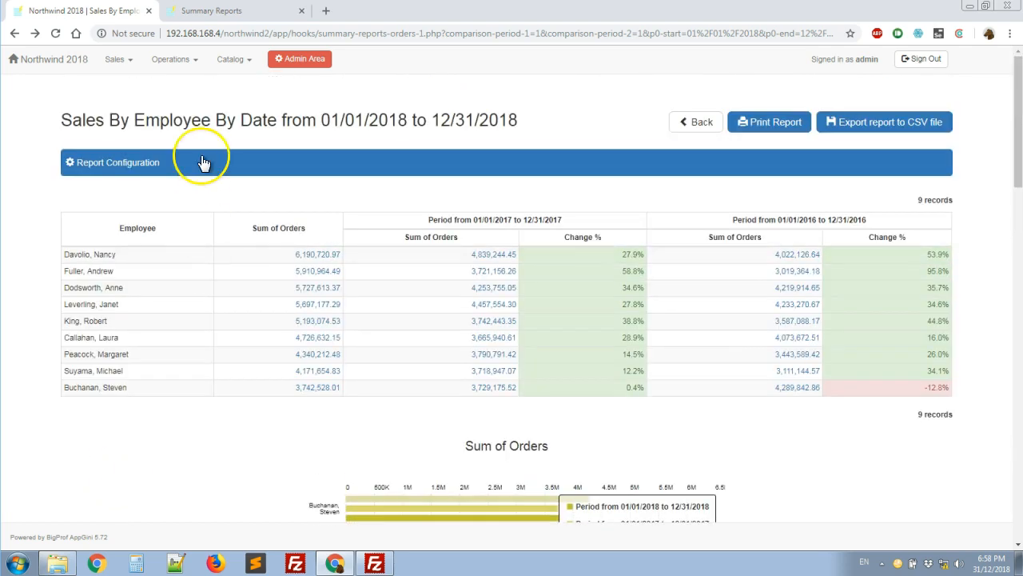
{"action": "scroll", "coordinate": [384, 404], "scroll_direction": "down", "scroll_amount": 4}
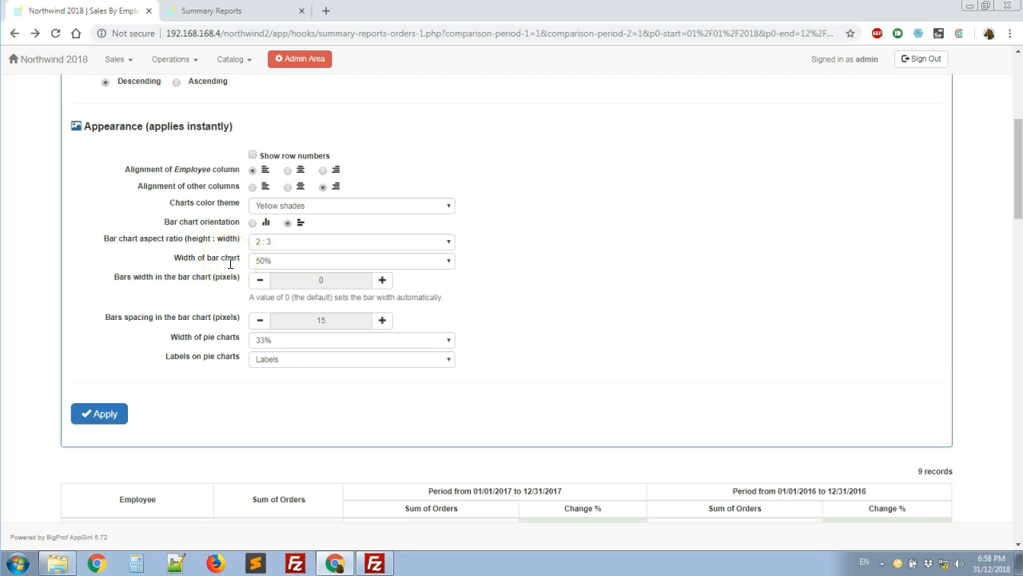
{"action": "left_click", "coordinate": [272, 341]}
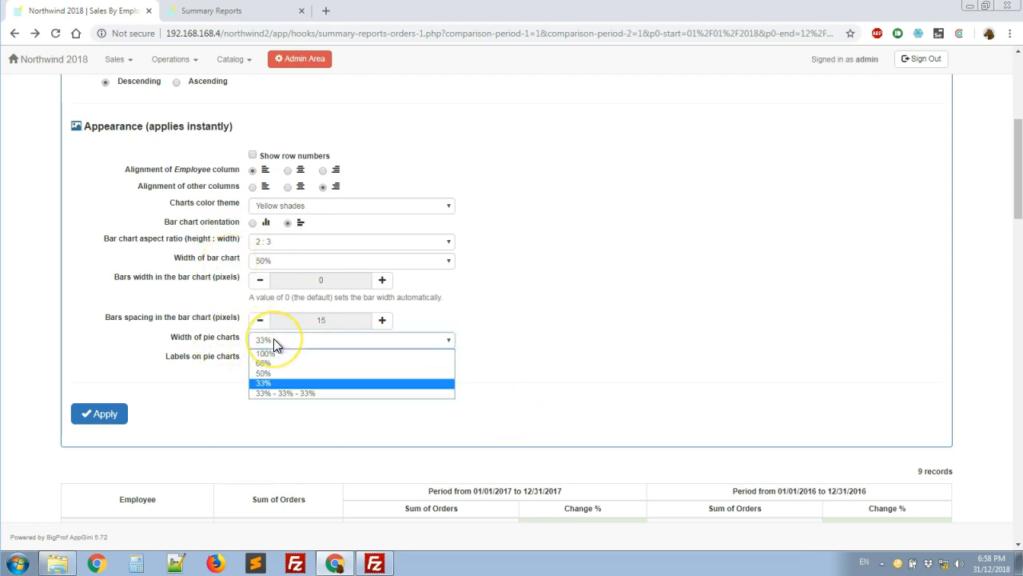
{"action": "left_click", "coordinate": [328, 393]}
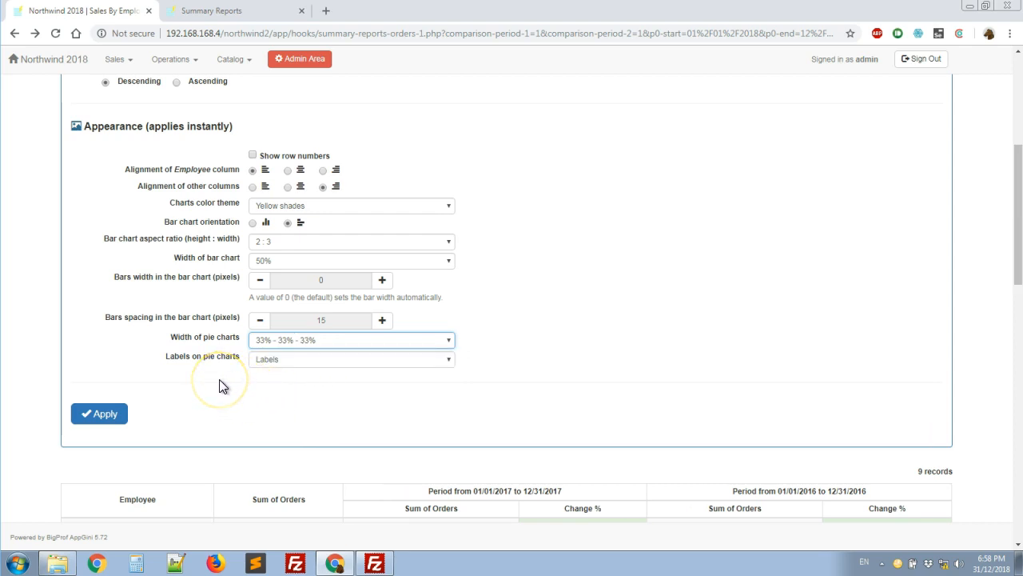
{"action": "left_click", "coordinate": [105, 412]}
{"action": "scroll", "coordinate": [115, 411], "scroll_direction": "down", "scroll_amount": 3}
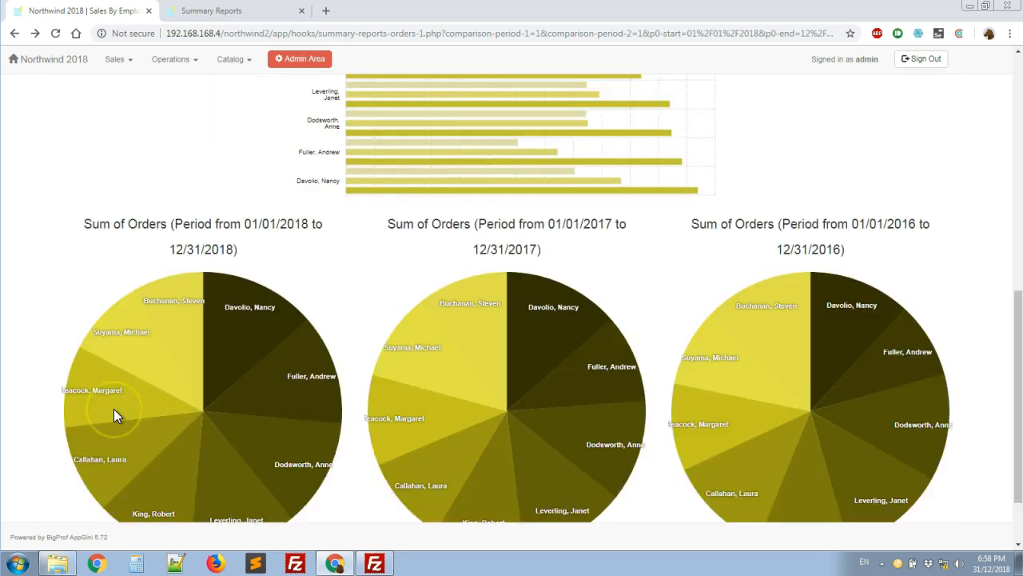
{"action": "scroll", "coordinate": [114, 412], "scroll_direction": "down", "scroll_amount": 1}
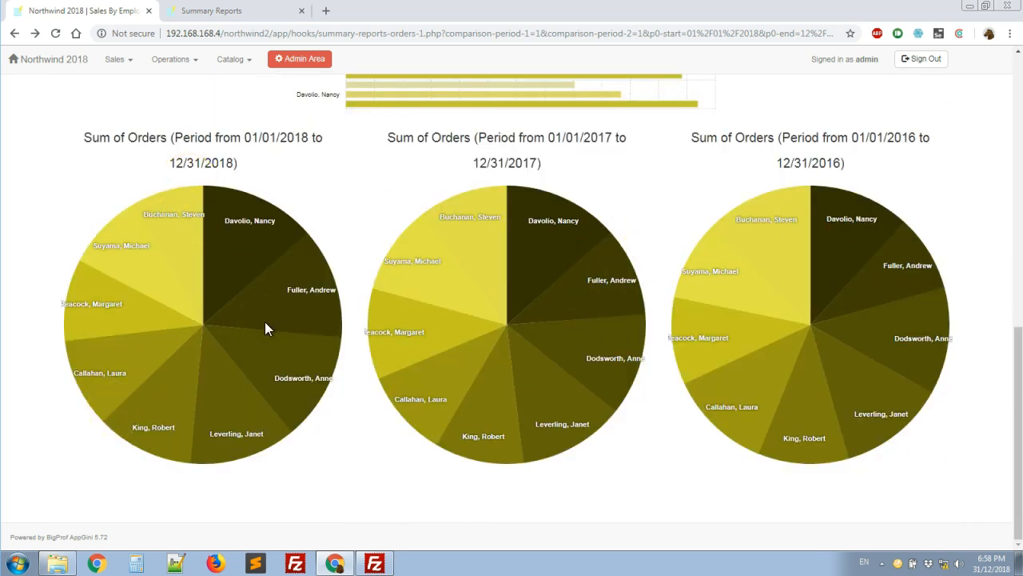
{"action": "scroll", "coordinate": [265, 322], "scroll_direction": "up", "scroll_amount": 10}
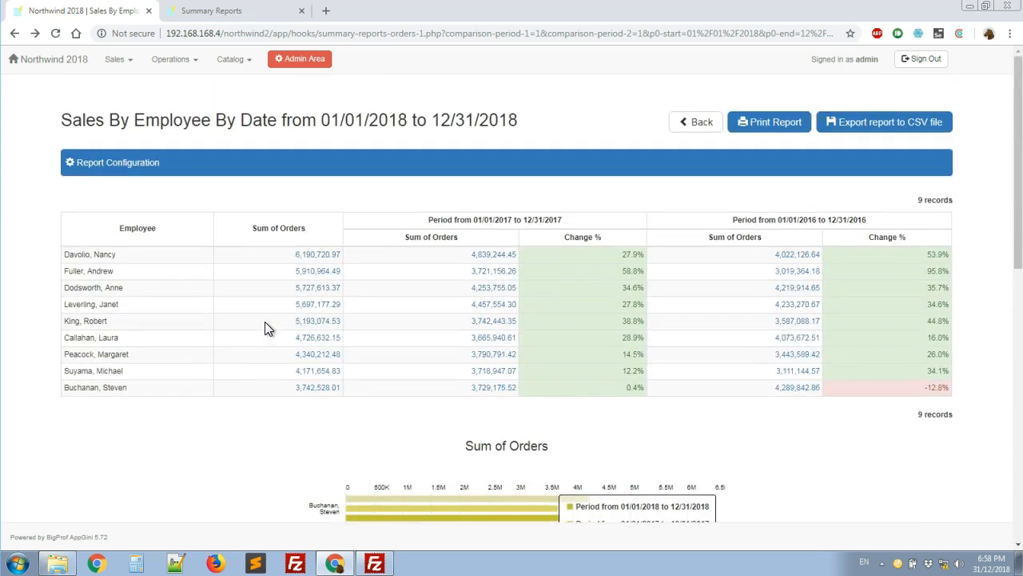
Set the pie chart labels to Labels, values and percentages, apply the configuration and review the report's table and charts
{"action": "left_click", "coordinate": [268, 171]}
{"action": "scroll", "coordinate": [383, 352], "scroll_direction": "down", "scroll_amount": 8}
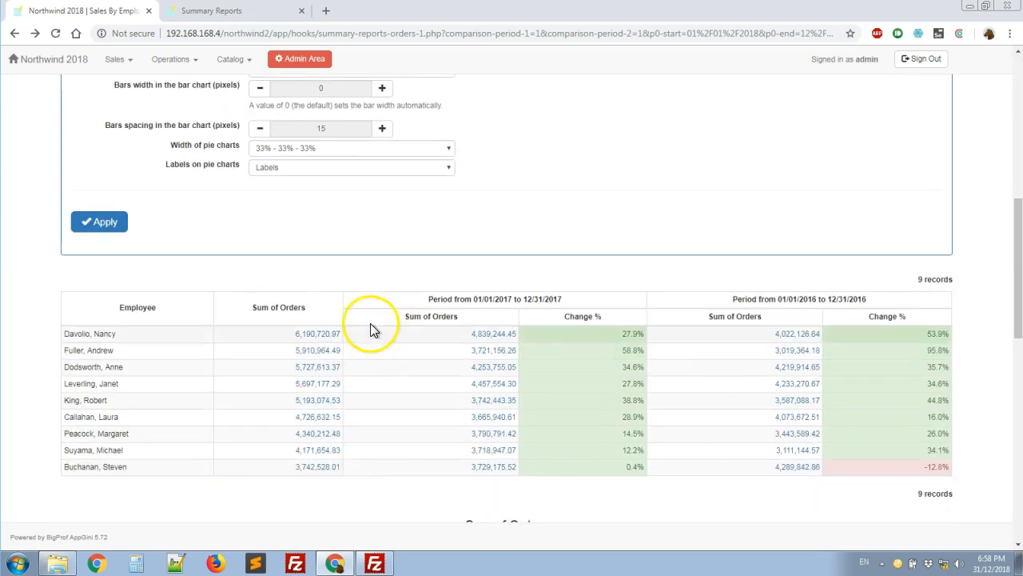
{"action": "left_click", "coordinate": [316, 168]}
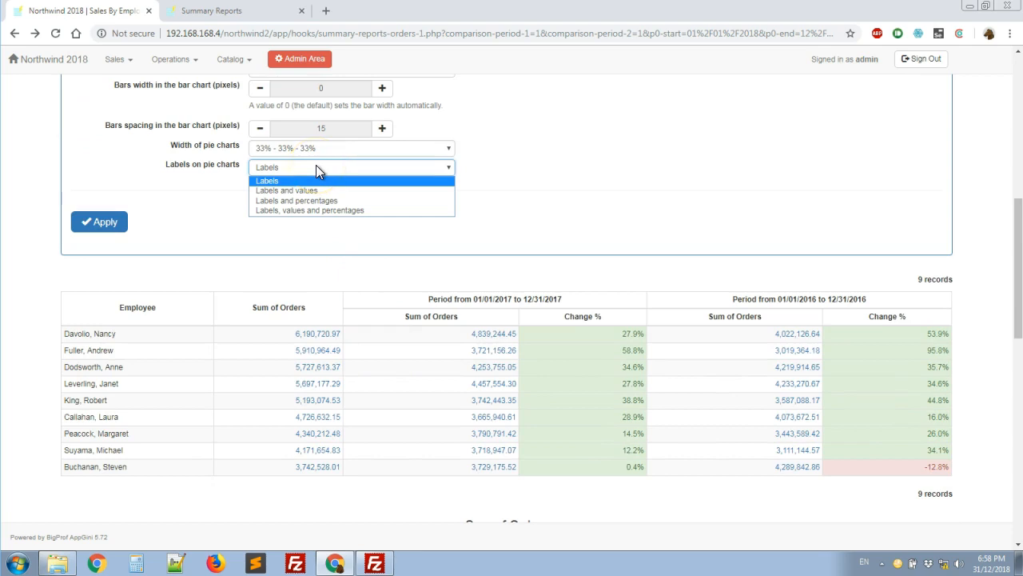
{"action": "left_click", "coordinate": [297, 211]}
{"action": "left_click", "coordinate": [96, 227]}
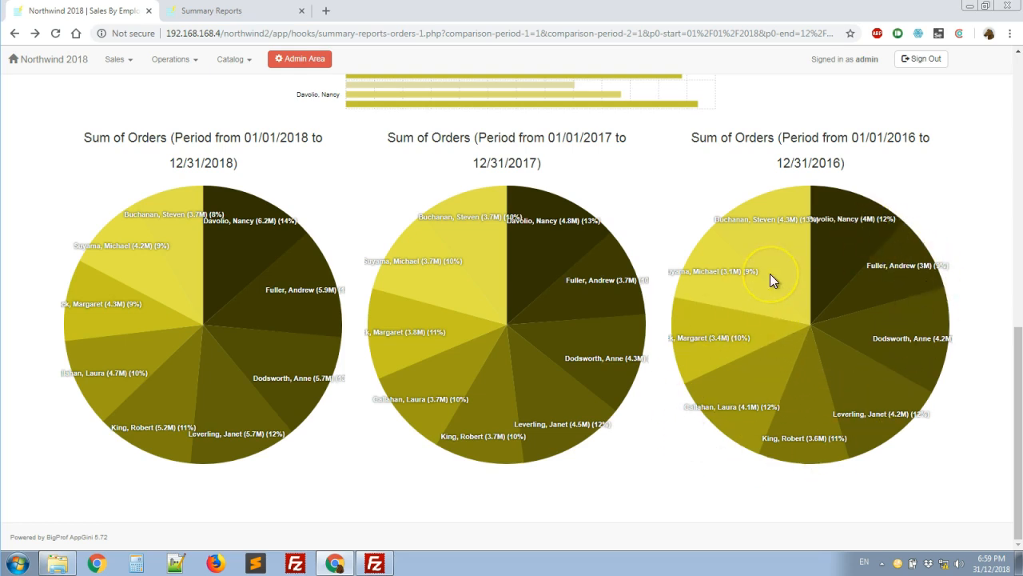
{"action": "key", "text": "Home"}
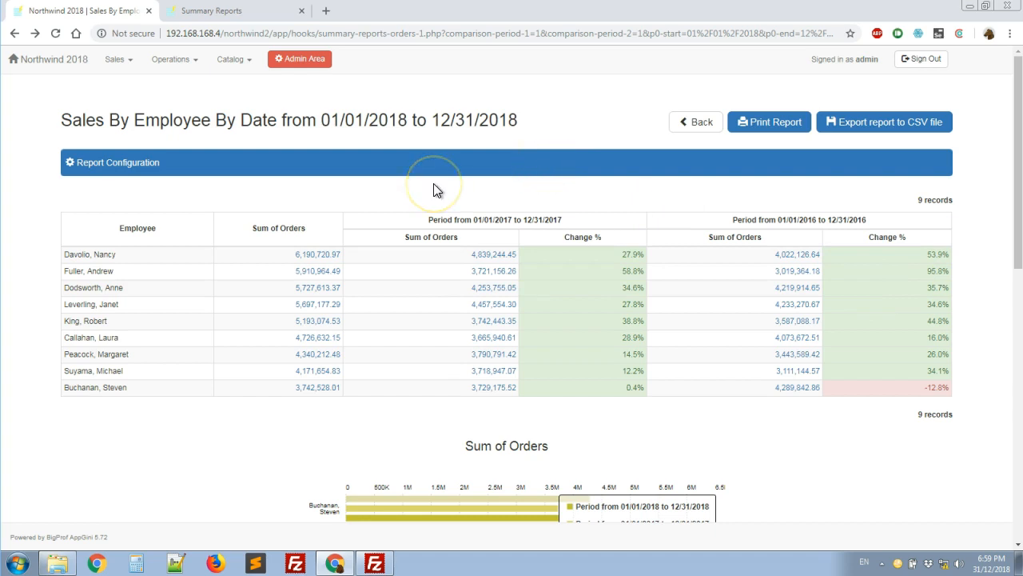
{"action": "scroll", "coordinate": [433, 190], "scroll_direction": "down", "scroll_amount": 5}
{"action": "left_click", "coordinate": [164, 304]}
{"action": "scroll", "coordinate": [165, 306], "scroll_direction": "down", "scroll_amount": 3}
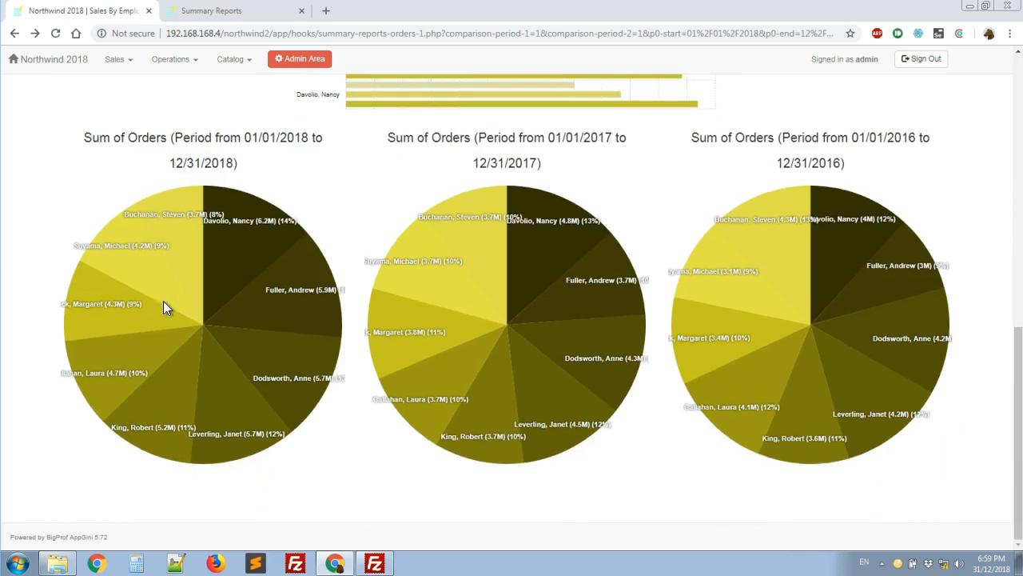
{"action": "scroll", "coordinate": [163, 307], "scroll_direction": "up", "scroll_amount": 6}
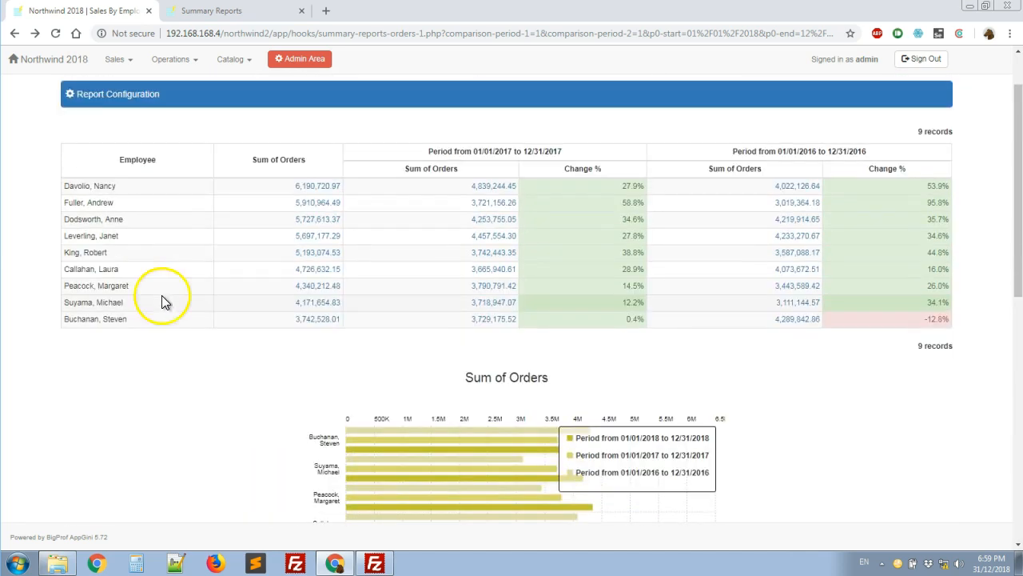
Return to the Northwind2 project in the Summary Reports plugin and view the reports defined for the Orders table
{"action": "left_click", "coordinate": [226, 18]}
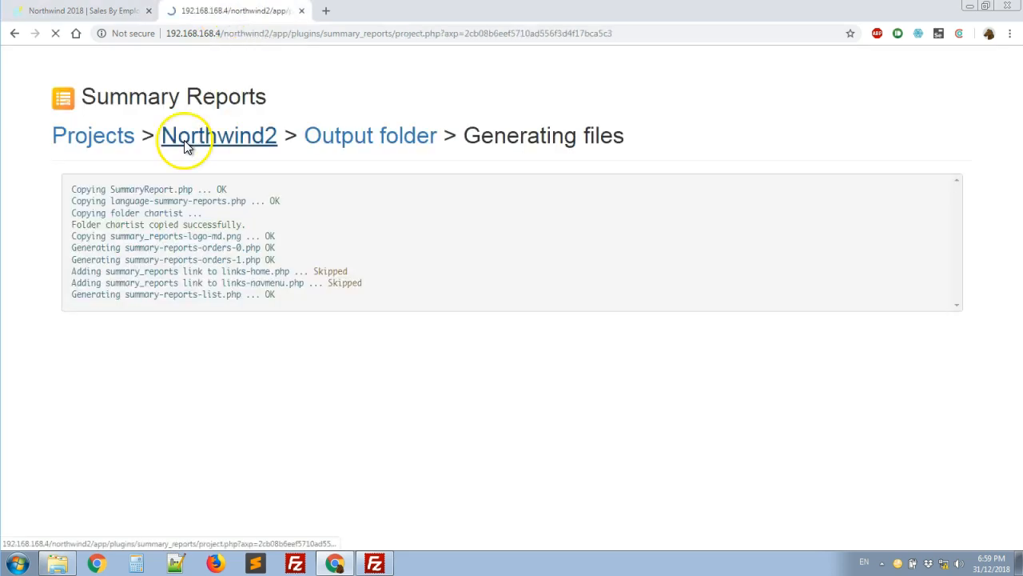
{"action": "left_click", "coordinate": [183, 142]}
{"action": "scroll", "coordinate": [616, 307], "scroll_direction": "down", "scroll_amount": 1}
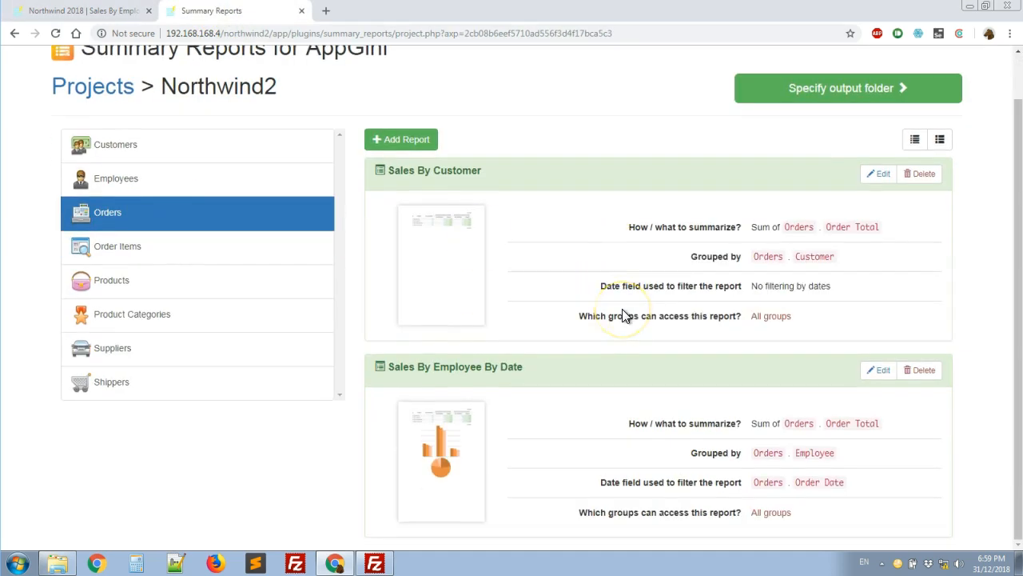
{"action": "left_click", "coordinate": [592, 411]}
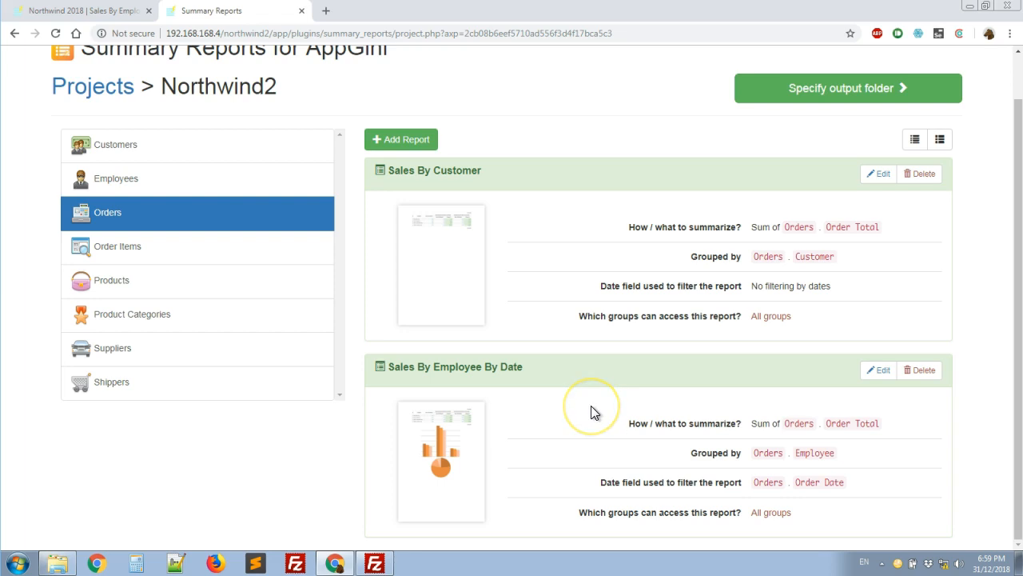